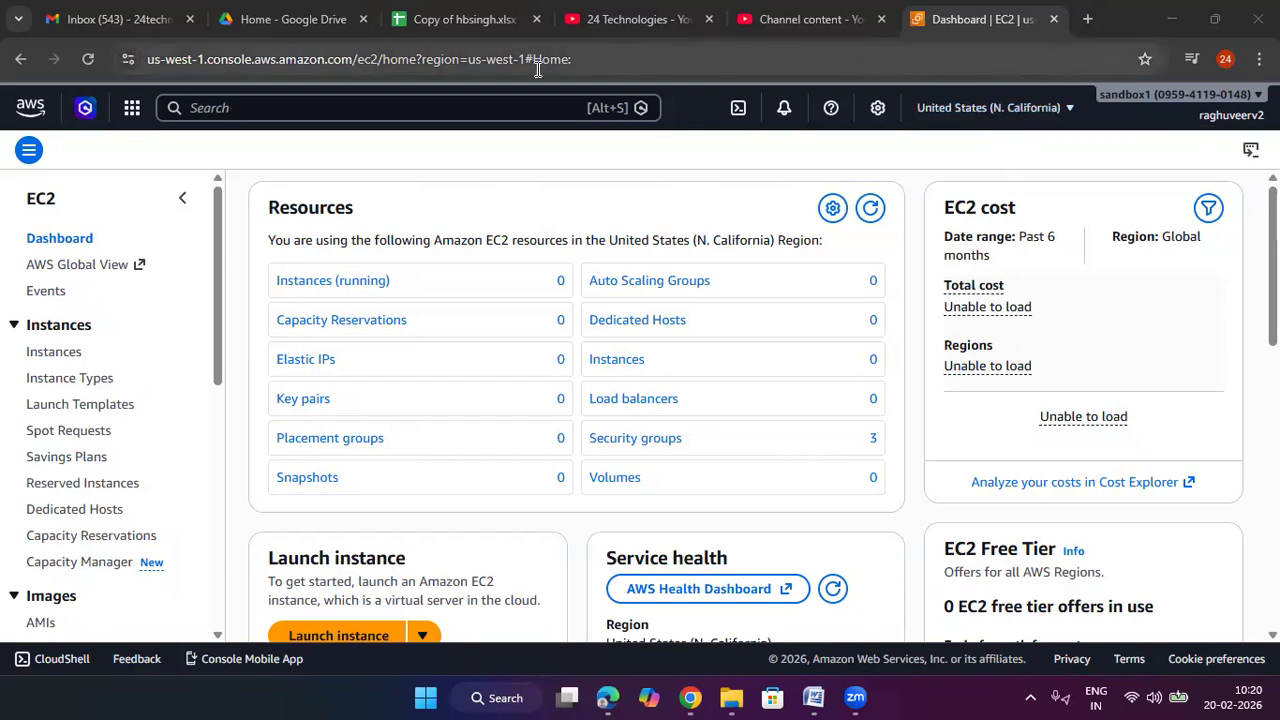
Go to the VPC service, list the VPCs in N. California, and open the details of the non-default VPC
{"action": "left_click", "coordinate": [131, 107]}
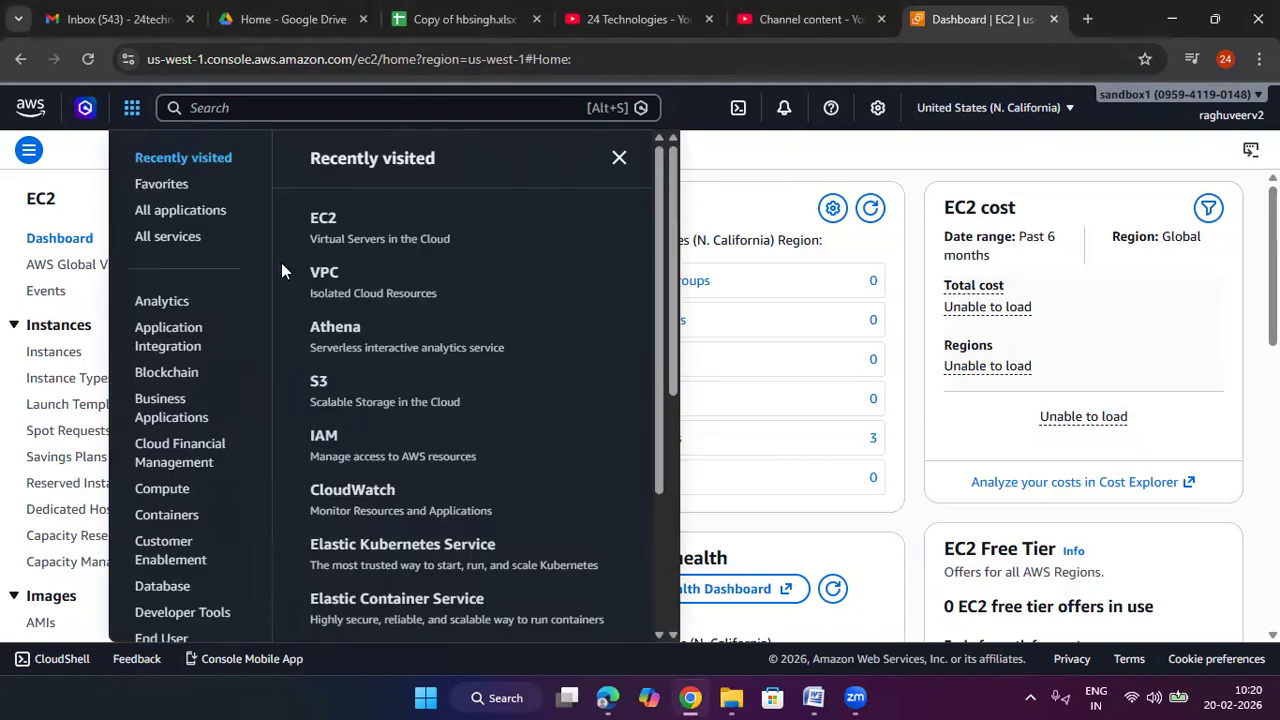
{"action": "left_click", "coordinate": [318, 278]}
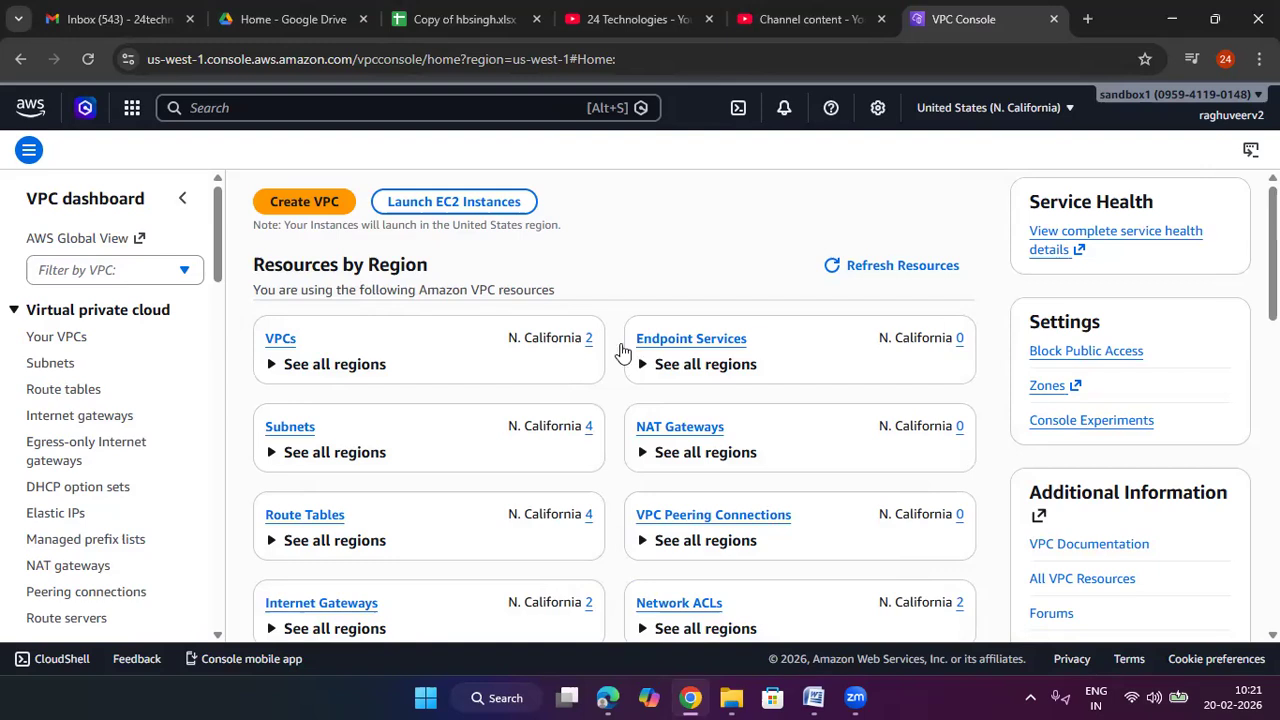
{"action": "left_click", "coordinate": [588, 340]}
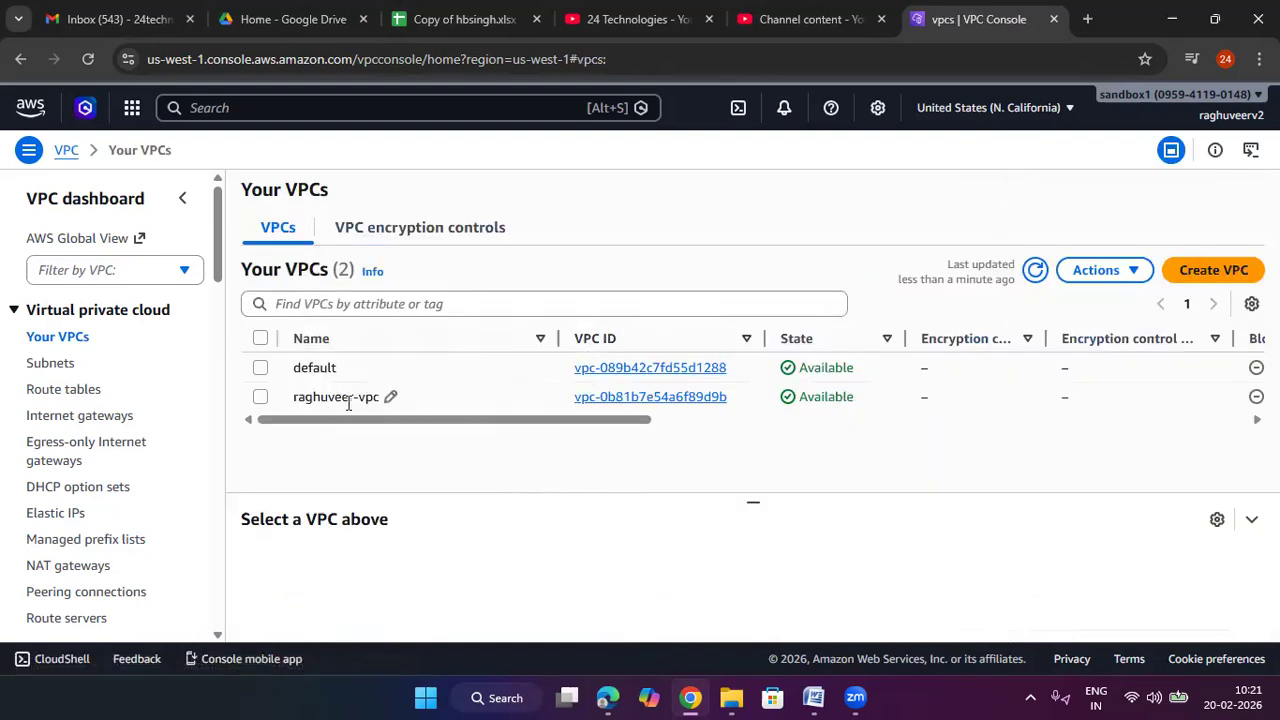
{"action": "left_click", "coordinate": [608, 397]}
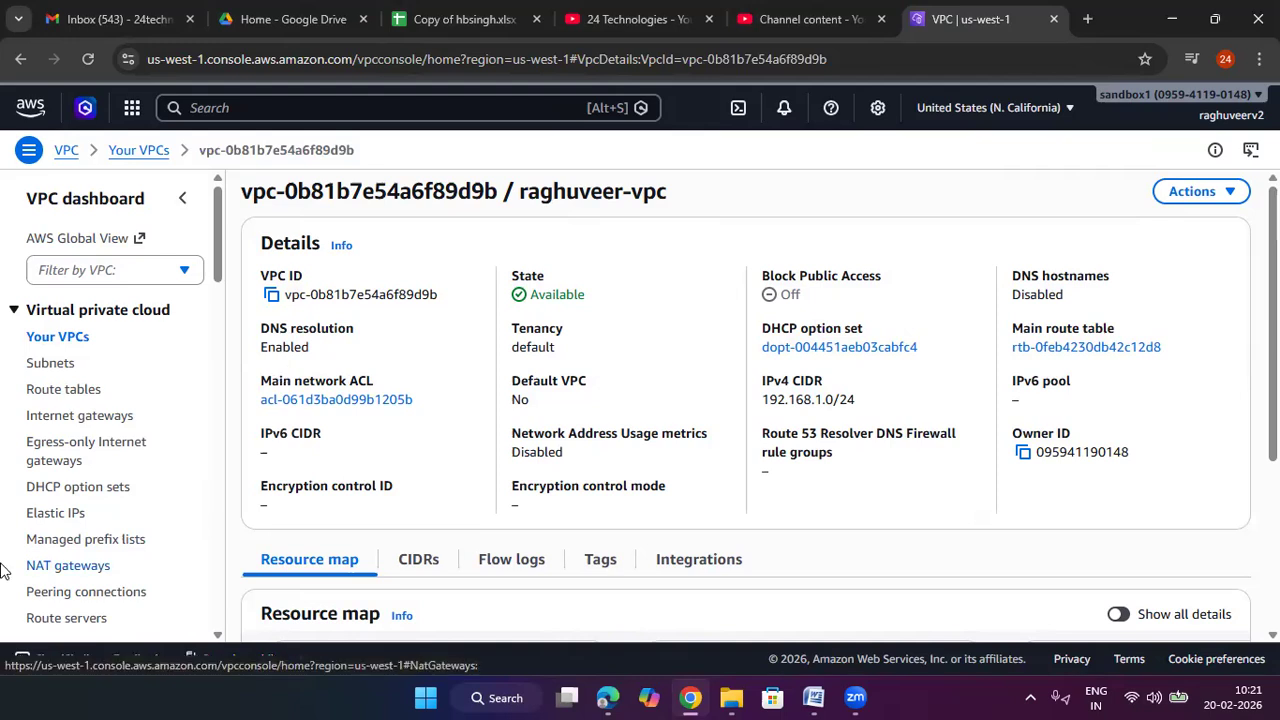
Go to the customer gateways under Virtual private network (VPN) and open the form for creating a customer gateway
{"action": "scroll", "coordinate": [4, 568], "scroll_direction": "down", "scroll_amount": 5}
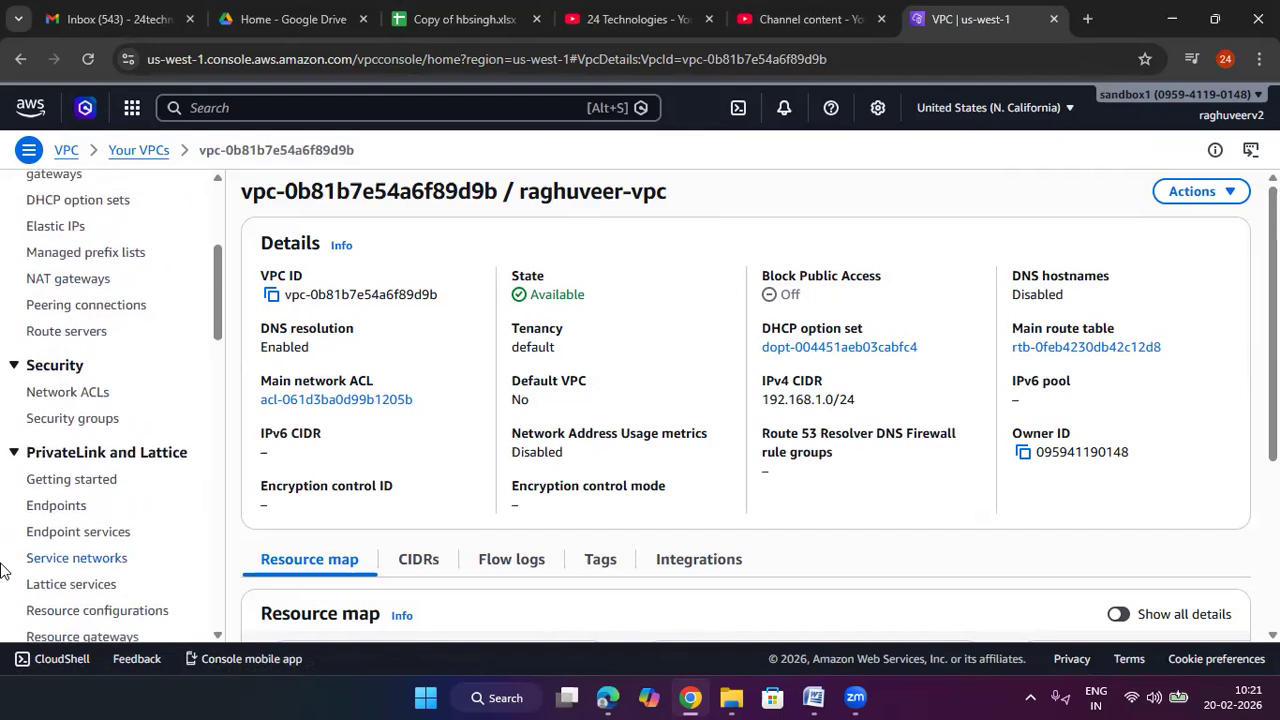
{"action": "scroll", "coordinate": [106, 323], "scroll_direction": "down", "scroll_amount": 3}
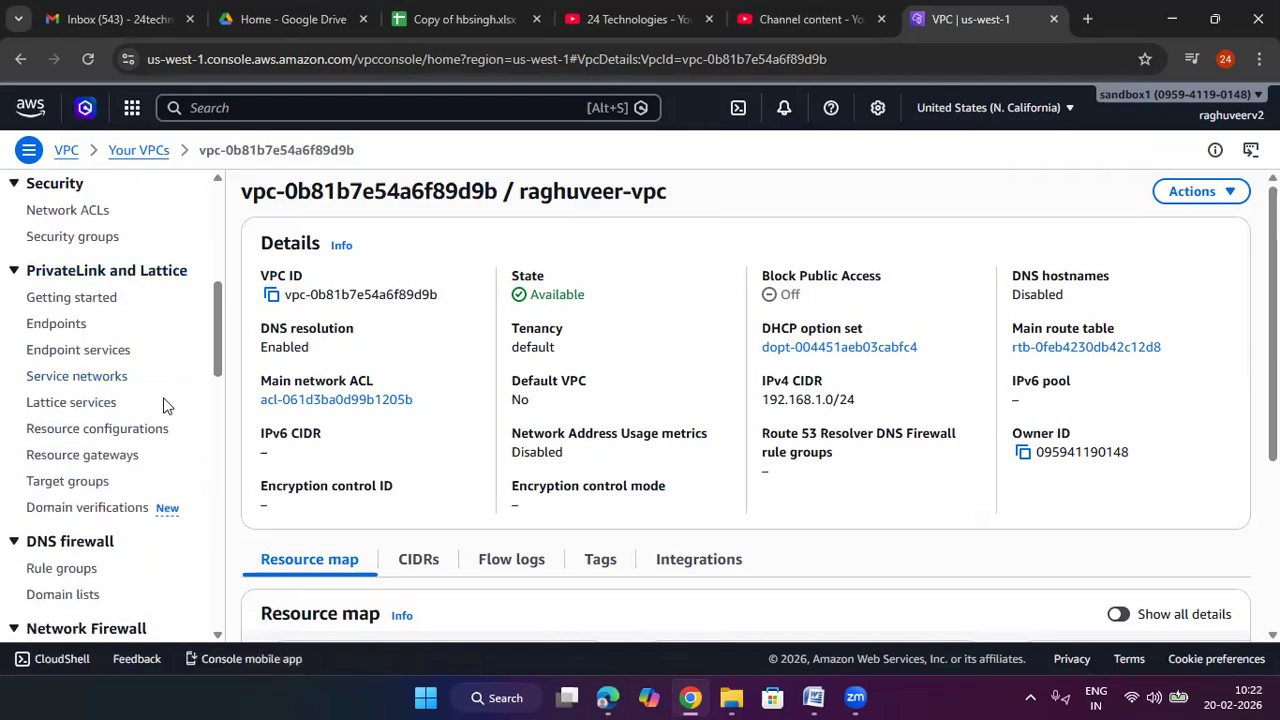
{"action": "scroll", "coordinate": [100, 440], "scroll_direction": "down", "scroll_amount": 2}
{"action": "scroll", "coordinate": [127, 458], "scroll_direction": "down", "scroll_amount": 2}
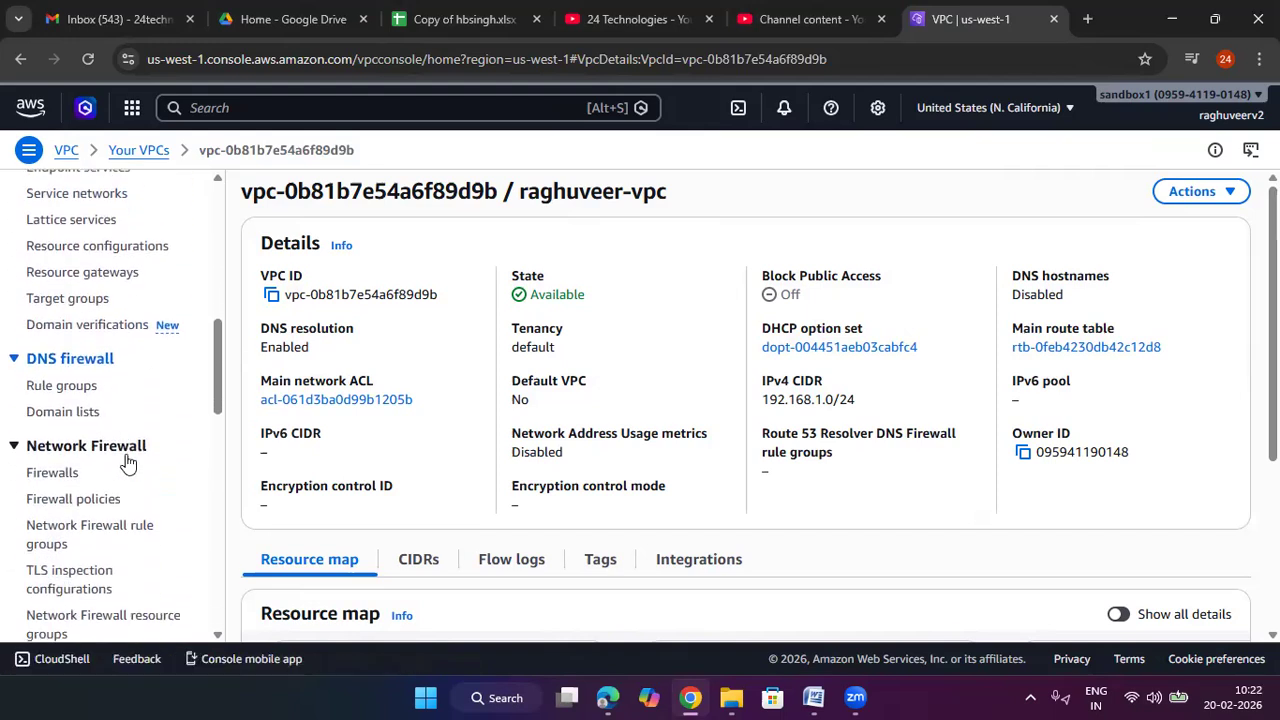
{"action": "scroll", "coordinate": [130, 468], "scroll_direction": "down", "scroll_amount": 4}
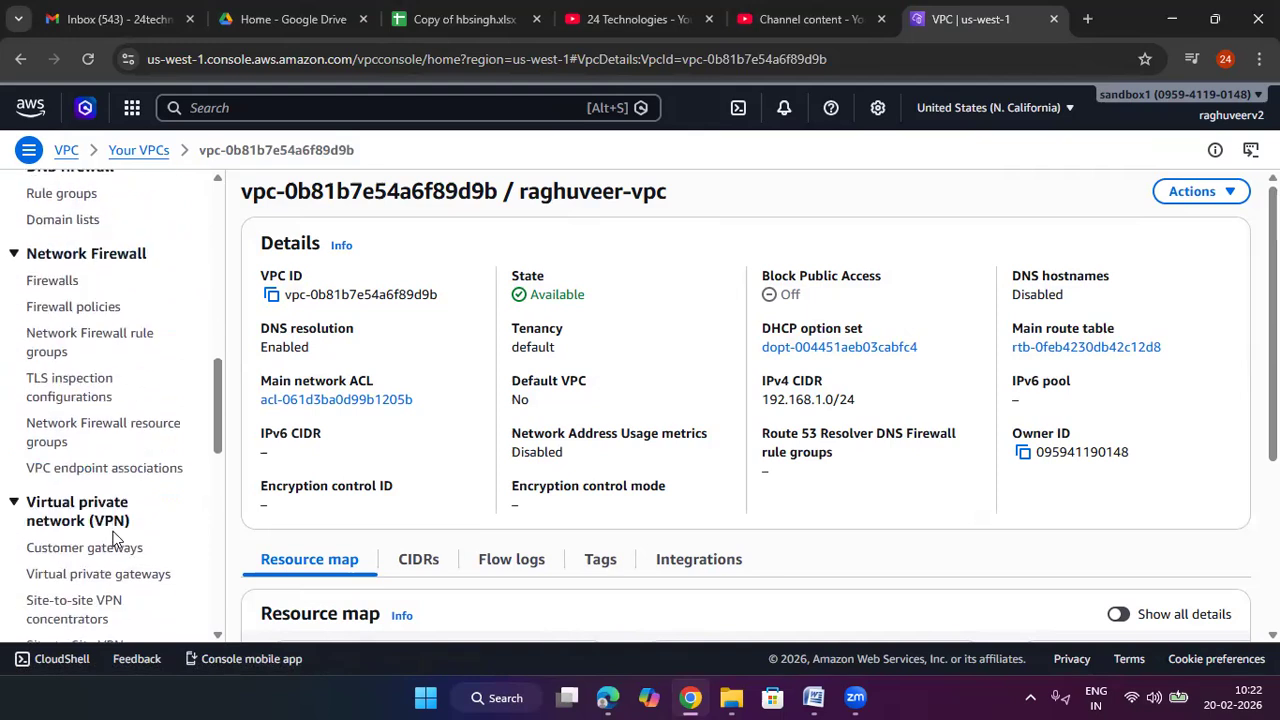
{"action": "scroll", "coordinate": [105, 470], "scroll_direction": "down", "scroll_amount": 2}
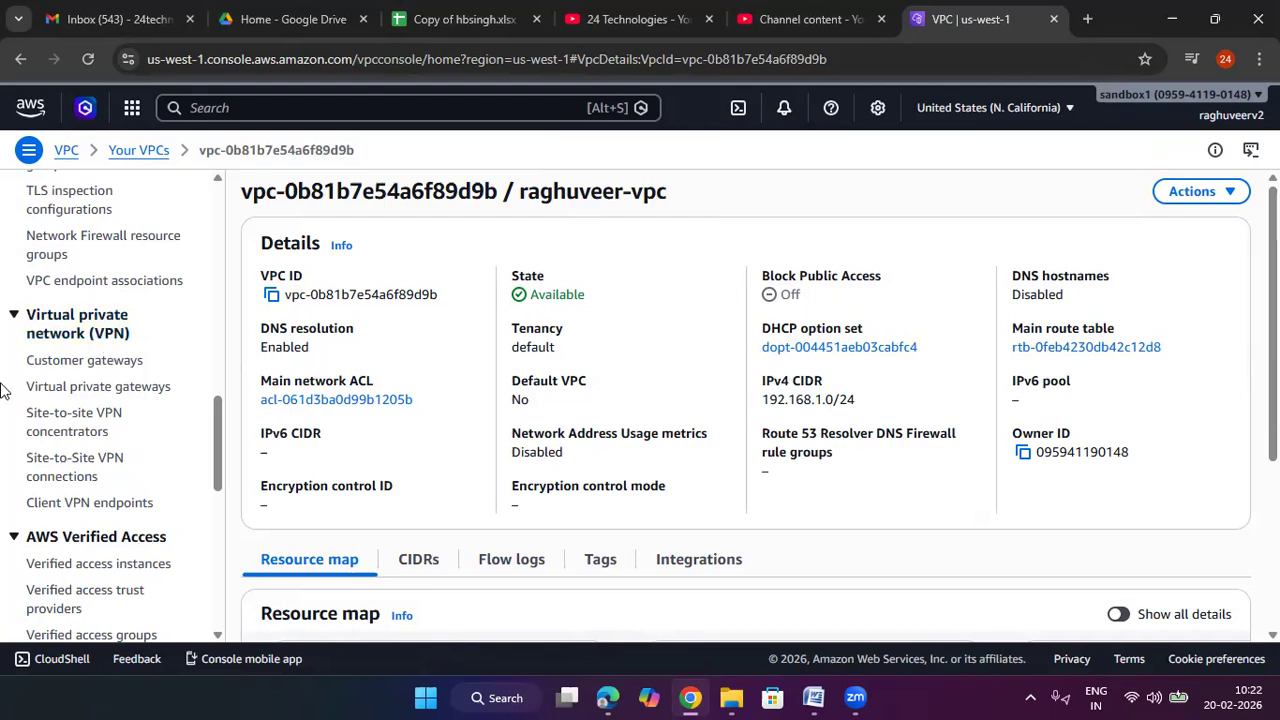
{"action": "left_click", "coordinate": [127, 366]}
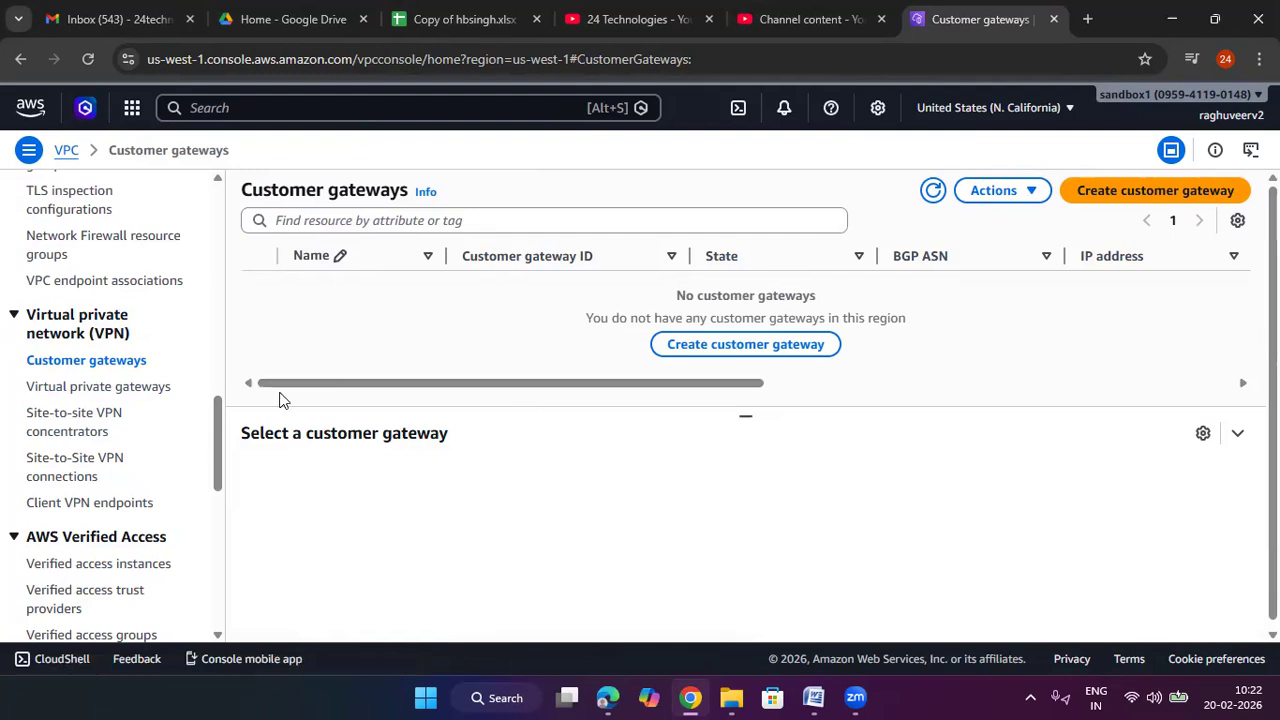
{"action": "left_click", "coordinate": [1075, 195]}
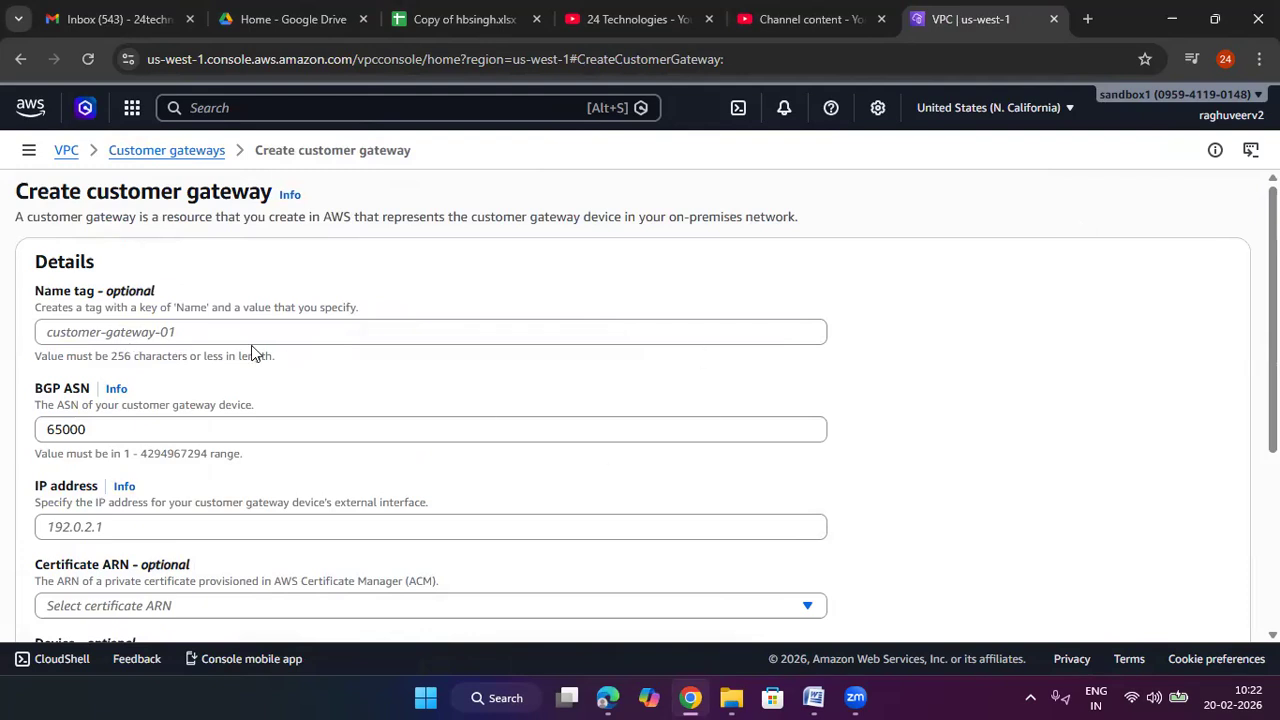
Examine the name tag and BGP ASN fields of the customer gateway form
{"action": "left_click", "coordinate": [227, 333]}
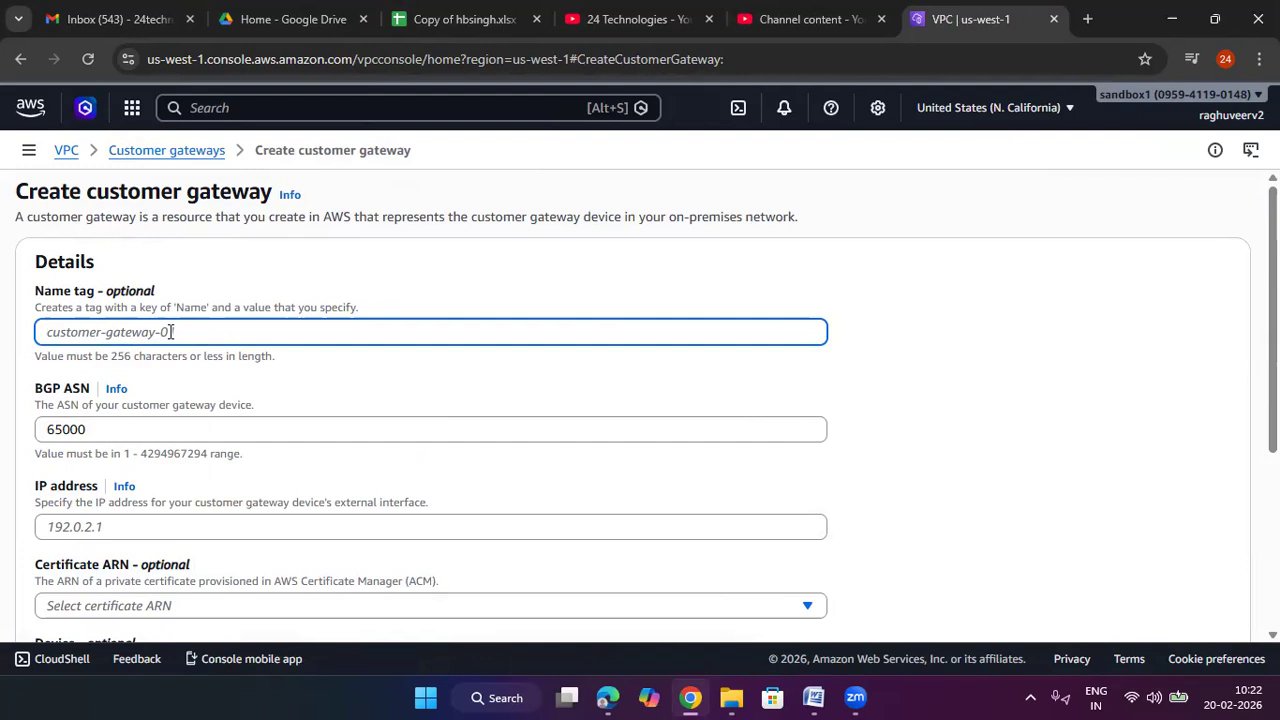
{"action": "left_click_drag", "start_coordinate": [120, 422], "coordinate": [23, 430]}
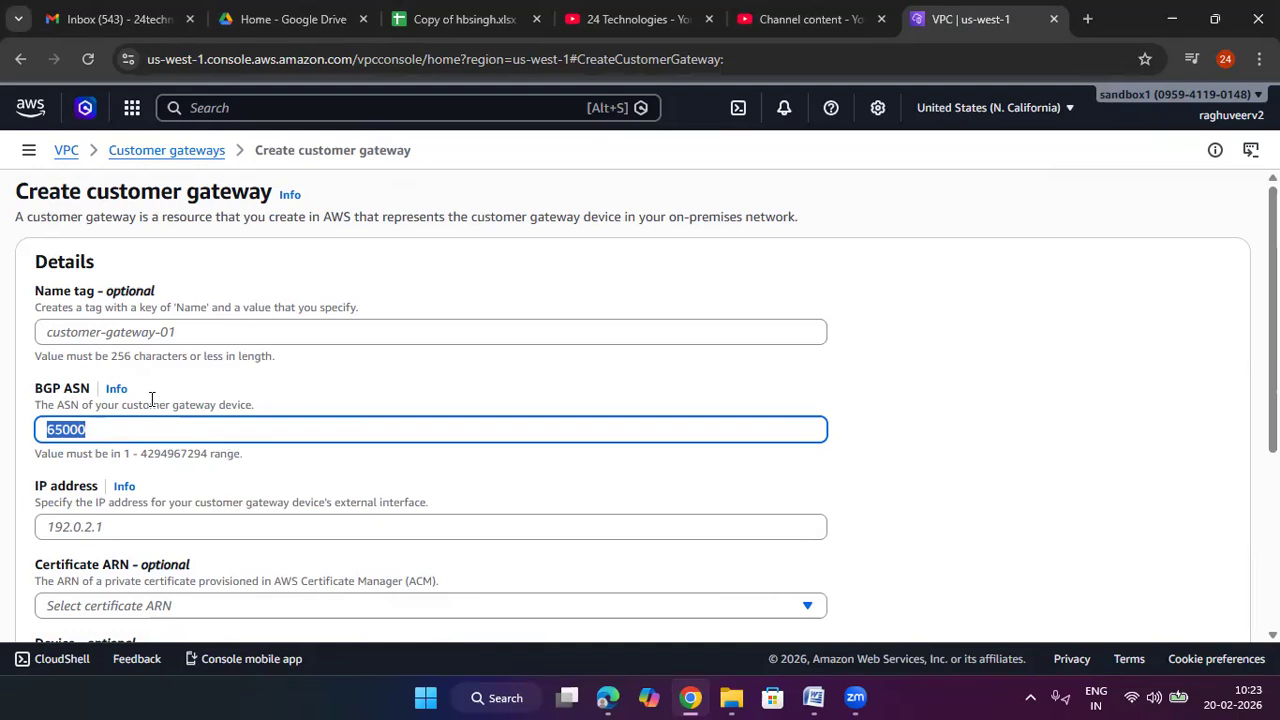
{"action": "left_click", "coordinate": [128, 430]}
{"action": "left_click_drag", "start_coordinate": [62, 393], "coordinate": [35, 392]}
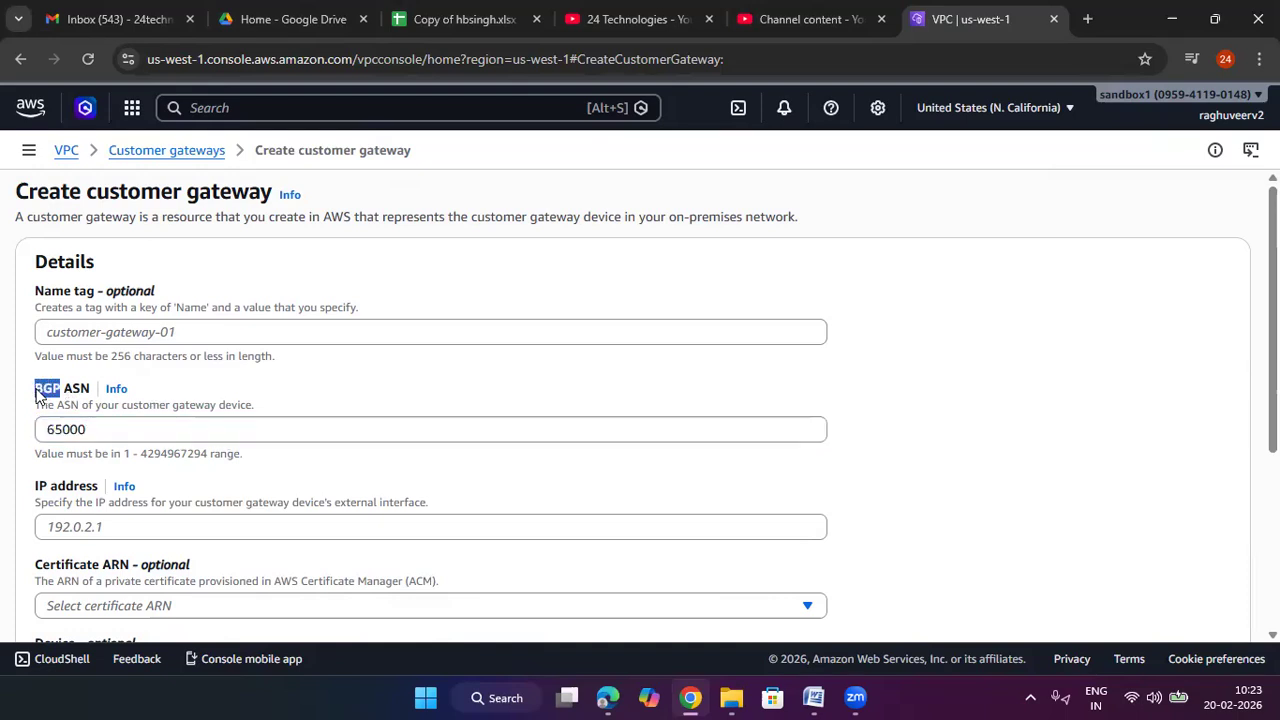
{"action": "left_click", "coordinate": [94, 428]}
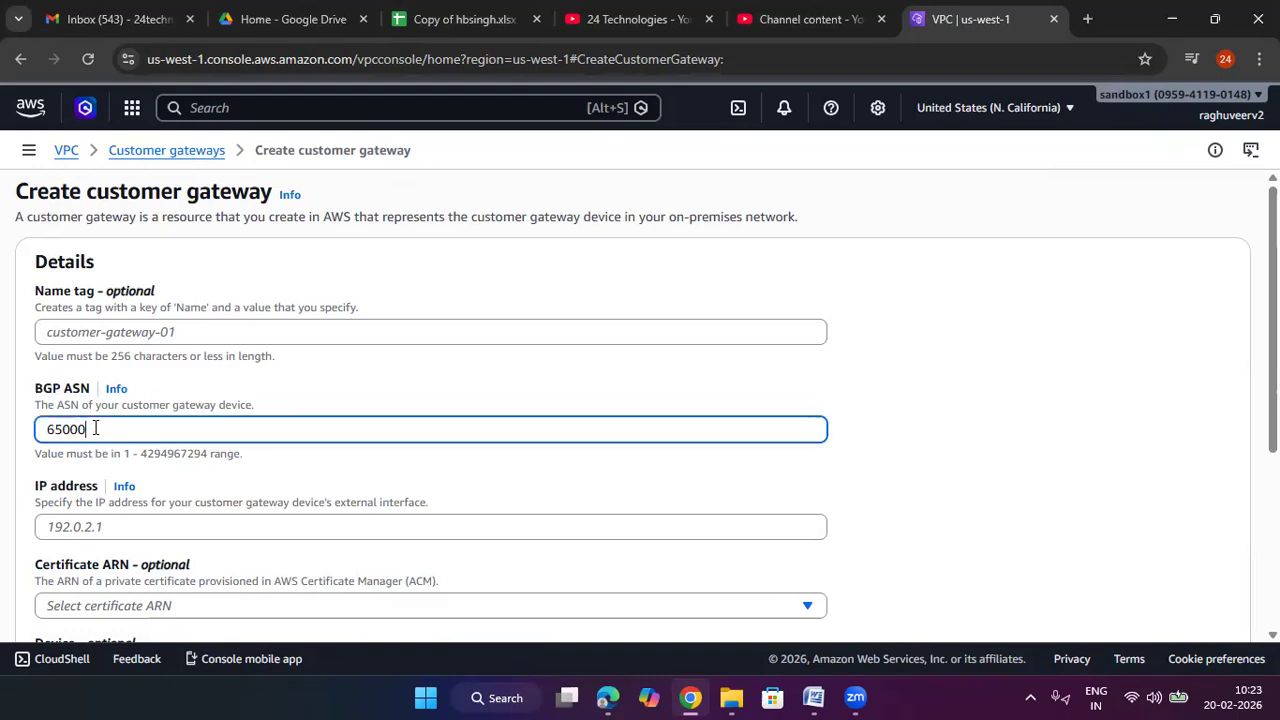
{"action": "double_click", "coordinate": [65, 430]}
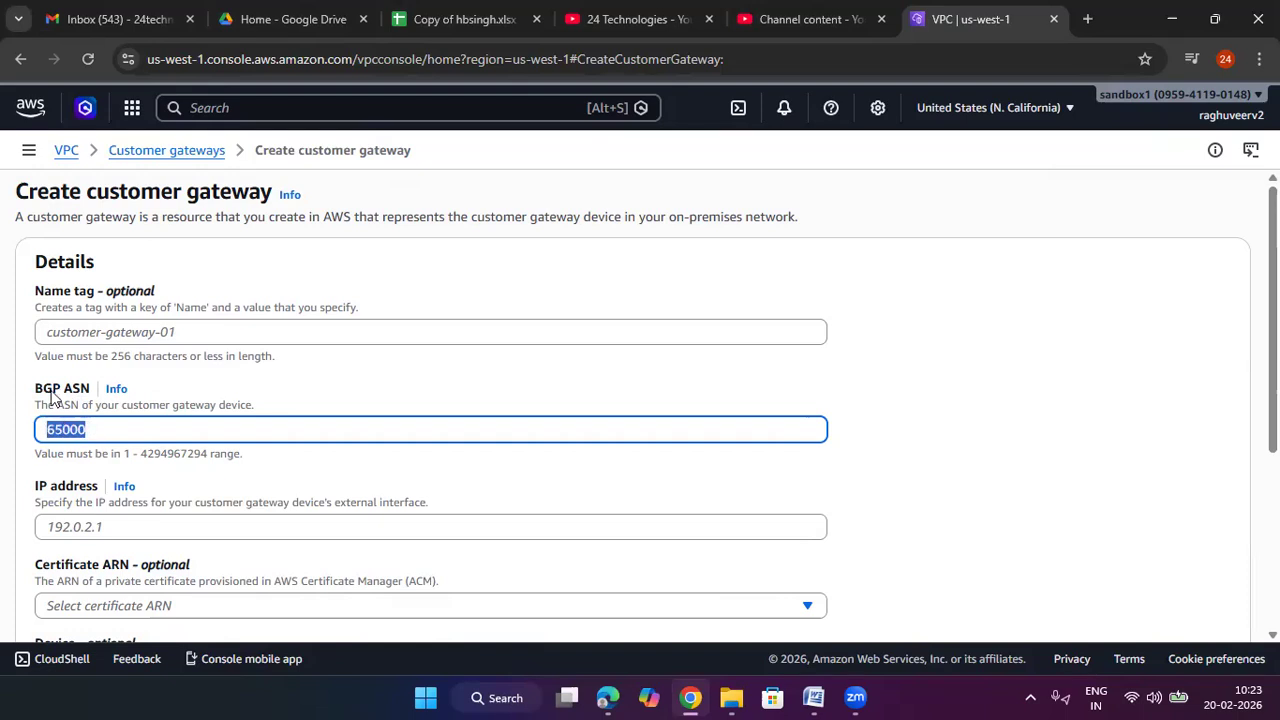
{"action": "left_click_drag", "start_coordinate": [89, 391], "coordinate": [64, 396]}
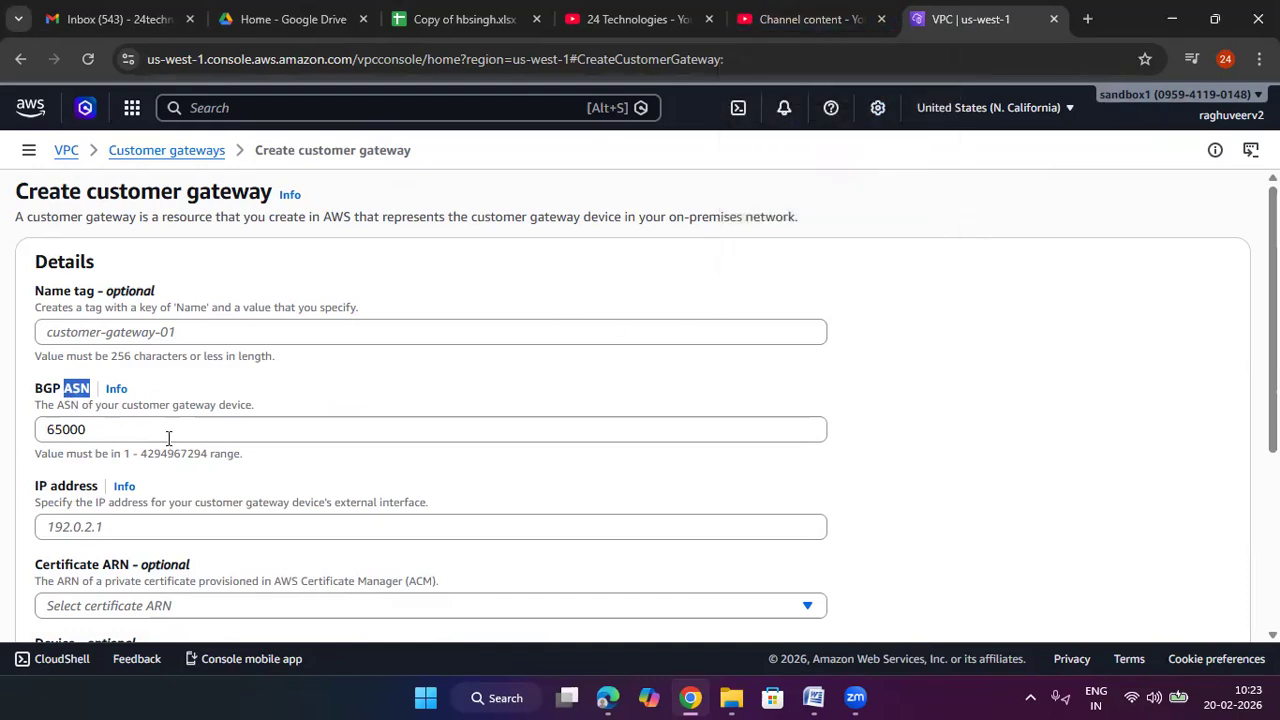
Search Google for "asn range" in a new browser tab
{"action": "left_click", "coordinate": [1087, 19]}
{"action": "type", "text": "g"}
{"action": "key", "text": "Return"}
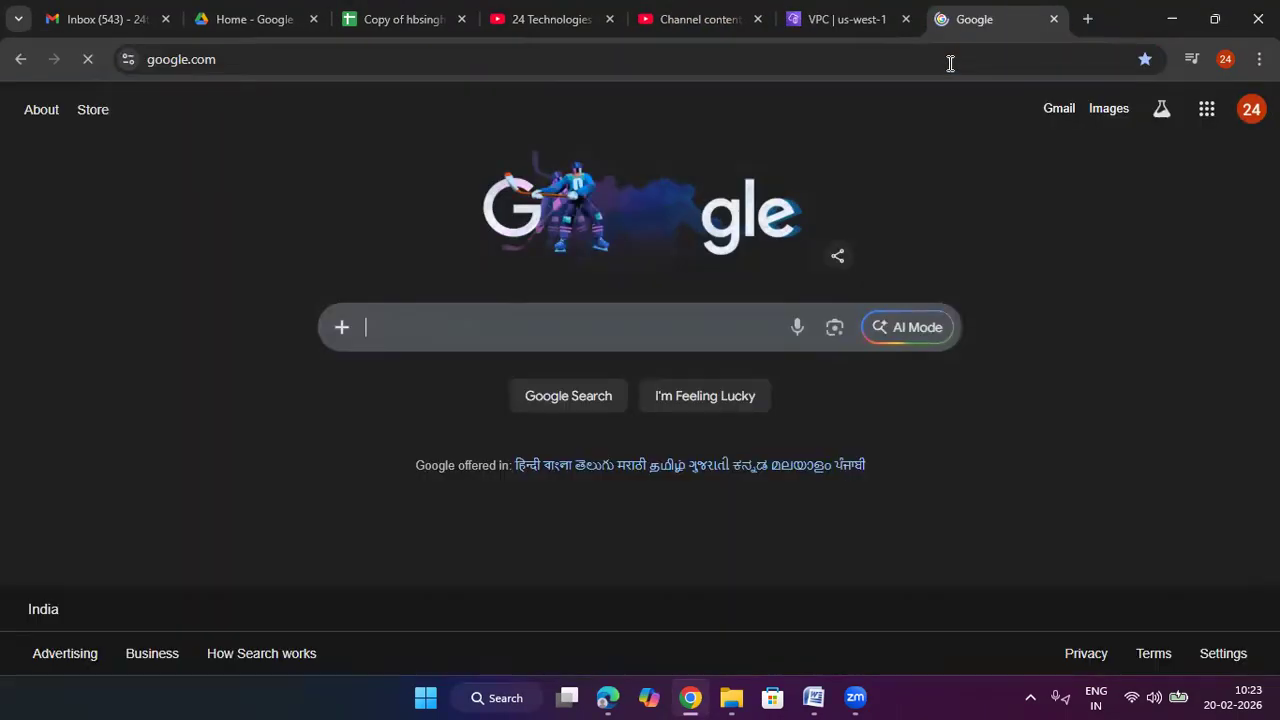
{"action": "left_click", "coordinate": [683, 329]}
{"action": "type", "text": "as"}
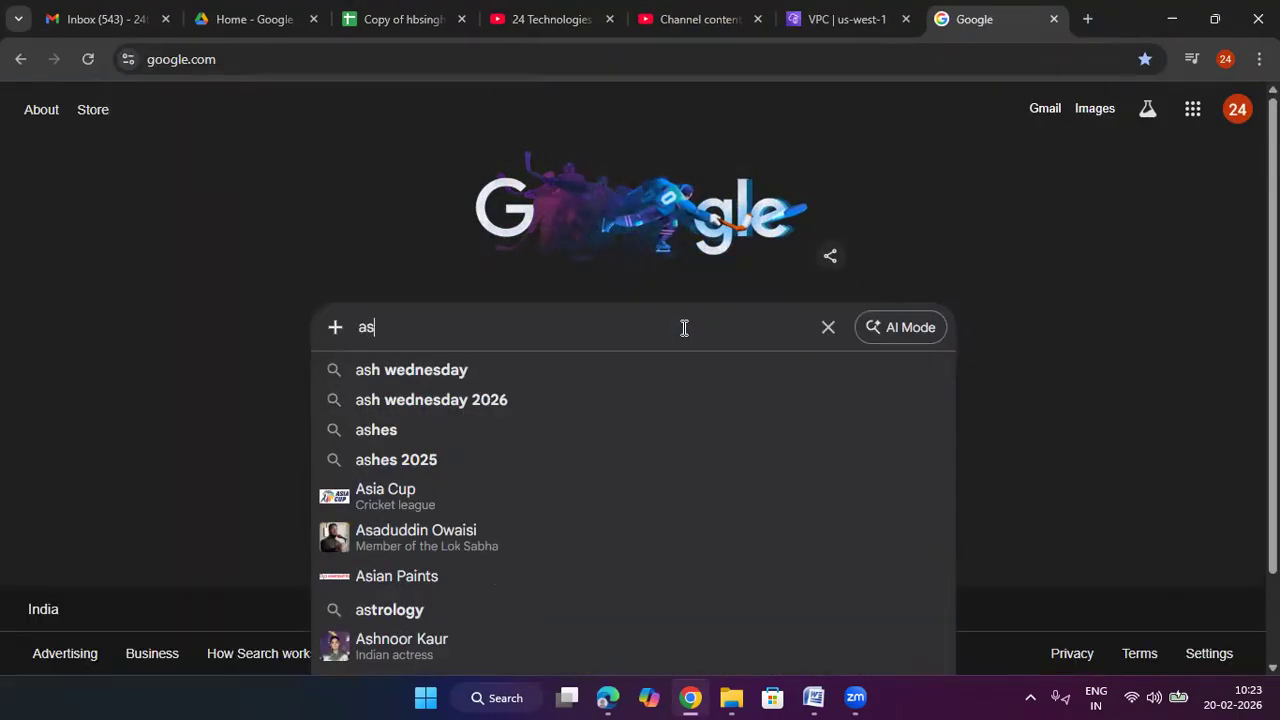
{"action": "type", "text": "n"}
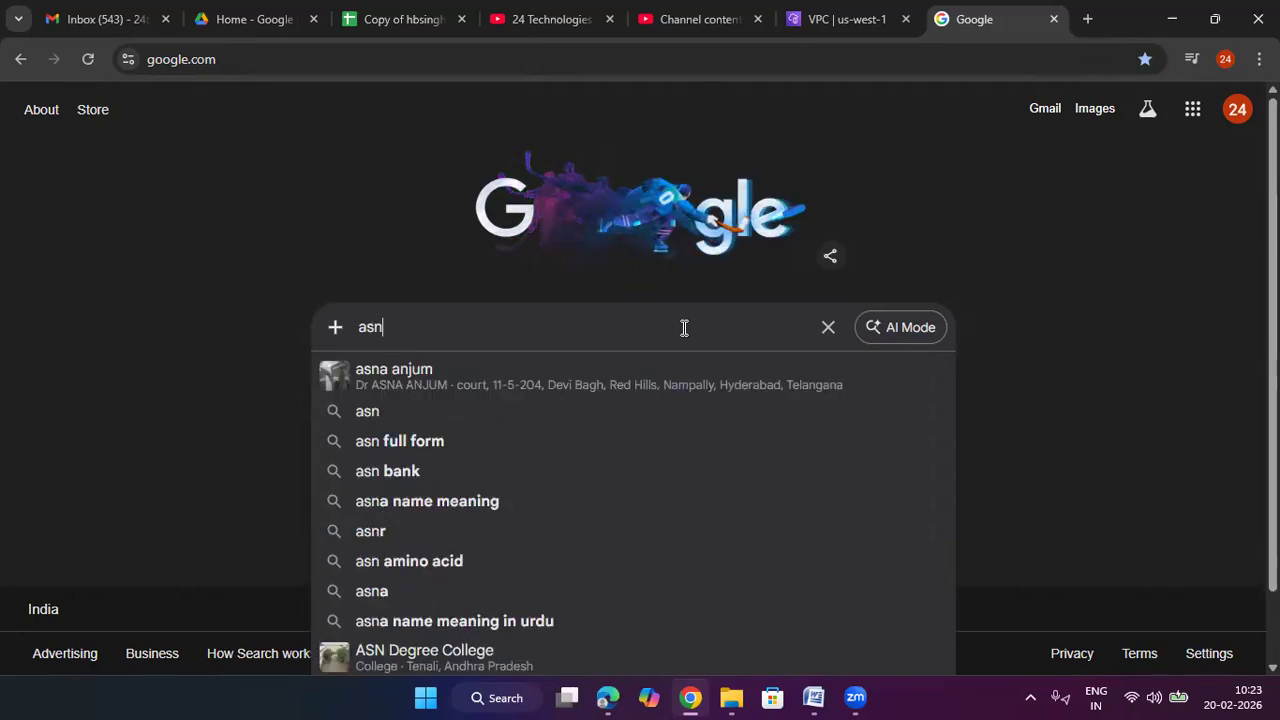
{"action": "type", "text": " ra"}
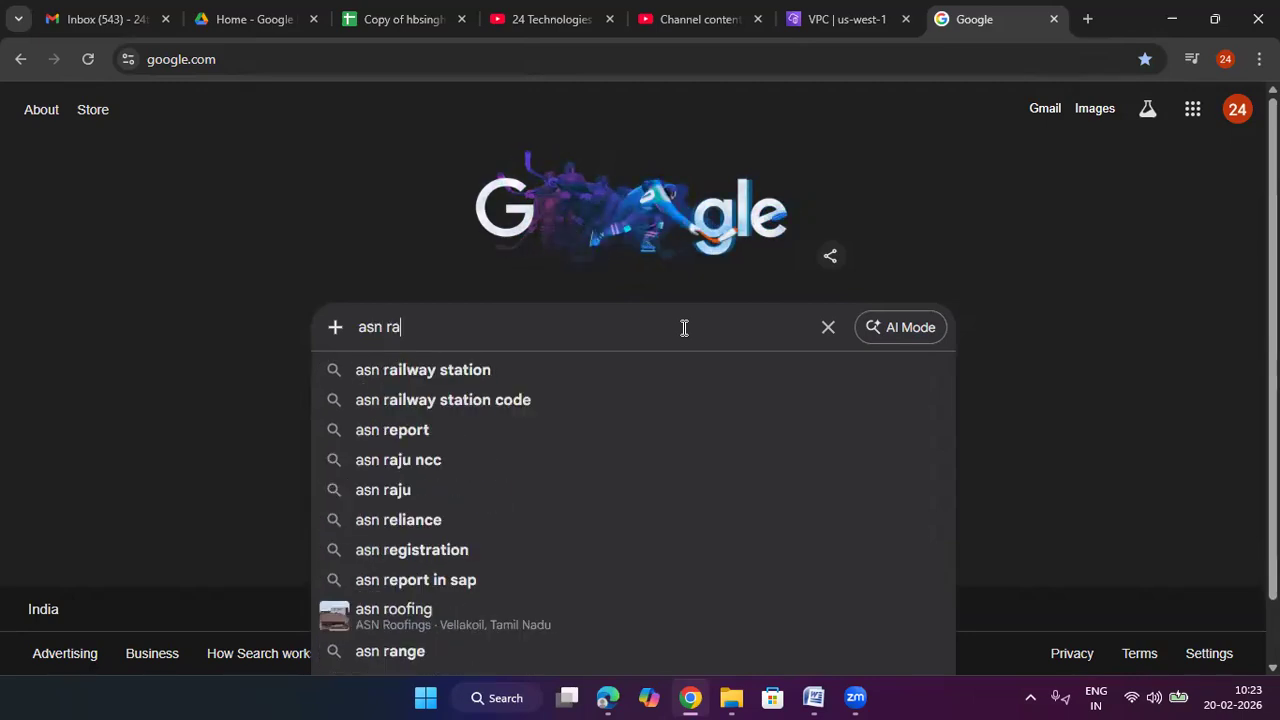
{"action": "type", "text": "nge"}
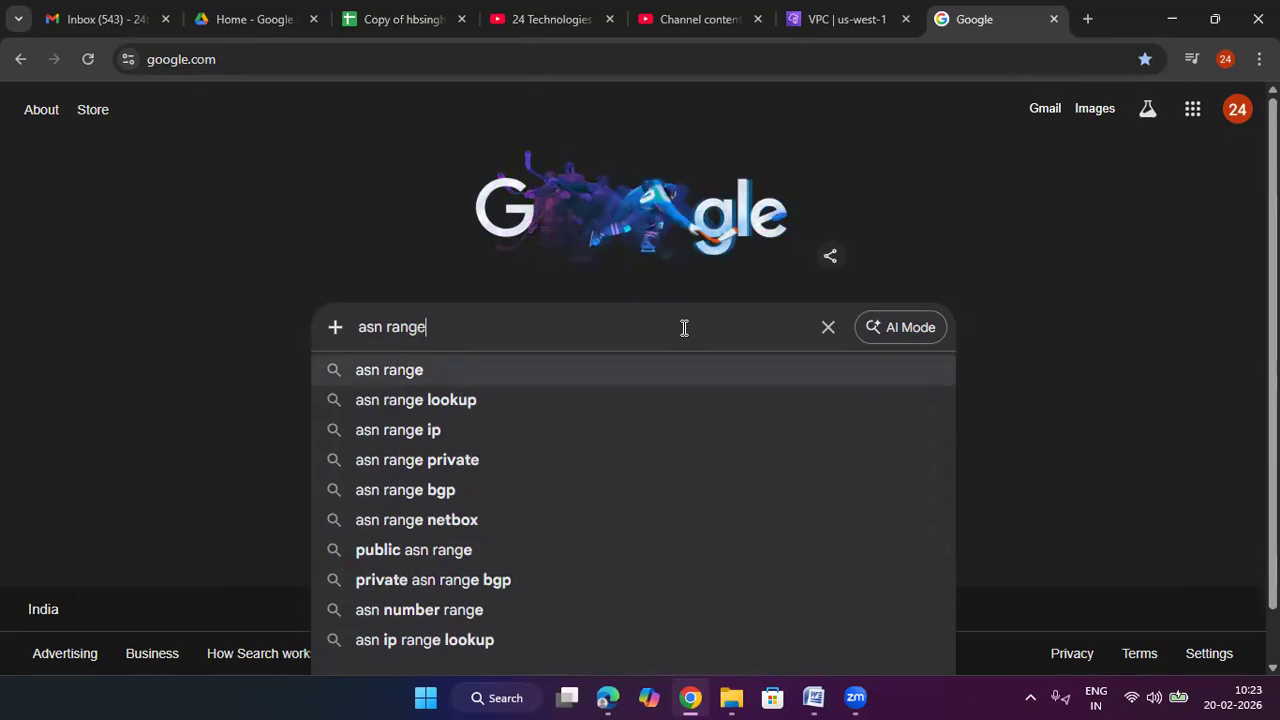
{"action": "key", "text": "Return"}
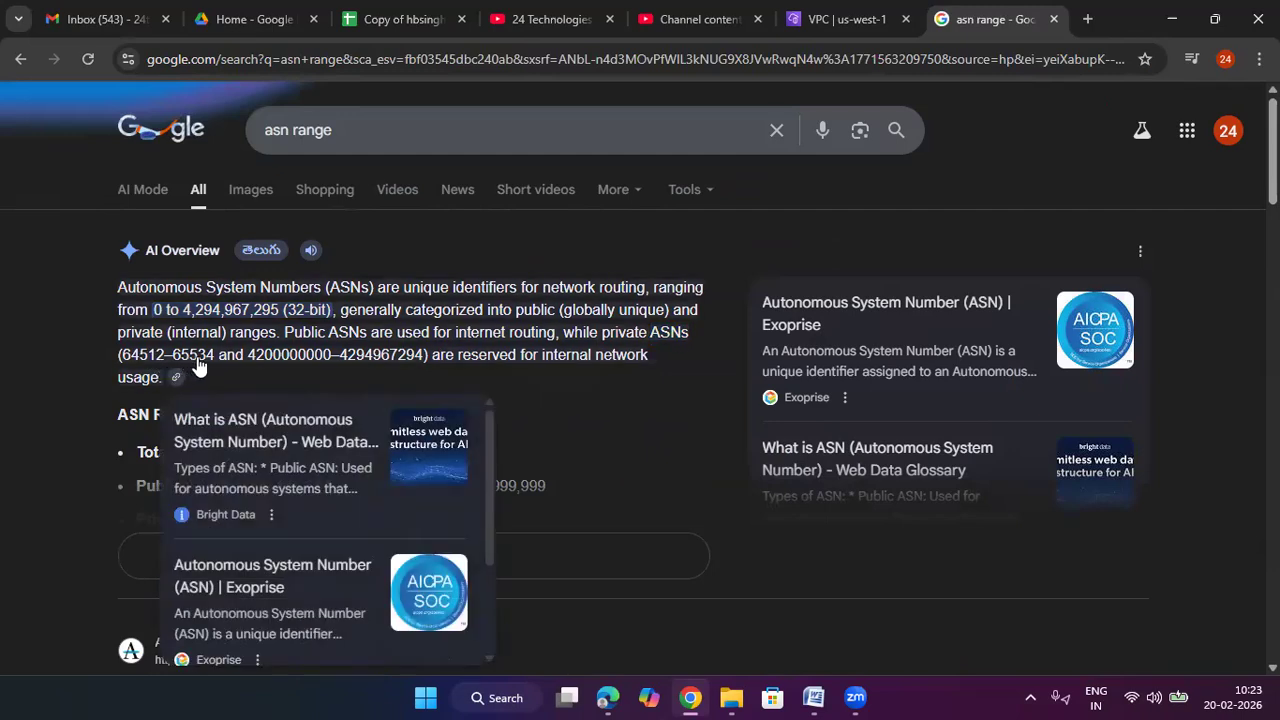
Expand the AI overview and examine the private and reserved ASN ranges and the 16-bit and 32-bit types
{"action": "left_click_drag", "start_coordinate": [213, 357], "coordinate": [122, 352]}
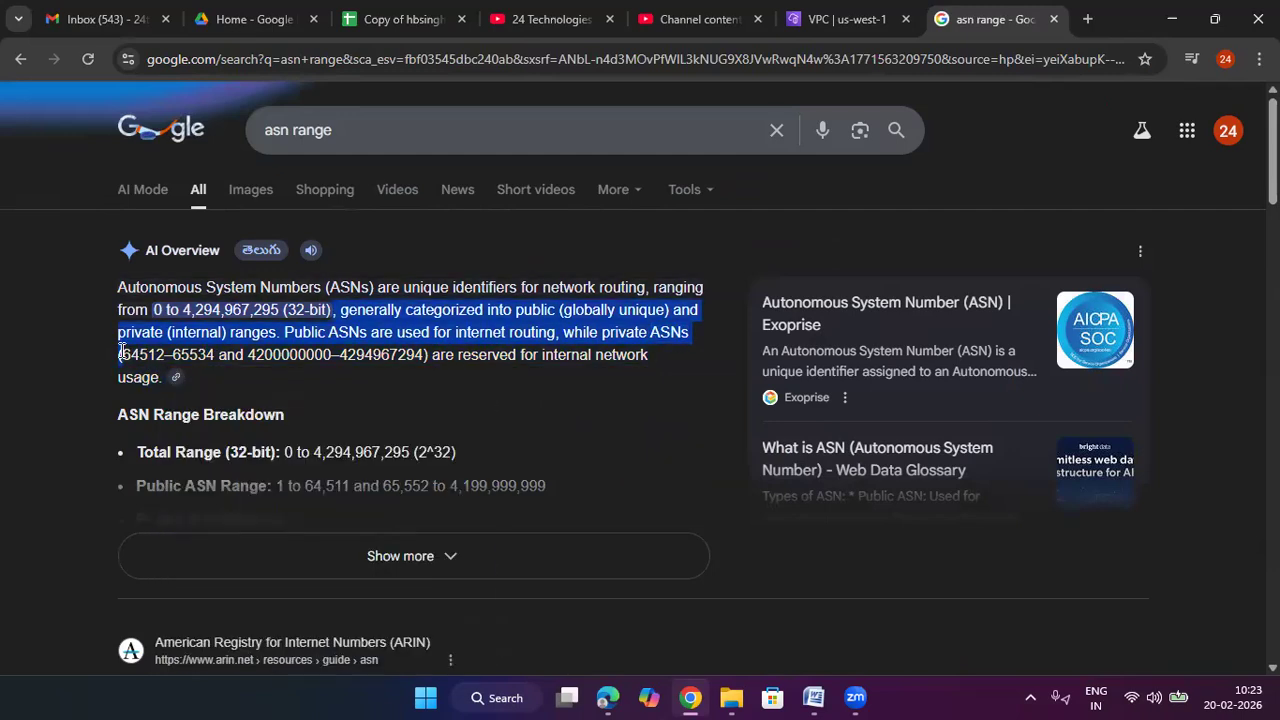
{"action": "left_click", "coordinate": [449, 557]}
{"action": "scroll", "coordinate": [491, 525], "scroll_direction": "down", "scroll_amount": 1}
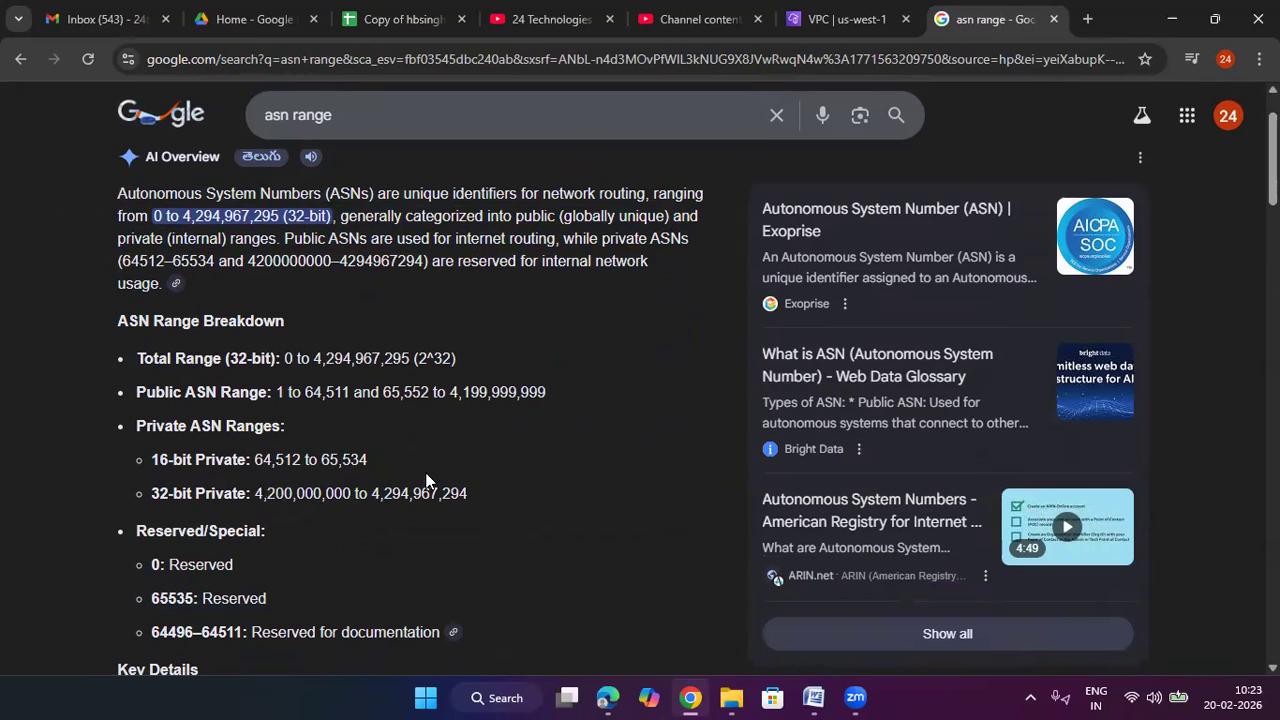
{"action": "scroll", "coordinate": [429, 475], "scroll_direction": "down", "scroll_amount": 1}
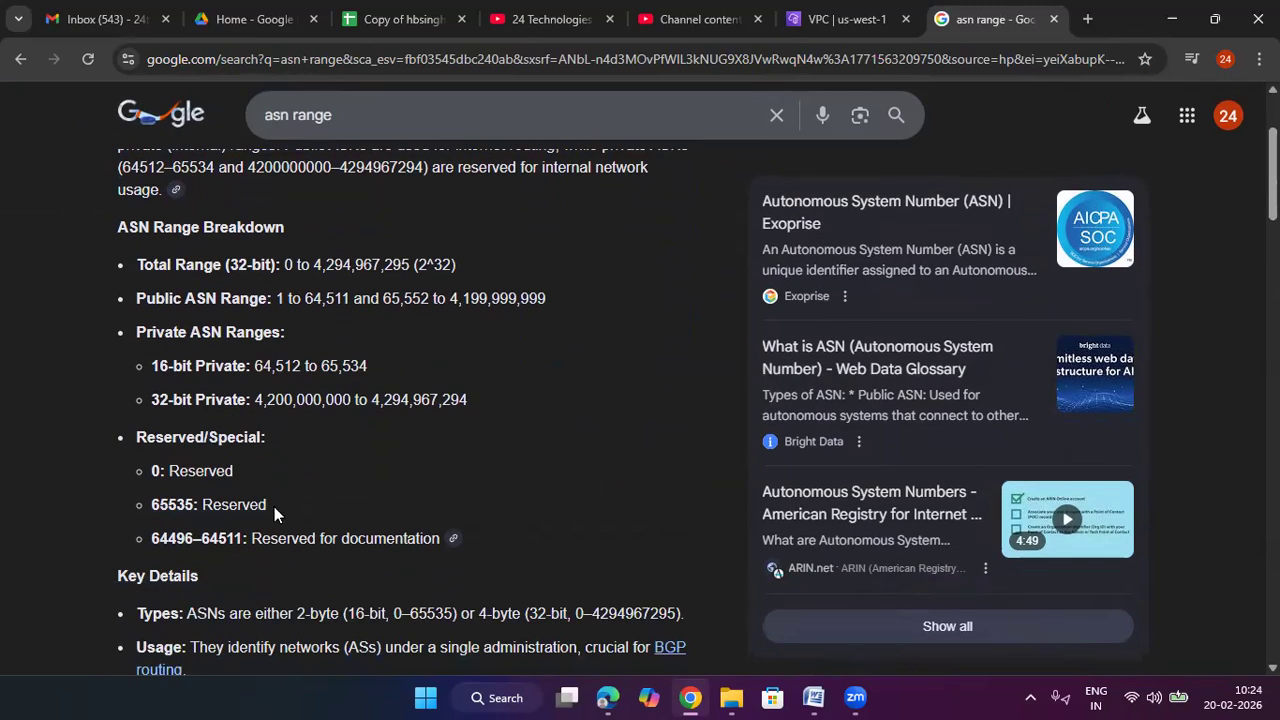
{"action": "left_click_drag", "start_coordinate": [274, 506], "coordinate": [151, 506]}
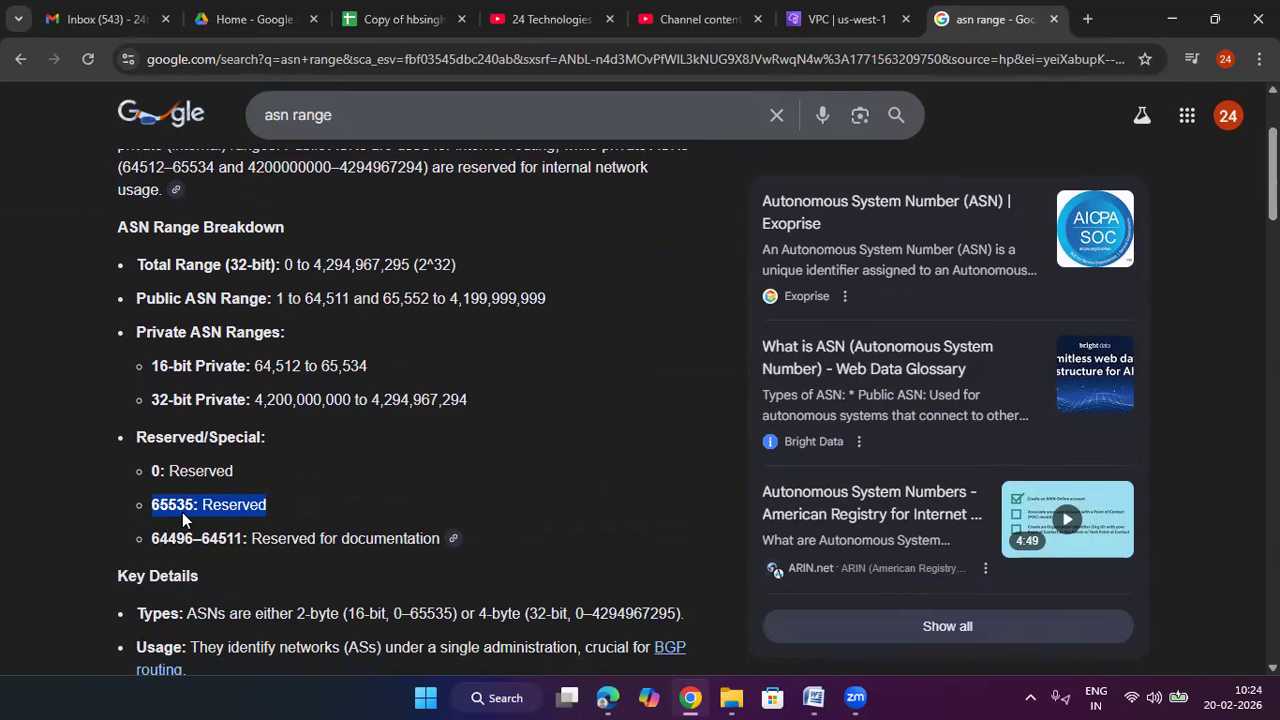
{"action": "left_click", "coordinate": [434, 500]}
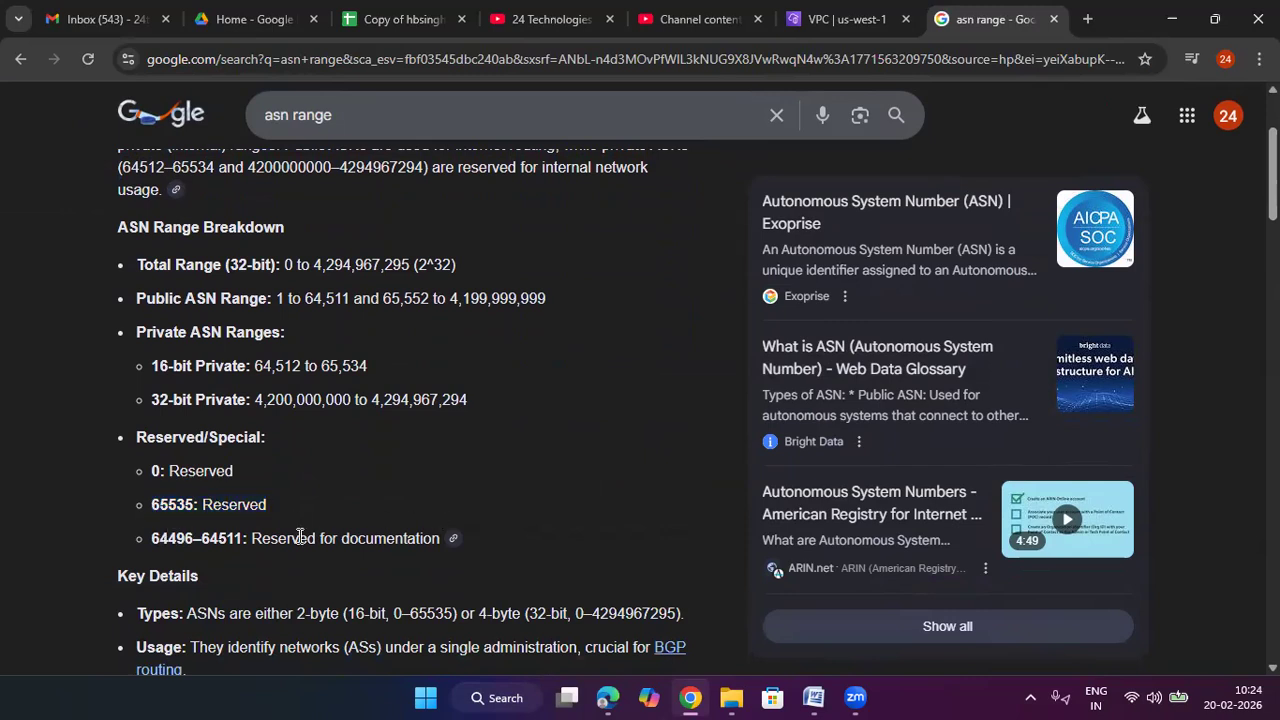
{"action": "left_click_drag", "start_coordinate": [245, 474], "coordinate": [182, 477]}
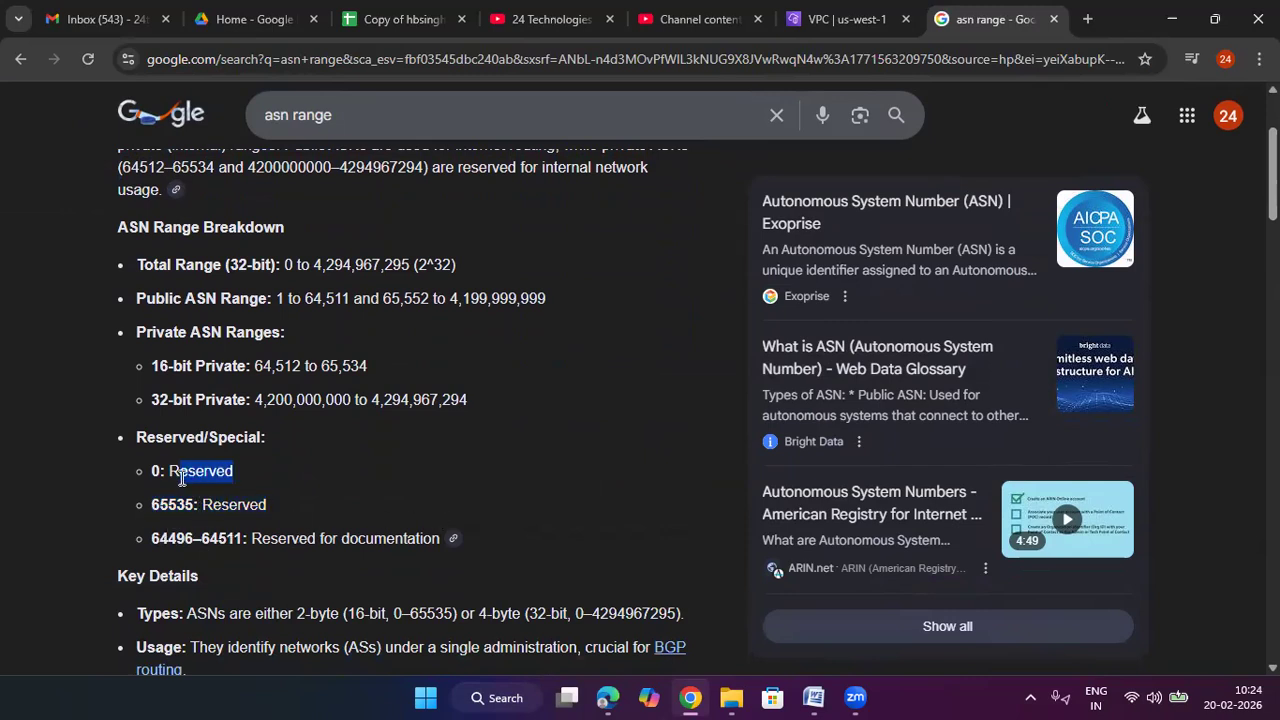
{"action": "scroll", "coordinate": [497, 513], "scroll_direction": "down", "scroll_amount": 1}
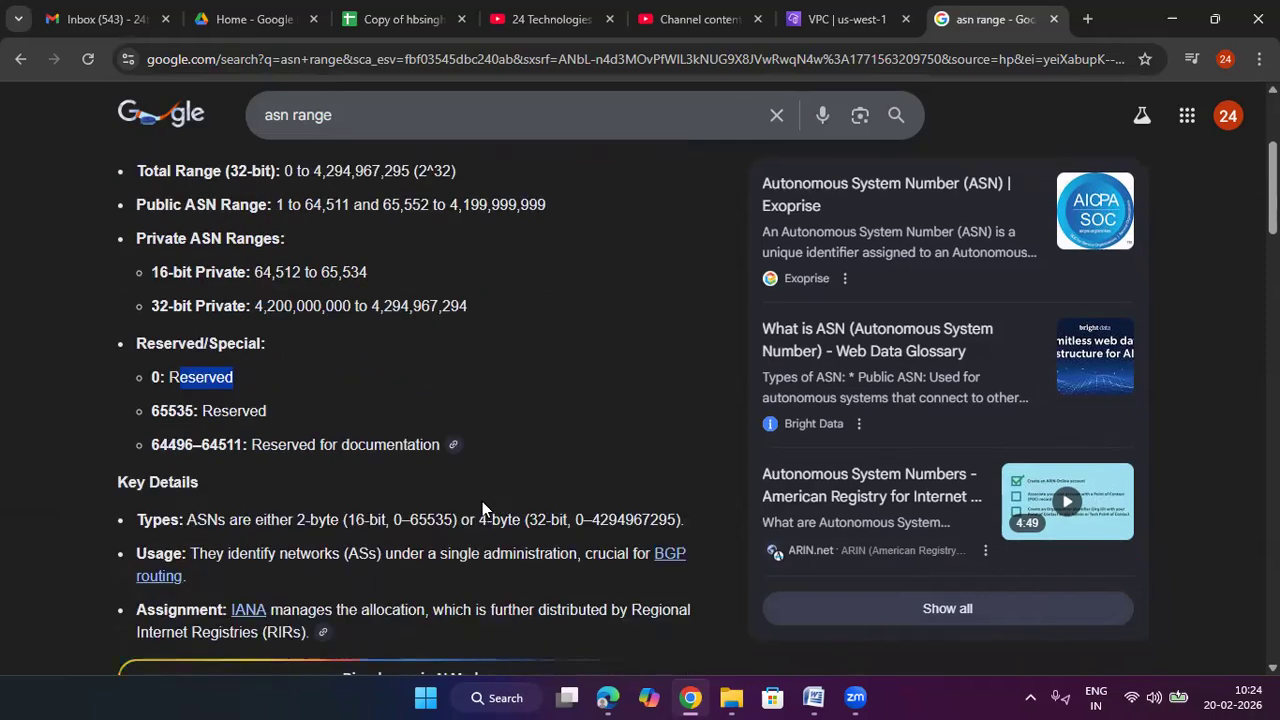
{"action": "left_click_drag", "start_coordinate": [453, 520], "coordinate": [395, 515]}
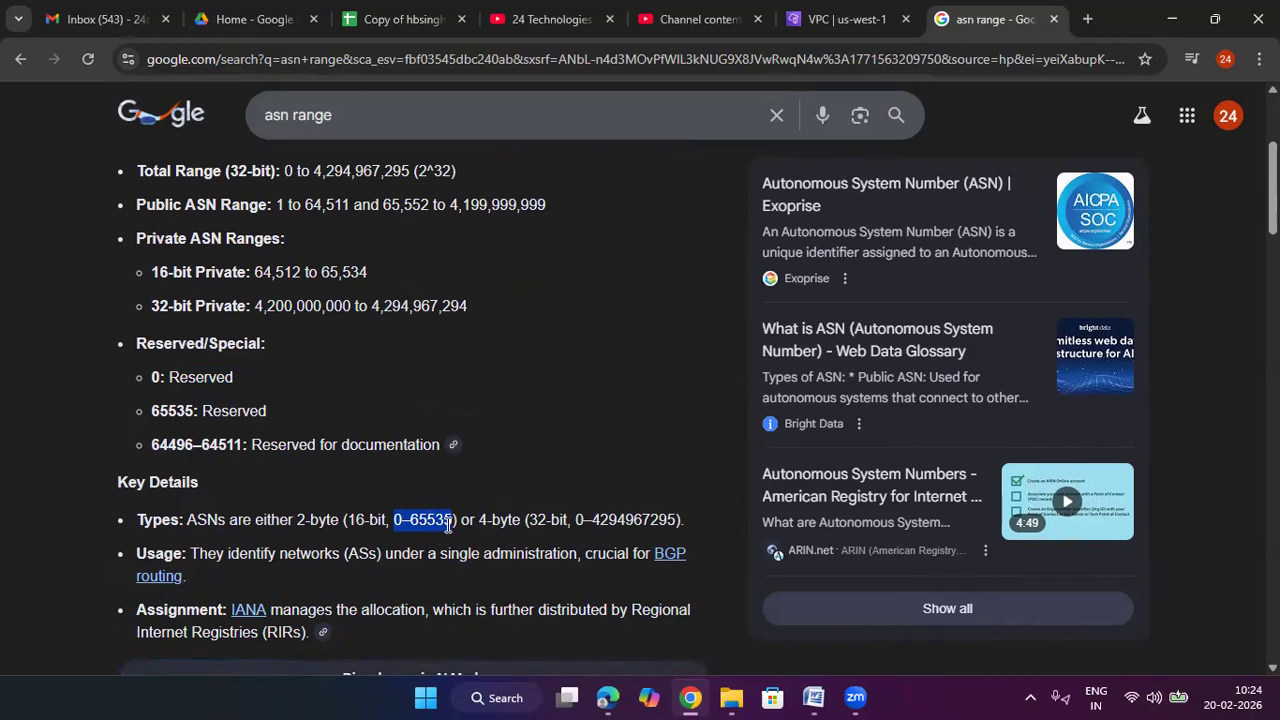
{"action": "scroll", "coordinate": [604, 456], "scroll_direction": "up", "scroll_amount": 3}
Return to the customer gateway form and review the BGP ASN value, its permitted range and the remaining detail fields
{"action": "left_click", "coordinate": [845, 18]}
{"action": "left_click", "coordinate": [178, 420]}
{"action": "left_click_drag", "start_coordinate": [83, 429], "coordinate": [30, 428]}
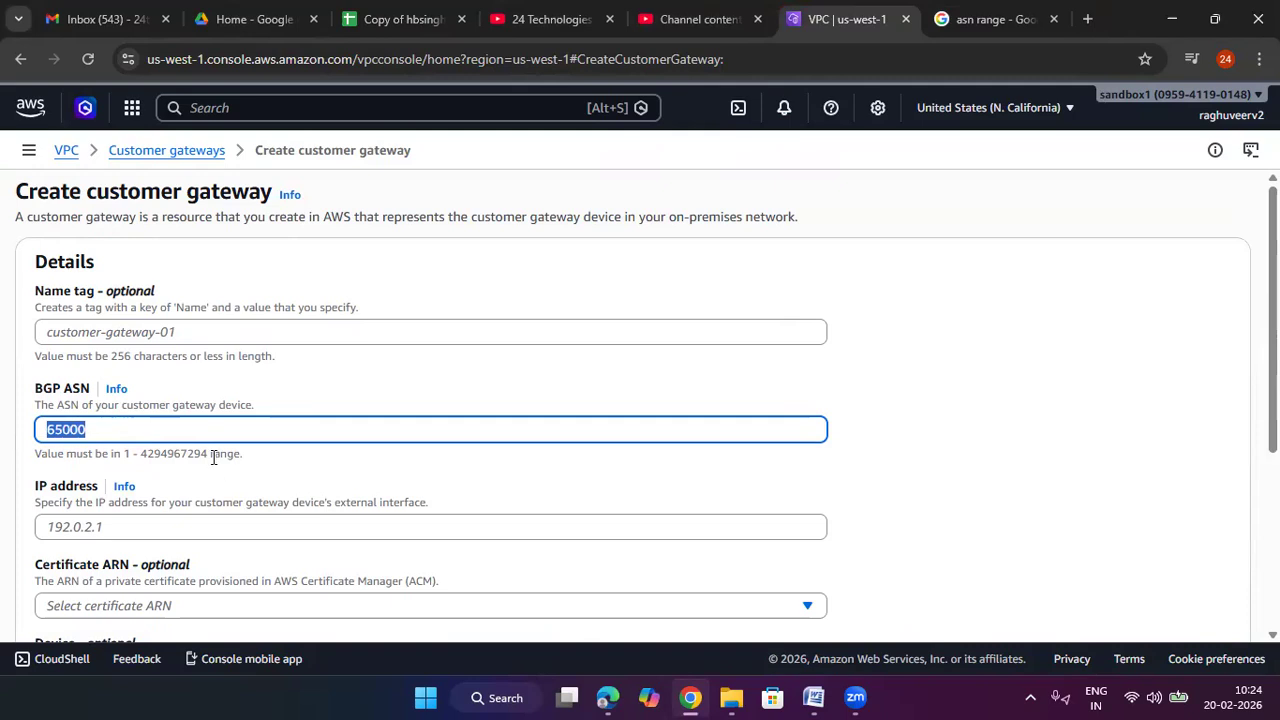
{"action": "left_click_drag", "start_coordinate": [145, 453], "coordinate": [207, 454]}
{"action": "left_click", "coordinate": [112, 435]}
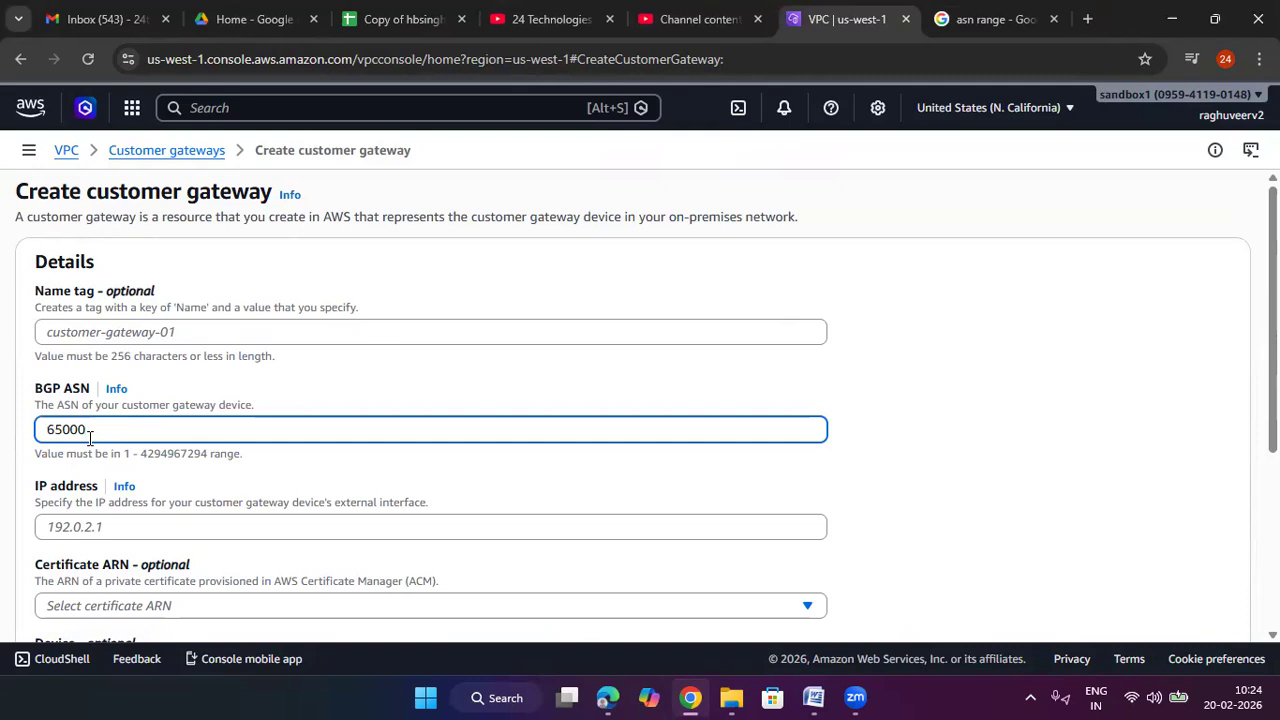
{"action": "left_click", "coordinate": [1008, 458]}
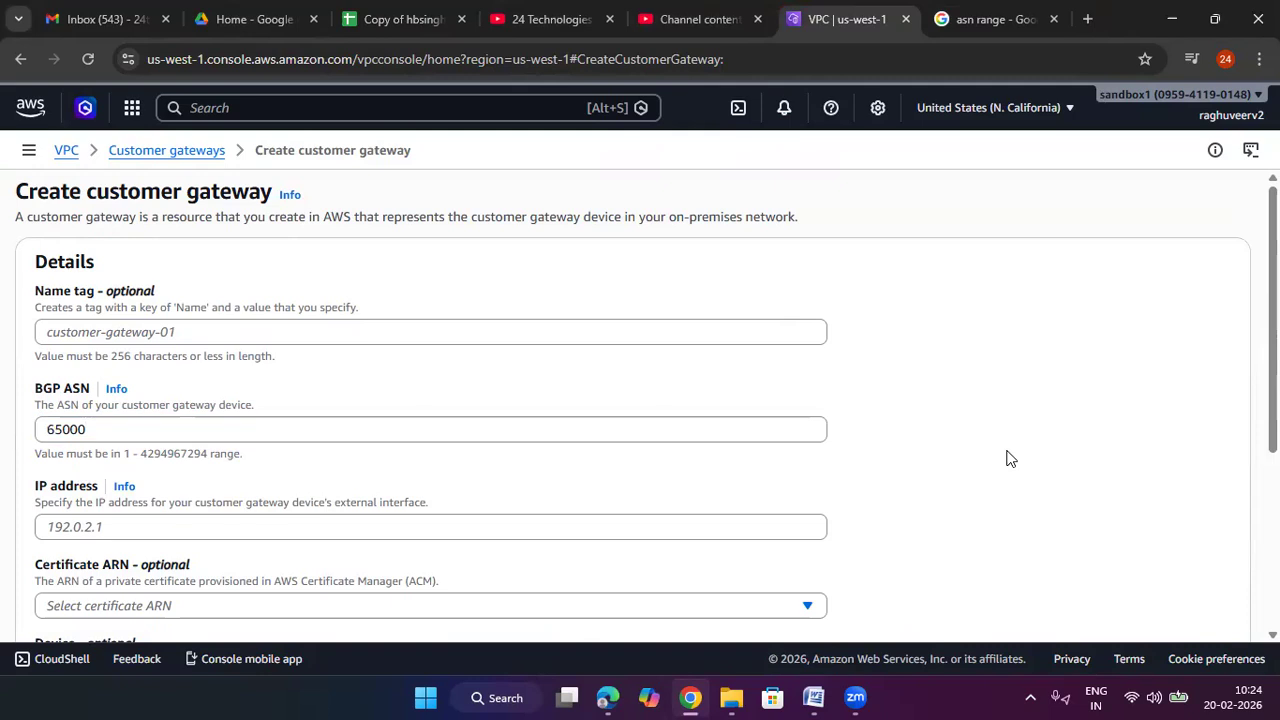
{"action": "scroll", "coordinate": [580, 391], "scroll_direction": "down", "scroll_amount": 2}
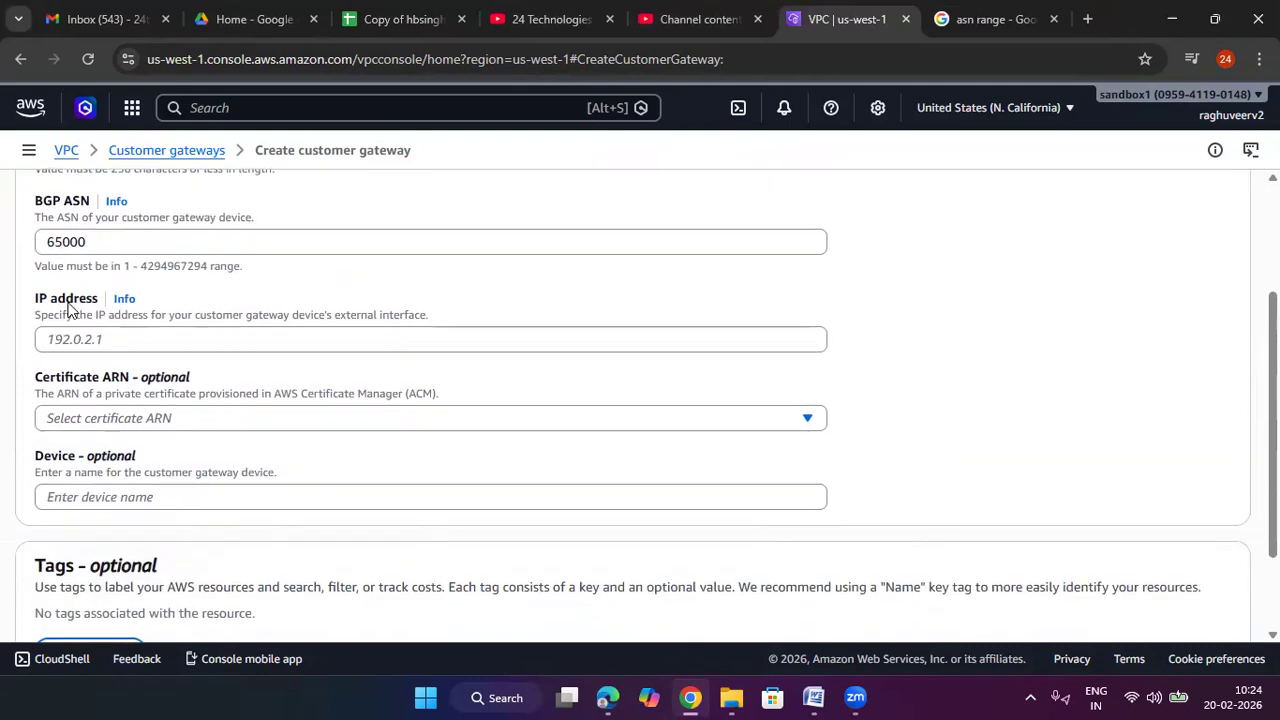
Examine the IP address field of the customer gateway form and its description of the device's external interface
{"action": "left_click", "coordinate": [107, 347]}
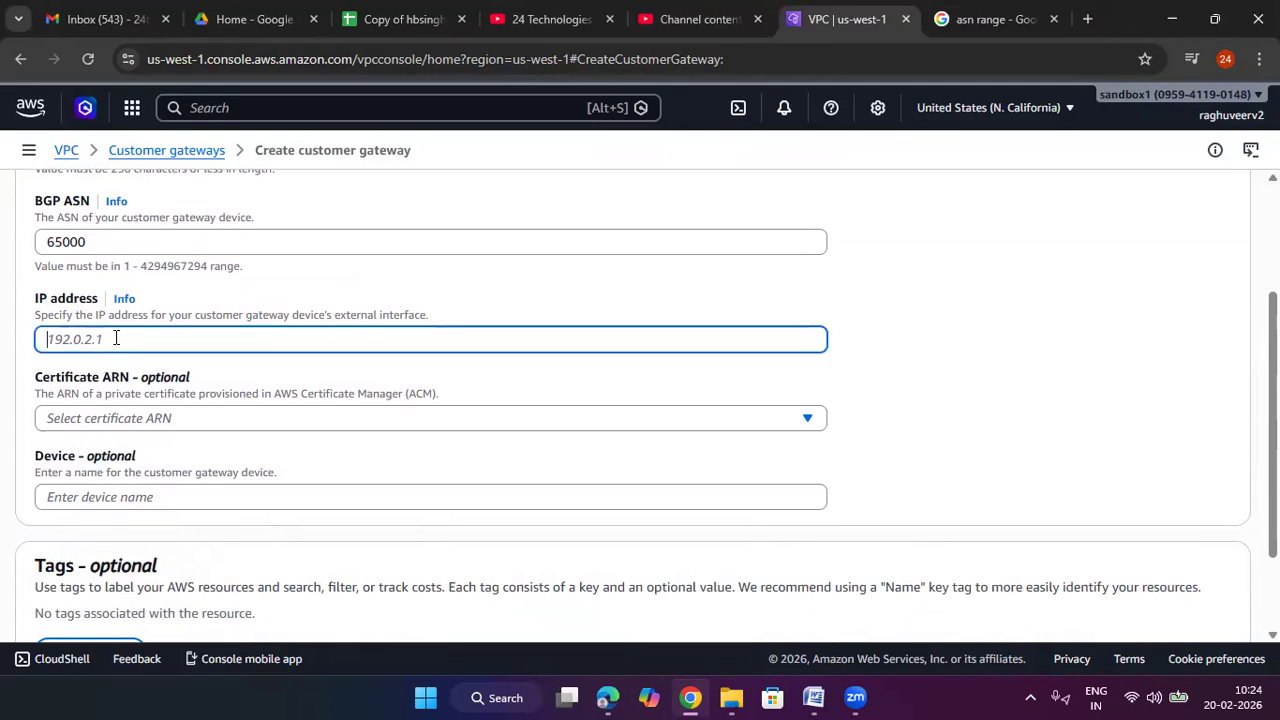
{"action": "left_click_drag", "start_coordinate": [416, 316], "coordinate": [85, 332]}
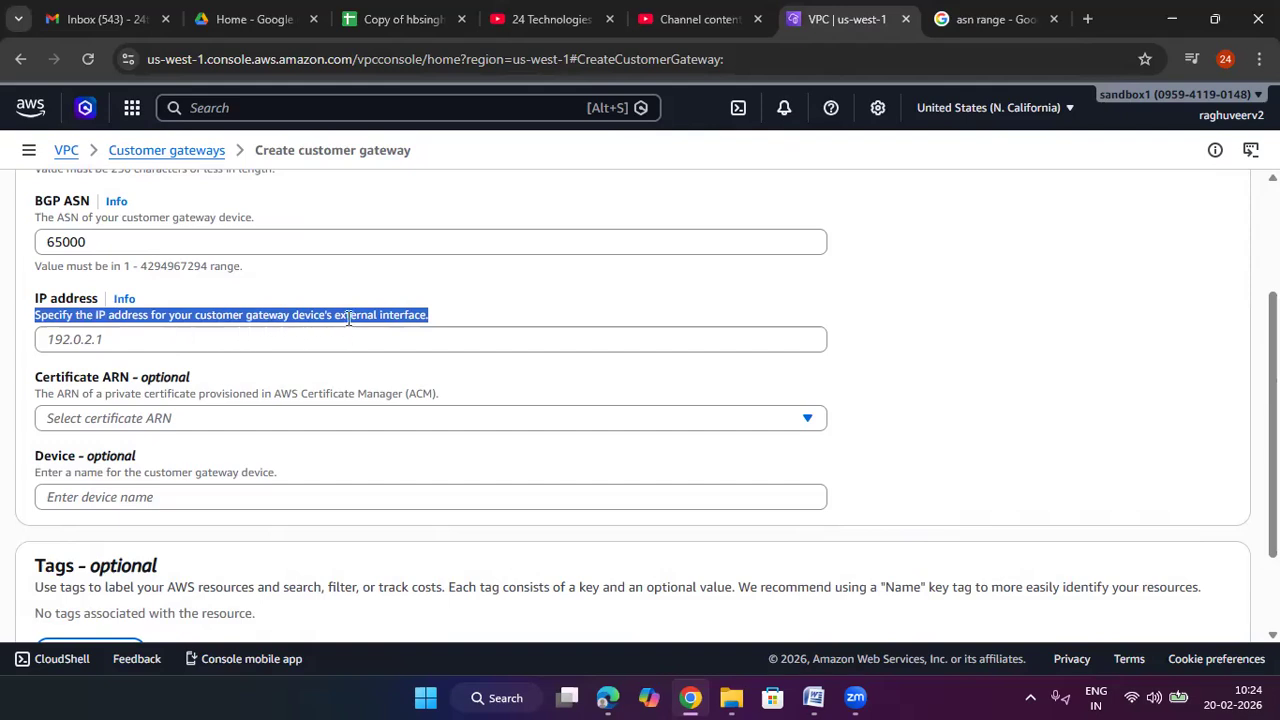
{"action": "left_click", "coordinate": [435, 317]}
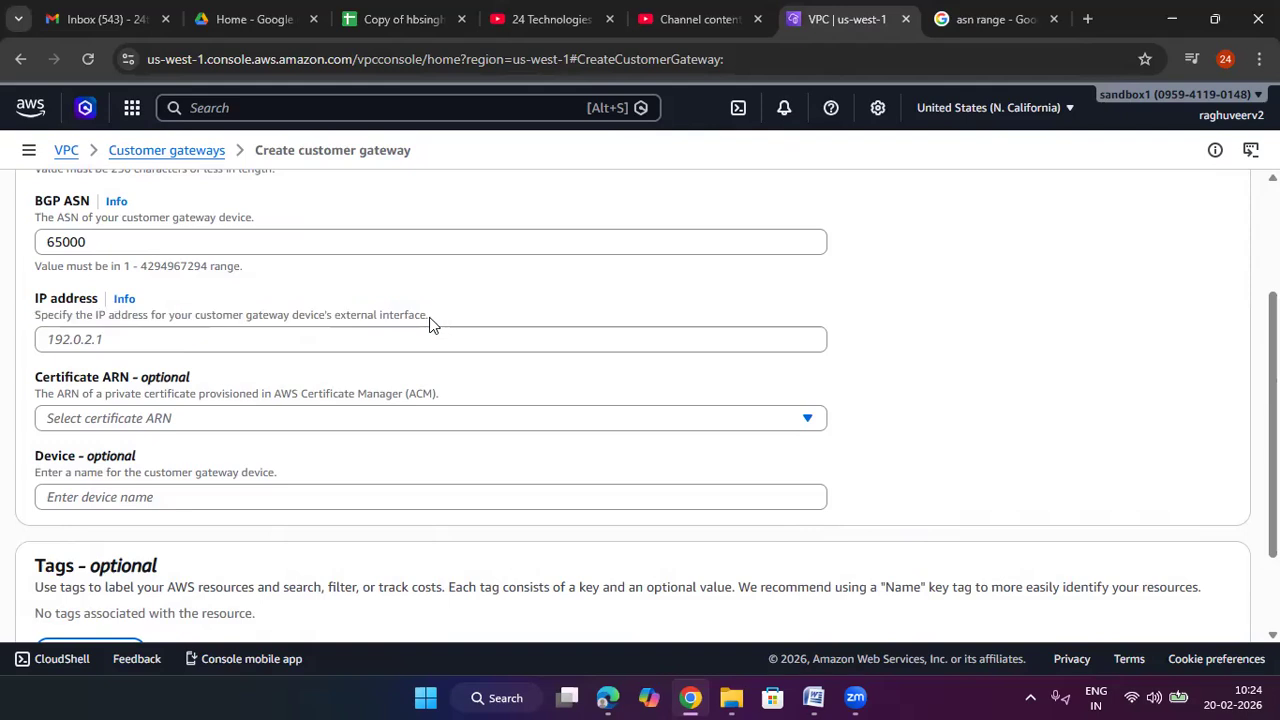
{"action": "left_click_drag", "start_coordinate": [335, 316], "coordinate": [288, 318]}
{"action": "left_click", "coordinate": [445, 318]}
{"action": "left_click_drag", "start_coordinate": [449, 317], "coordinate": [36, 316]}
{"action": "left_click", "coordinate": [93, 341]}
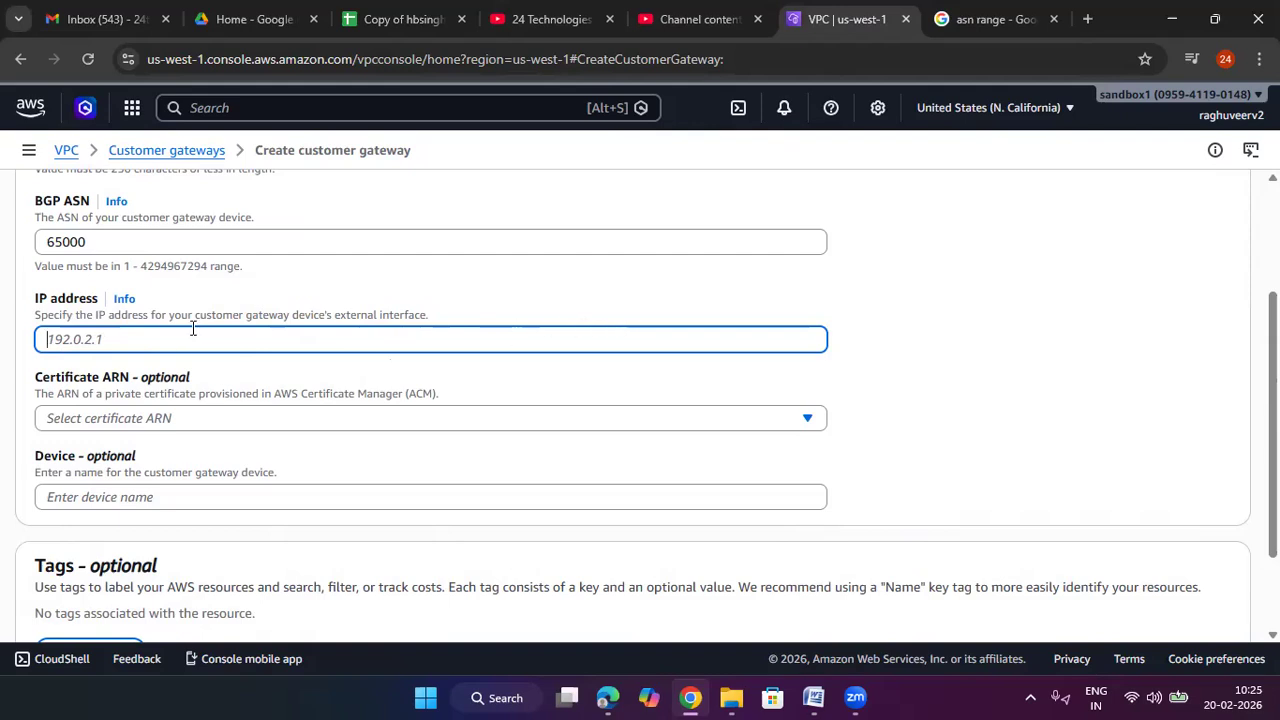
{"action": "left_click", "coordinate": [926, 308]}
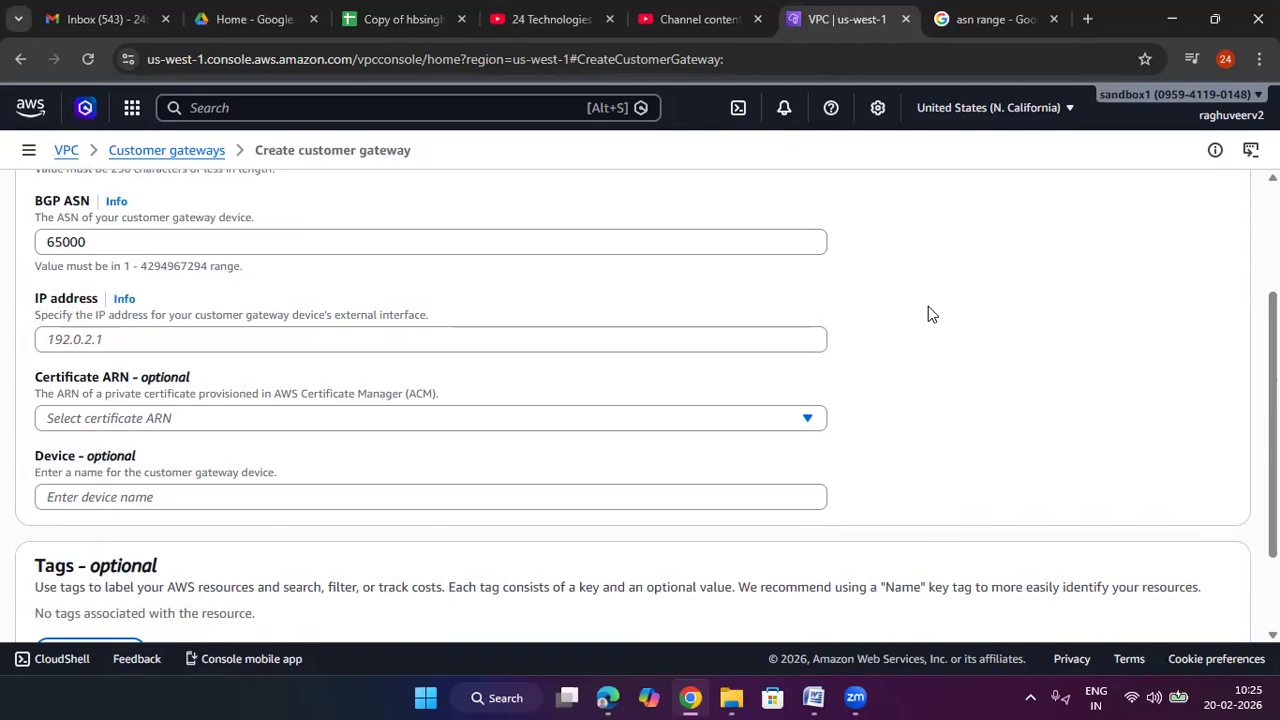
Set the customer gateway's IP address to 1.2.3.4
{"action": "left_click", "coordinate": [444, 345]}
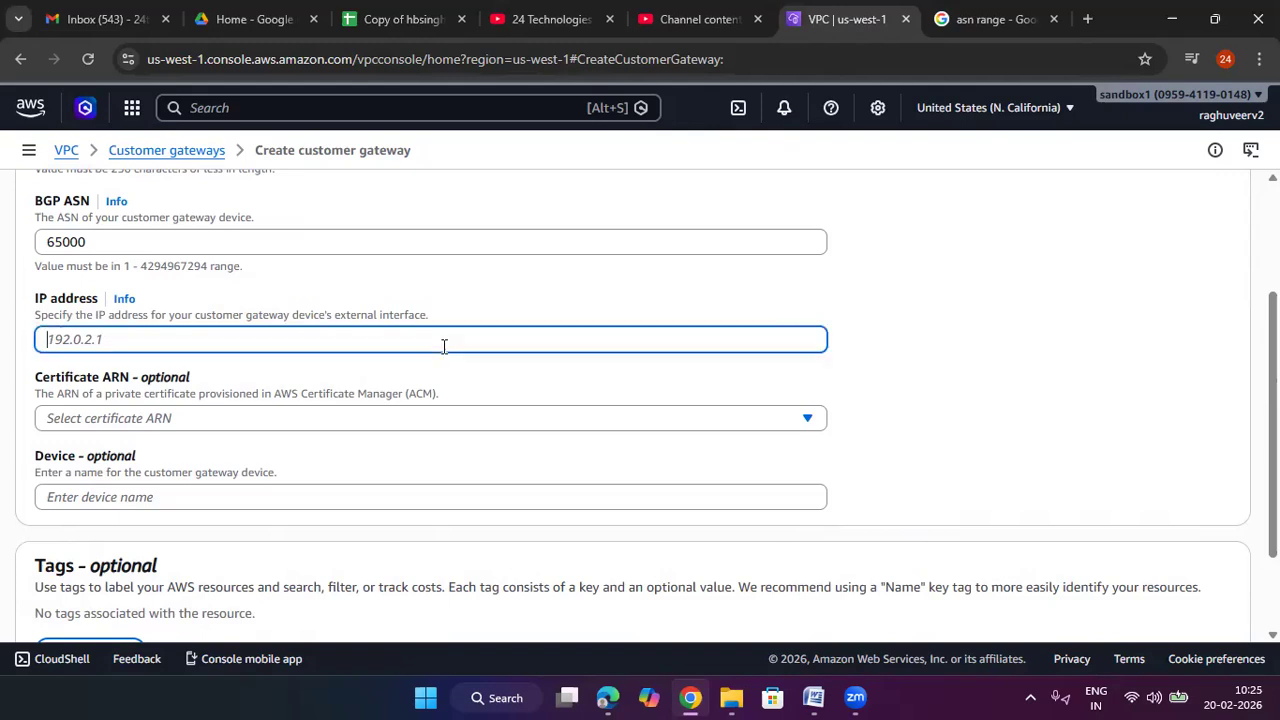
{"action": "type", "text": "1.2.3.4"}
{"action": "left_click", "coordinate": [988, 397]}
{"action": "scroll", "coordinate": [988, 397], "scroll_direction": "down", "scroll_amount": 3}
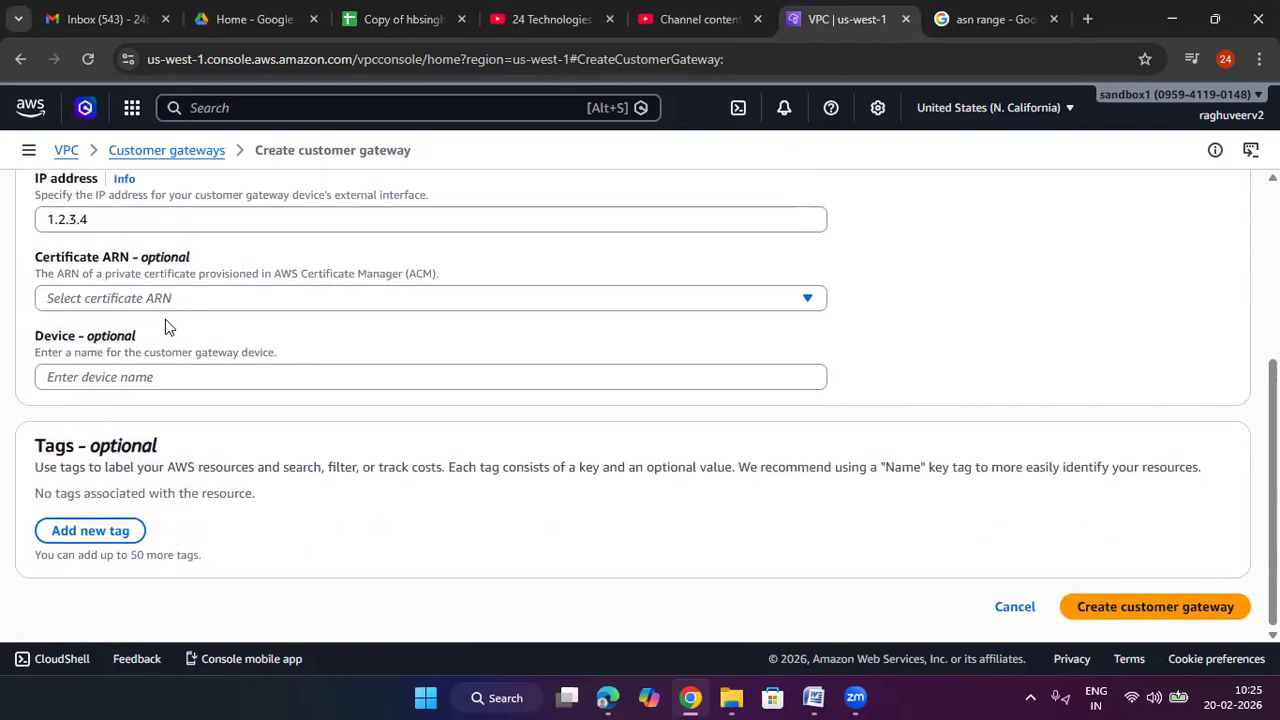
Examine the optional certificate ARN and device fields of the customer gateway form, and review the entered IP address
{"action": "left_click", "coordinate": [164, 303]}
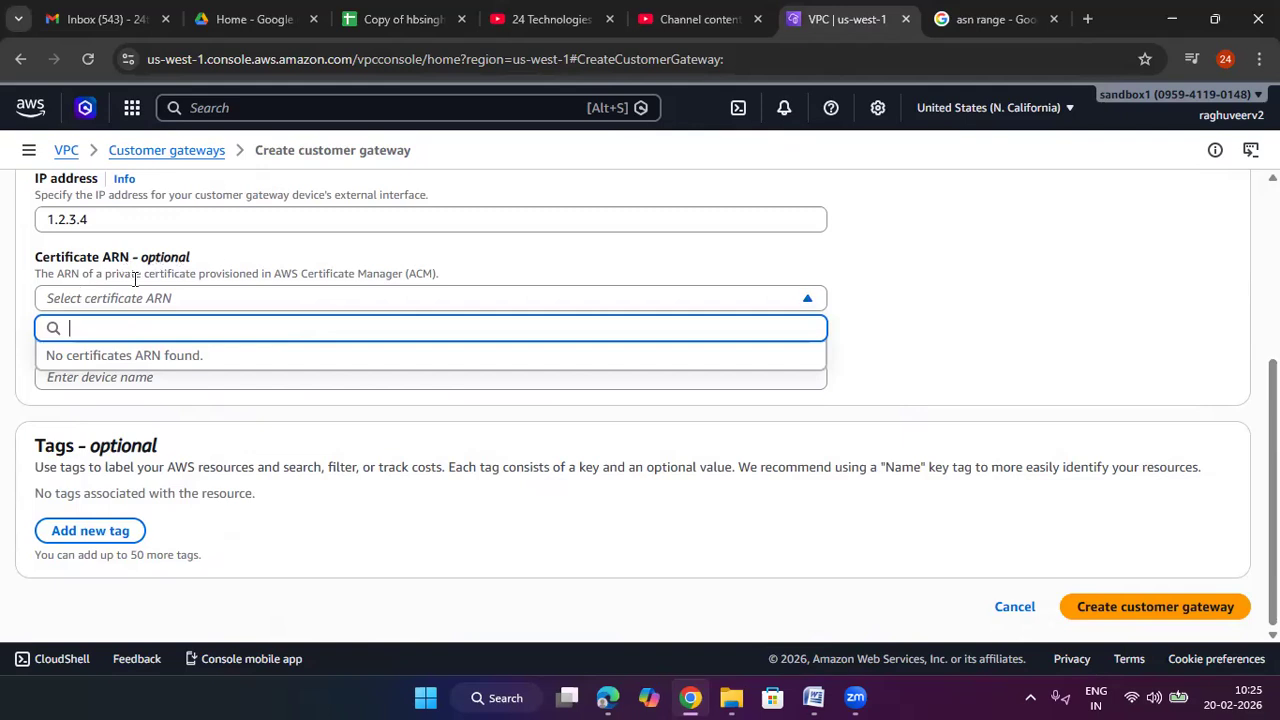
{"action": "left_click", "coordinate": [773, 298]}
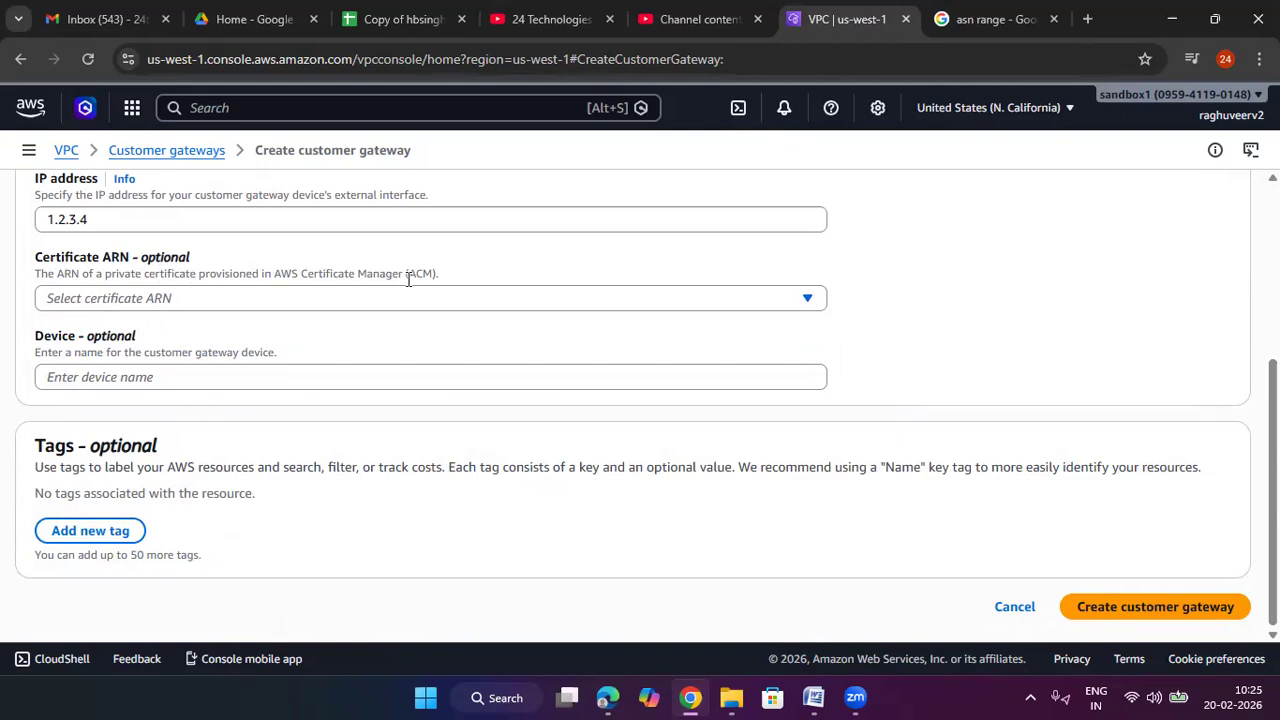
{"action": "left_click_drag", "start_coordinate": [400, 273], "coordinate": [263, 274]}
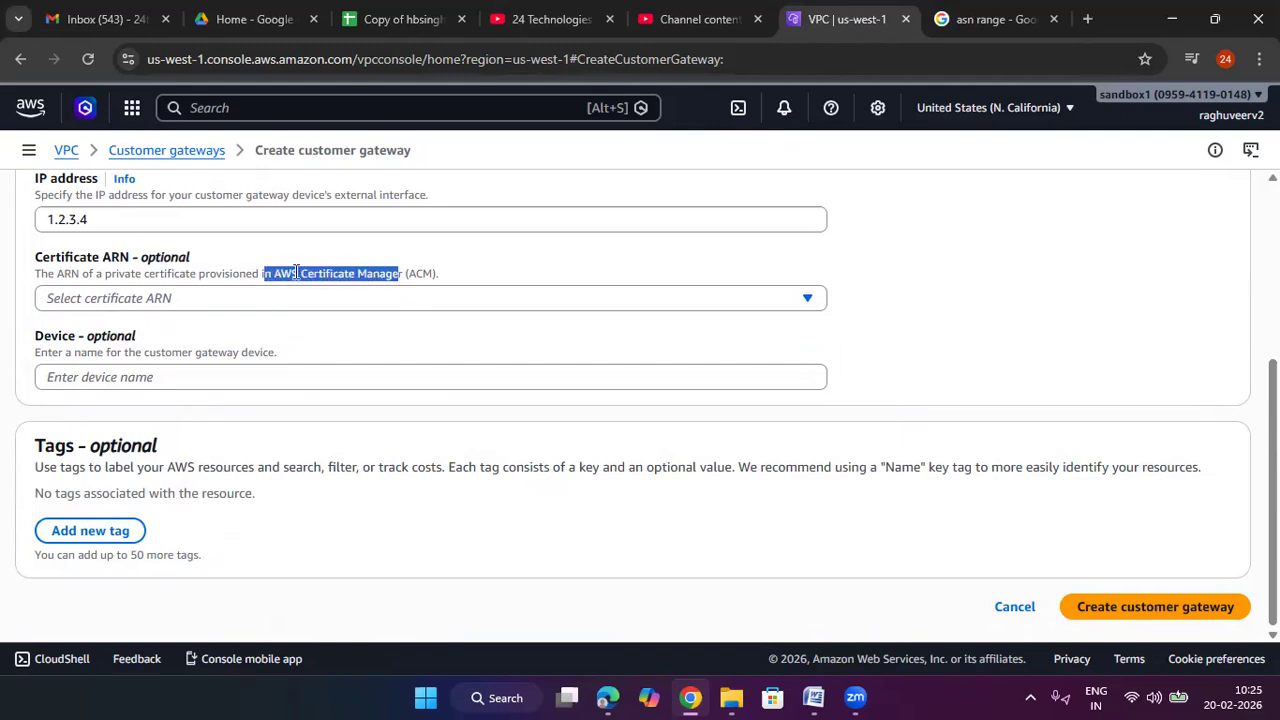
{"action": "left_click", "coordinate": [884, 273]}
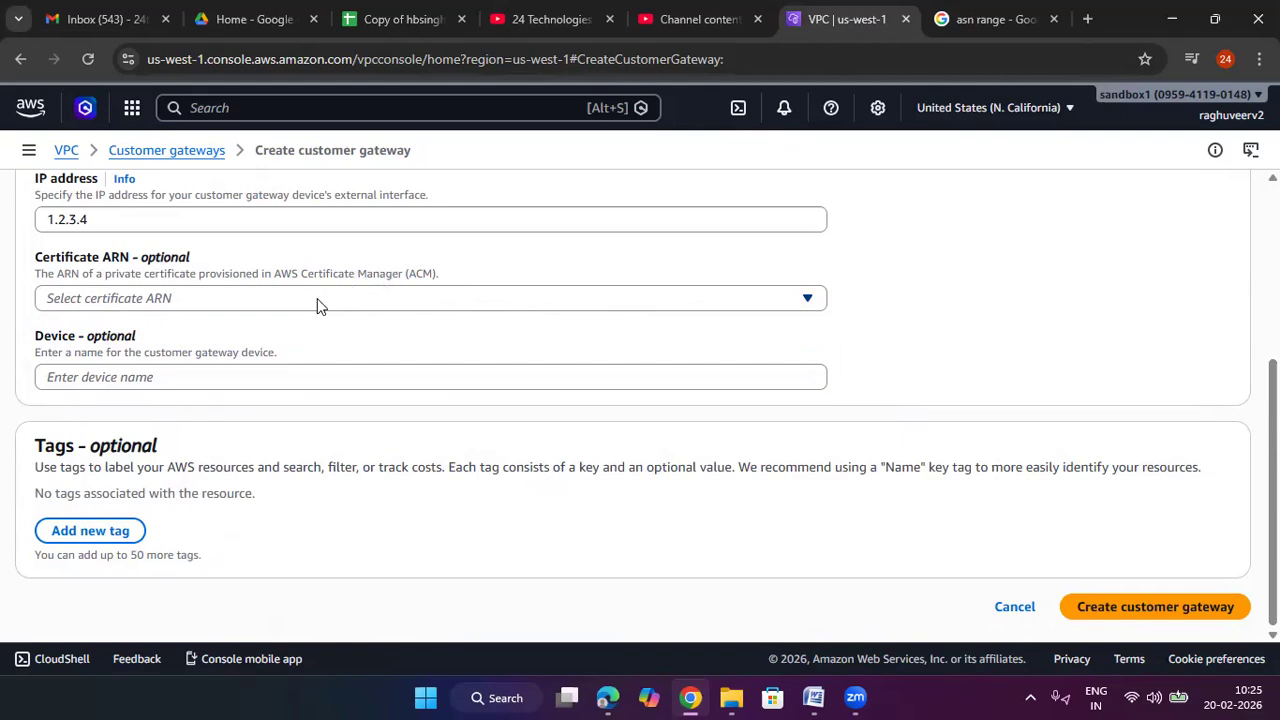
{"action": "left_click", "coordinate": [172, 372]}
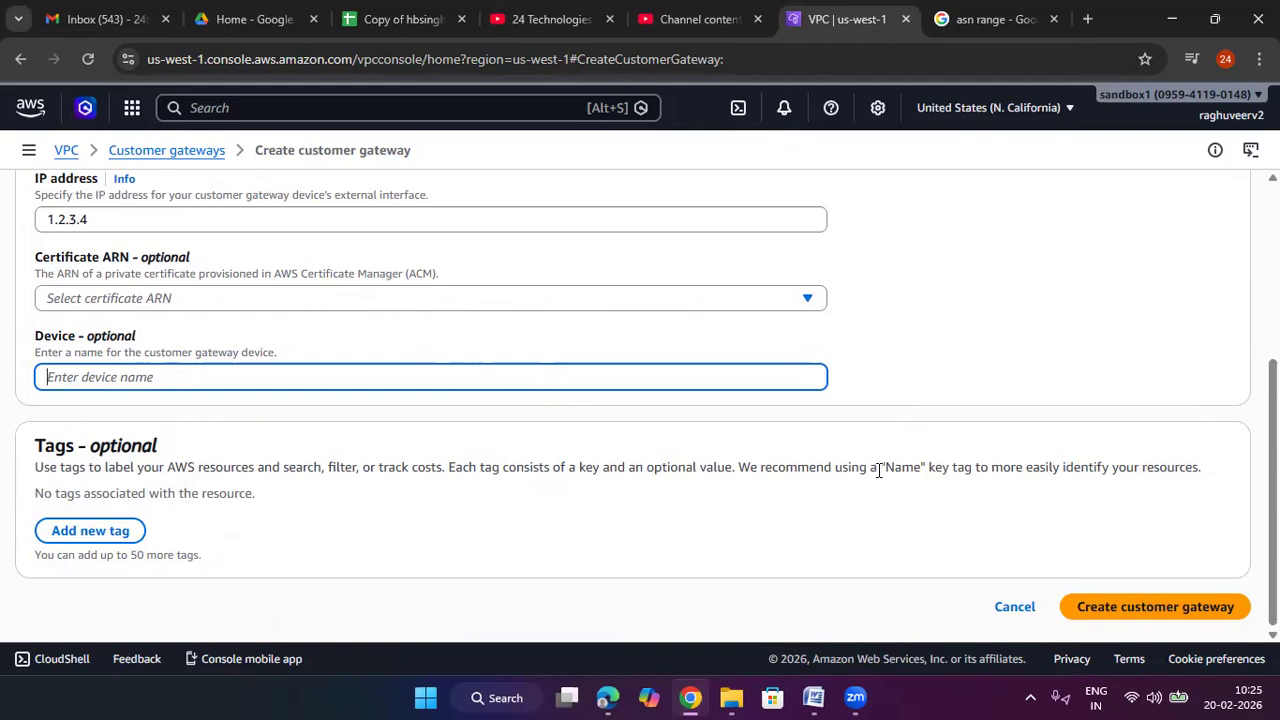
{"action": "scroll", "coordinate": [878, 470], "scroll_direction": "up", "scroll_amount": 3}
{"action": "scroll", "coordinate": [986, 494], "scroll_direction": "down", "scroll_amount": 3}
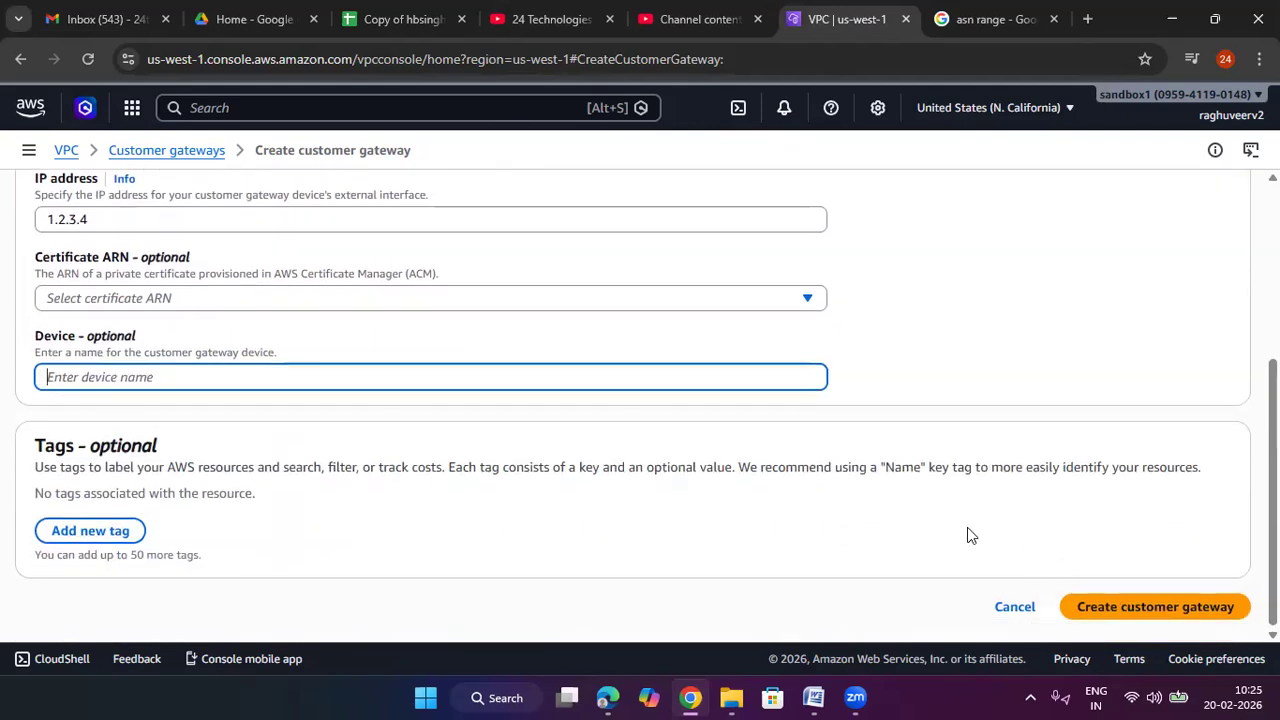
{"action": "double_click", "coordinate": [116, 216]}
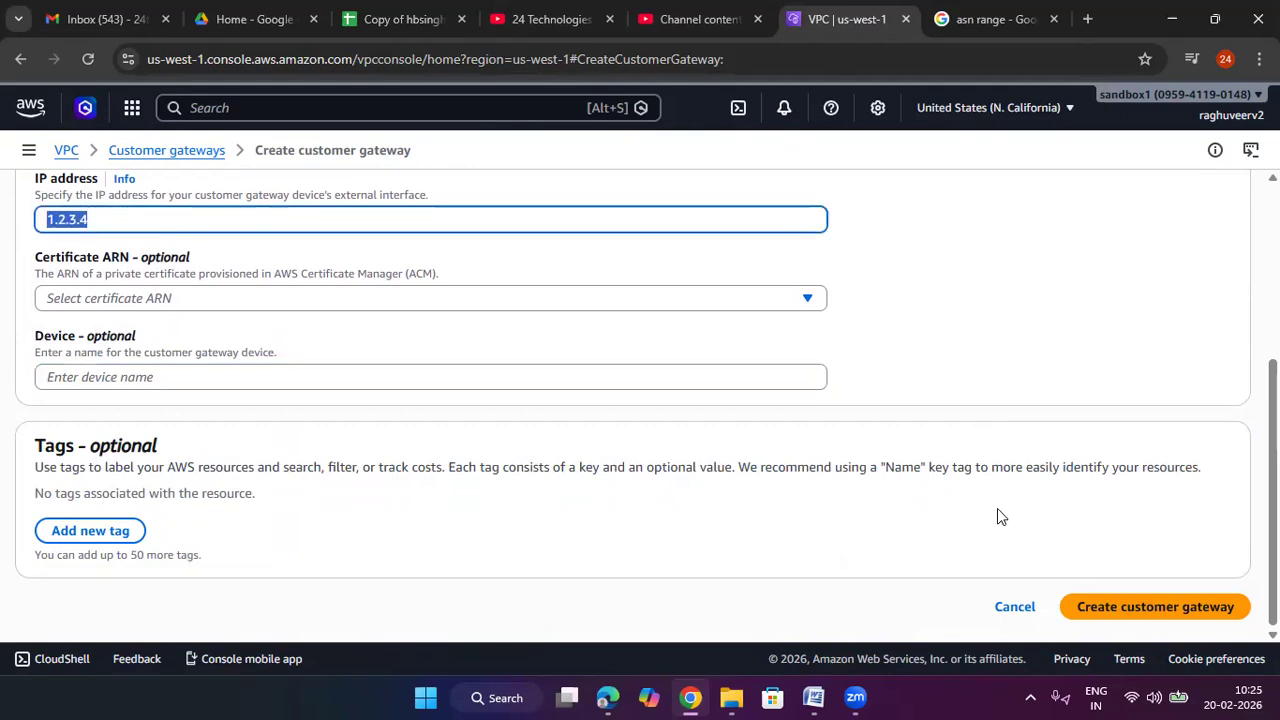
{"action": "scroll", "coordinate": [982, 518], "scroll_direction": "up", "scroll_amount": 3}
{"action": "scroll", "coordinate": [982, 518], "scroll_direction": "down", "scroll_amount": 3}
{"action": "scroll", "coordinate": [982, 518], "scroll_direction": "up", "scroll_amount": 3}
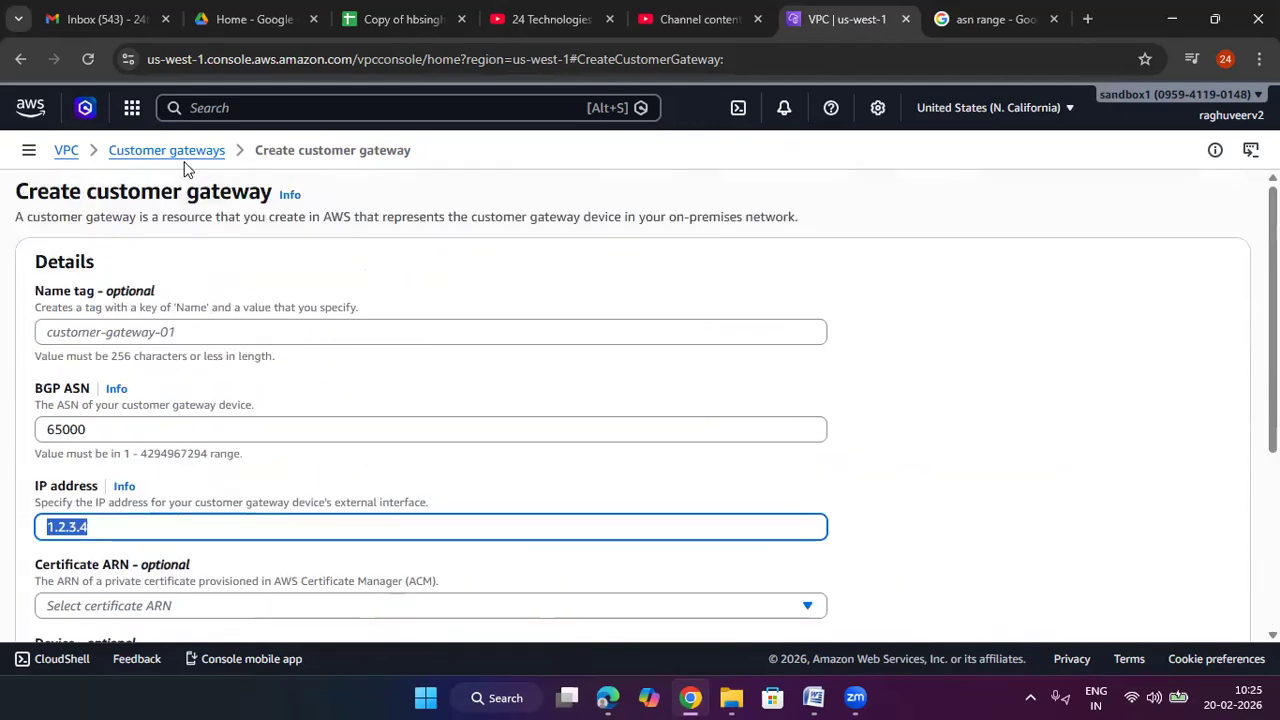
Leave the customer gateway form and open the form for creating a virtual private gateway
{"action": "left_click", "coordinate": [64, 152]}
{"action": "scroll", "coordinate": [172, 498], "scroll_direction": "down", "scroll_amount": 3}
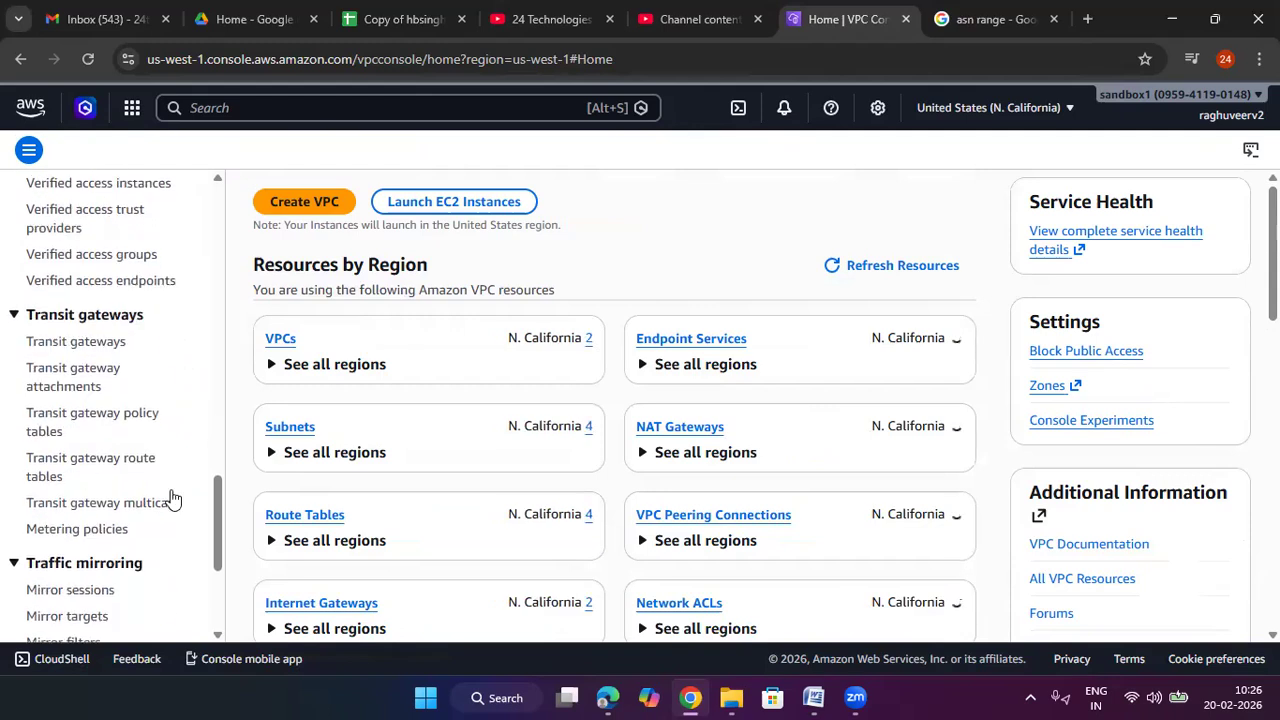
{"action": "scroll", "coordinate": [172, 498], "scroll_direction": "down", "scroll_amount": 3}
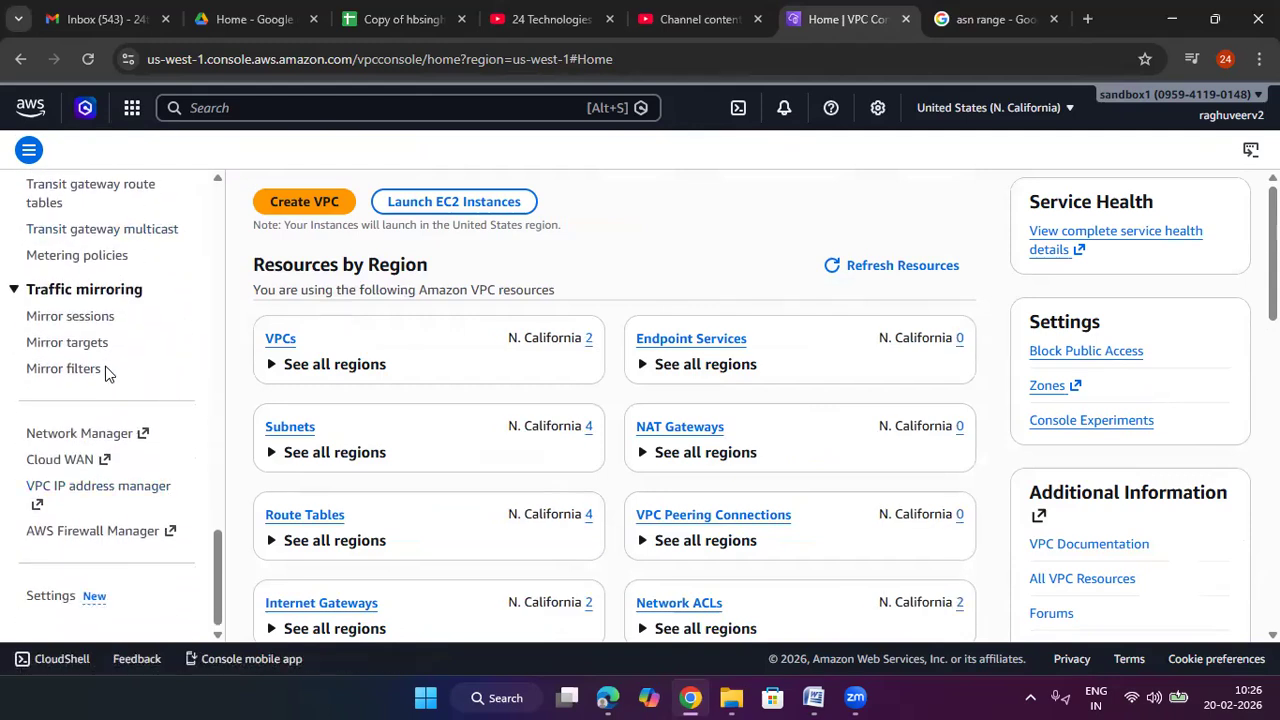
{"action": "scroll", "coordinate": [108, 371], "scroll_direction": "up", "scroll_amount": 5}
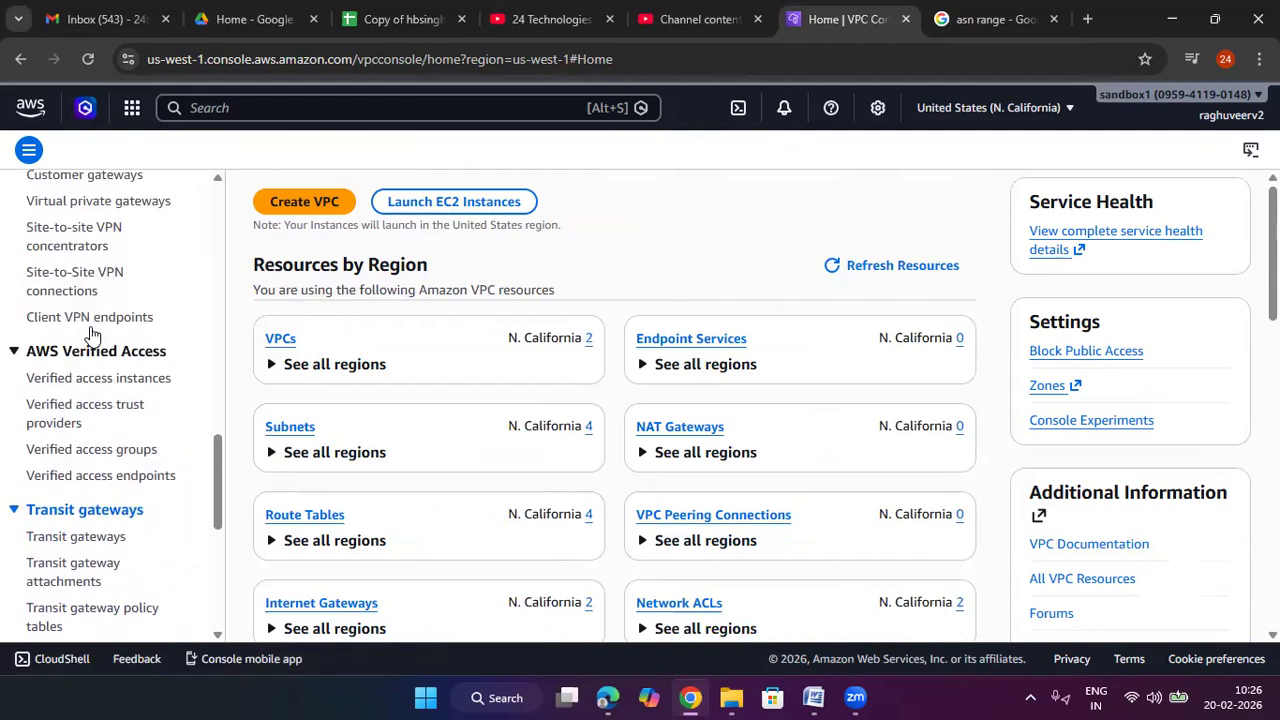
{"action": "scroll", "coordinate": [90, 414], "scroll_direction": "up", "scroll_amount": 2}
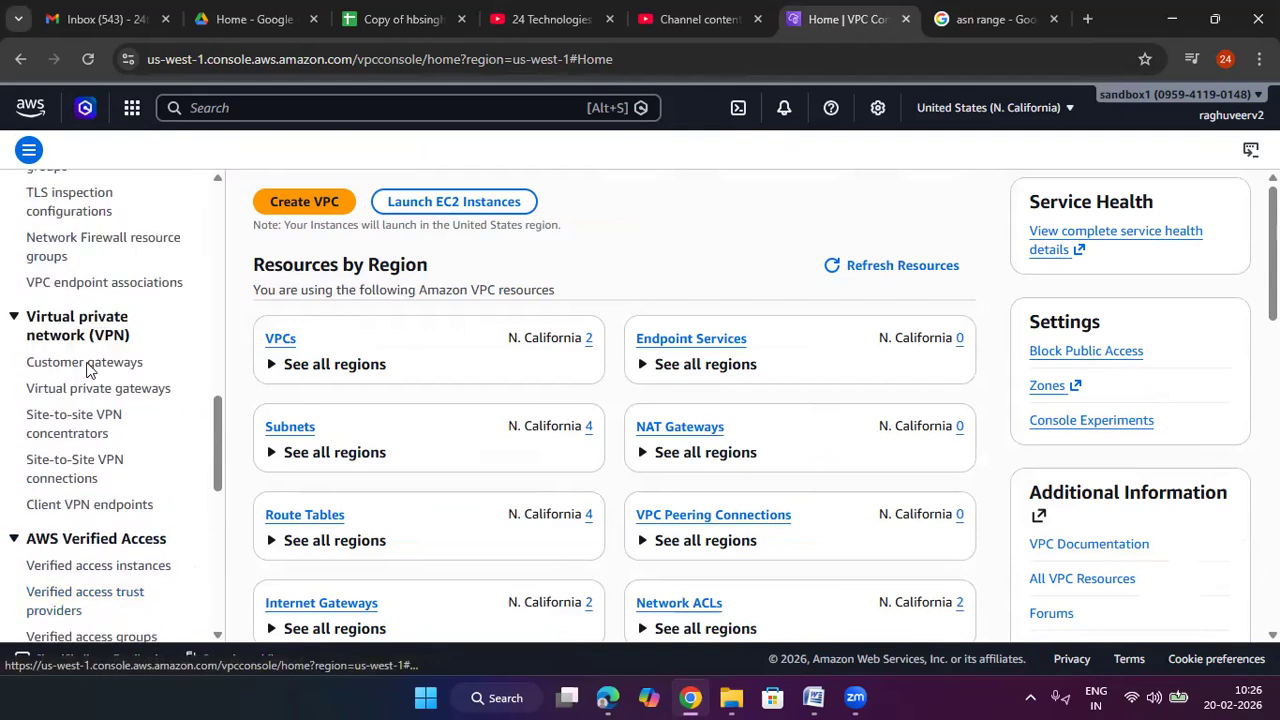
{"action": "left_click", "coordinate": [130, 390]}
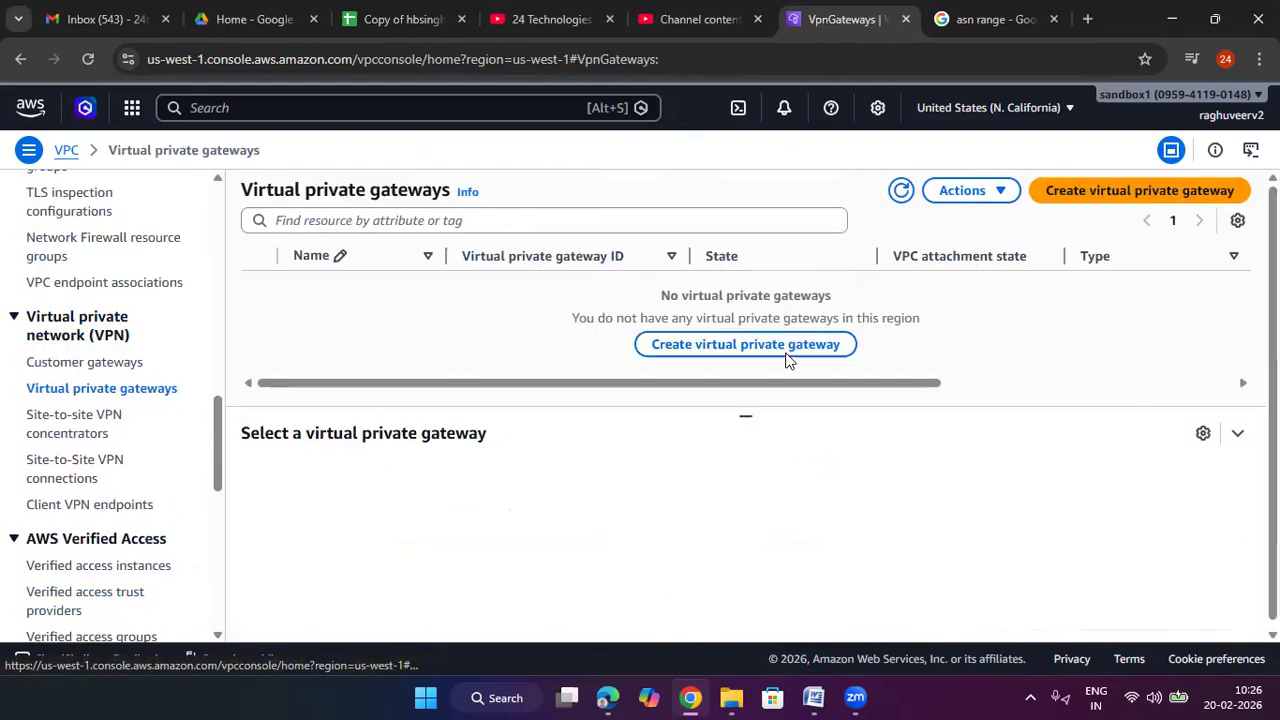
{"action": "left_click", "coordinate": [1172, 198]}
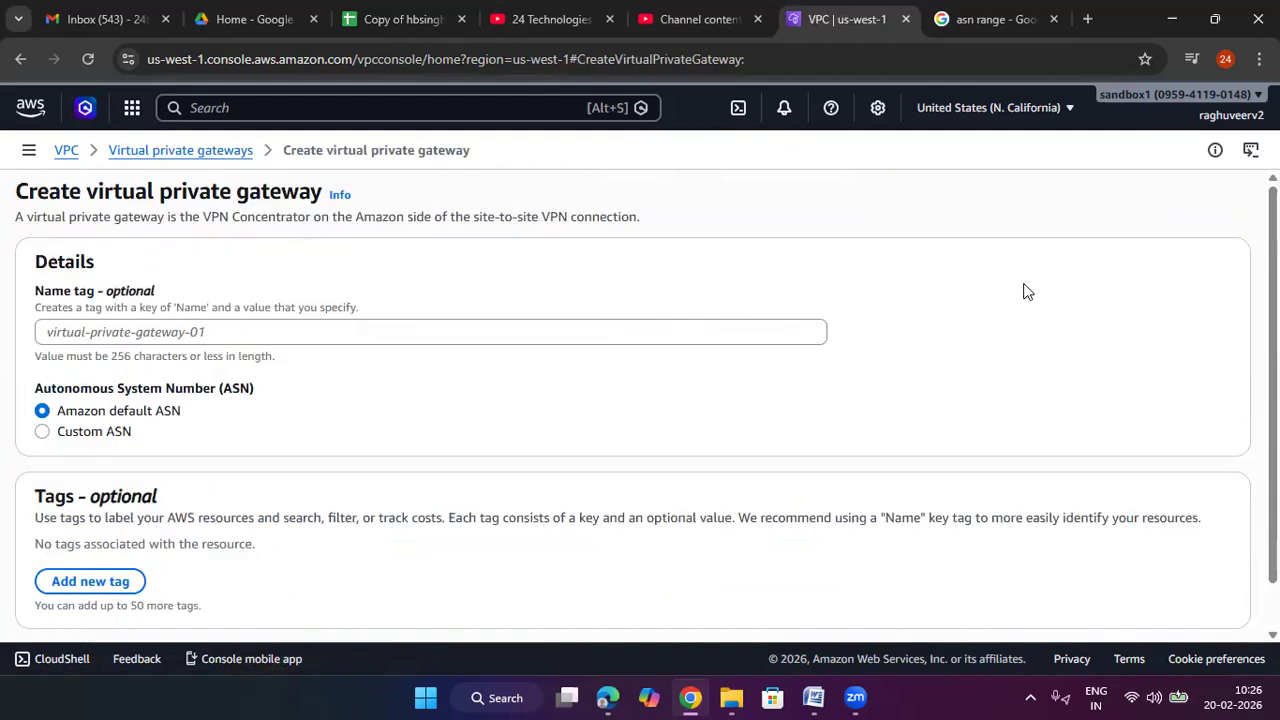
Examine the name tag field and the Amazon default ASN option of the virtual private gateway form
{"action": "left_click", "coordinate": [220, 338]}
{"action": "left_click", "coordinate": [1119, 405]}
{"action": "scroll", "coordinate": [1119, 405], "scroll_direction": "down", "scroll_amount": 1}
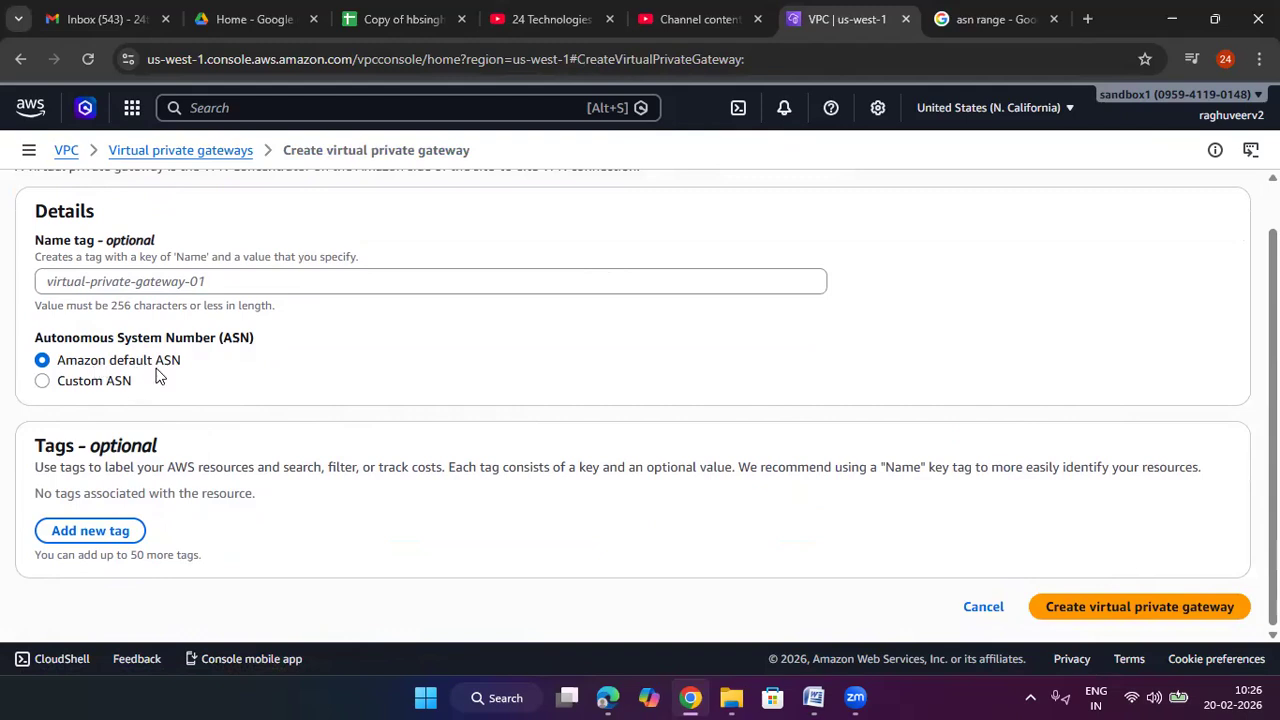
{"action": "left_click_drag", "start_coordinate": [201, 366], "coordinate": [58, 366]}
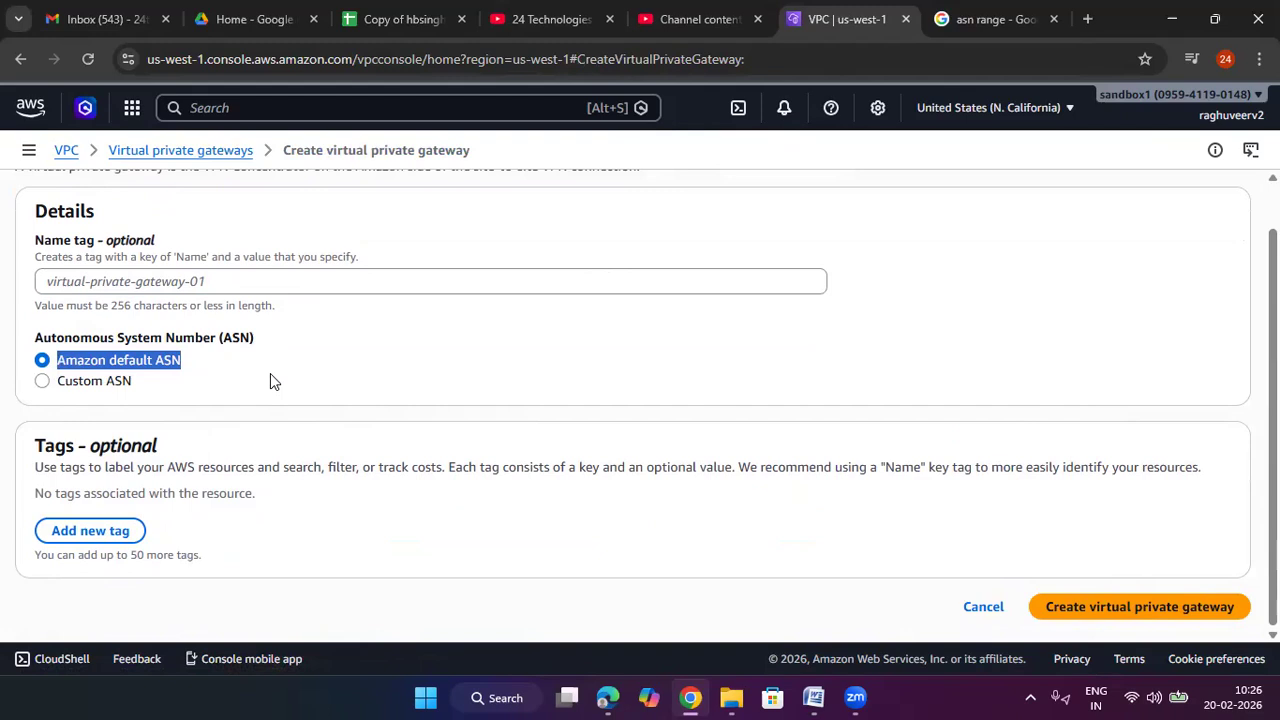
Examine the permitted value range under the Custom ASN option, and switch back to Amazon default ASN
{"action": "left_click", "coordinate": [82, 384]}
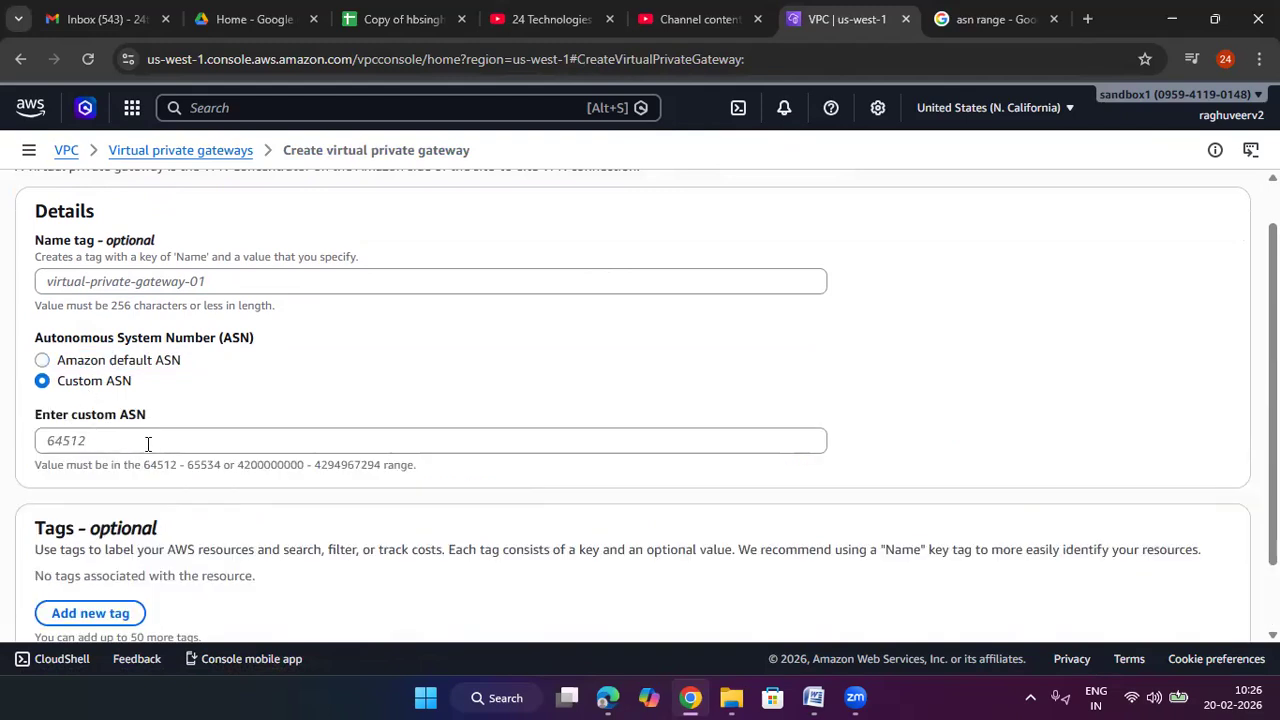
{"action": "left_click", "coordinate": [91, 449]}
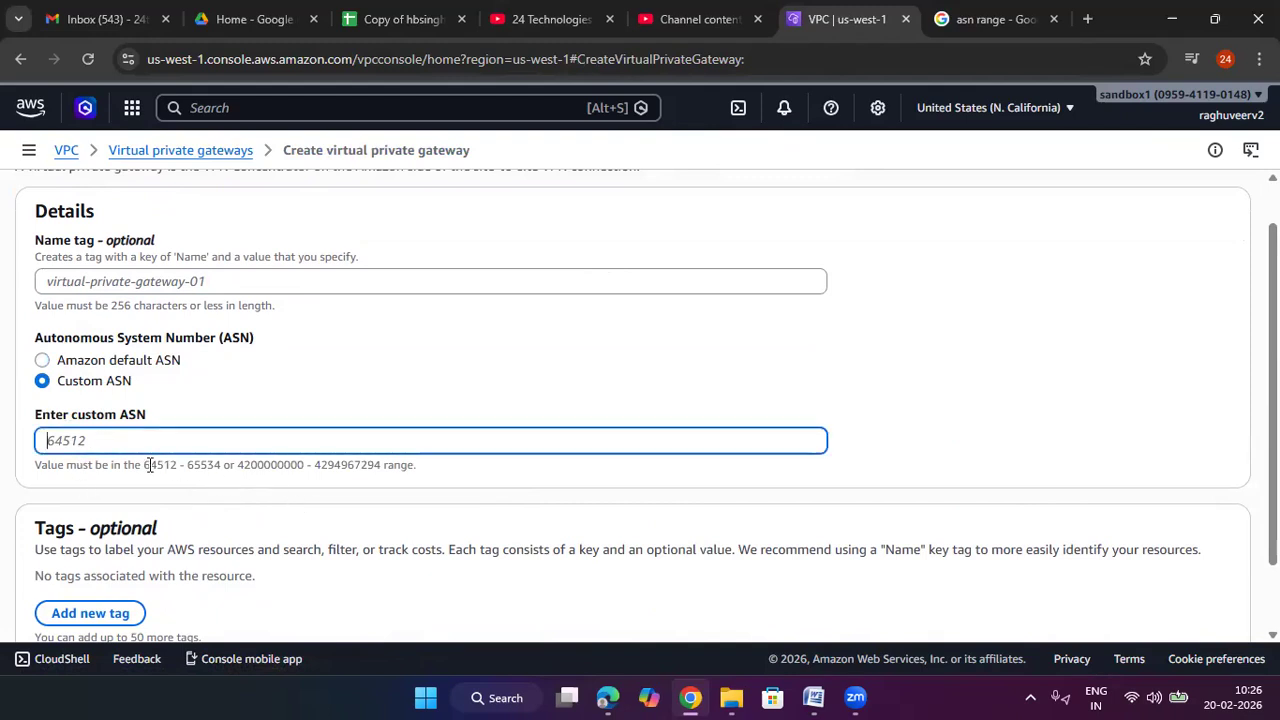
{"action": "double_click", "coordinate": [203, 465]}
{"action": "left_click_drag", "start_coordinate": [264, 470], "coordinate": [303, 468]}
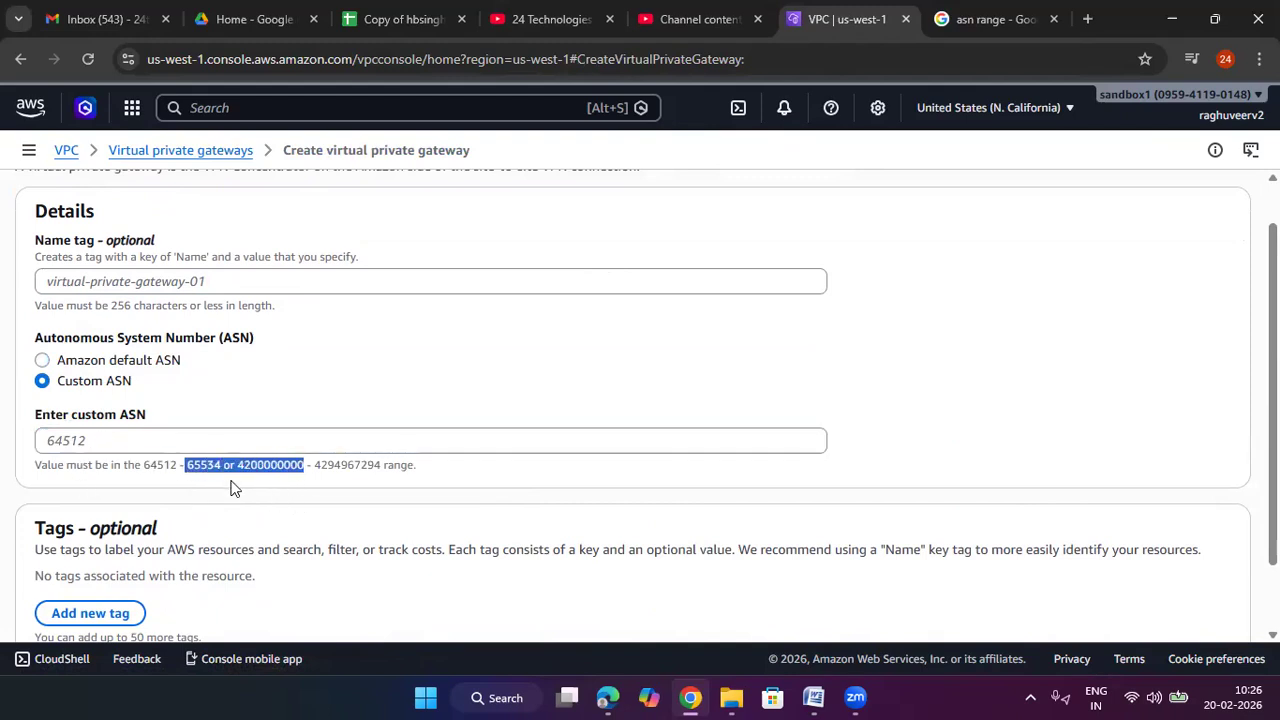
{"action": "left_click", "coordinate": [124, 448]}
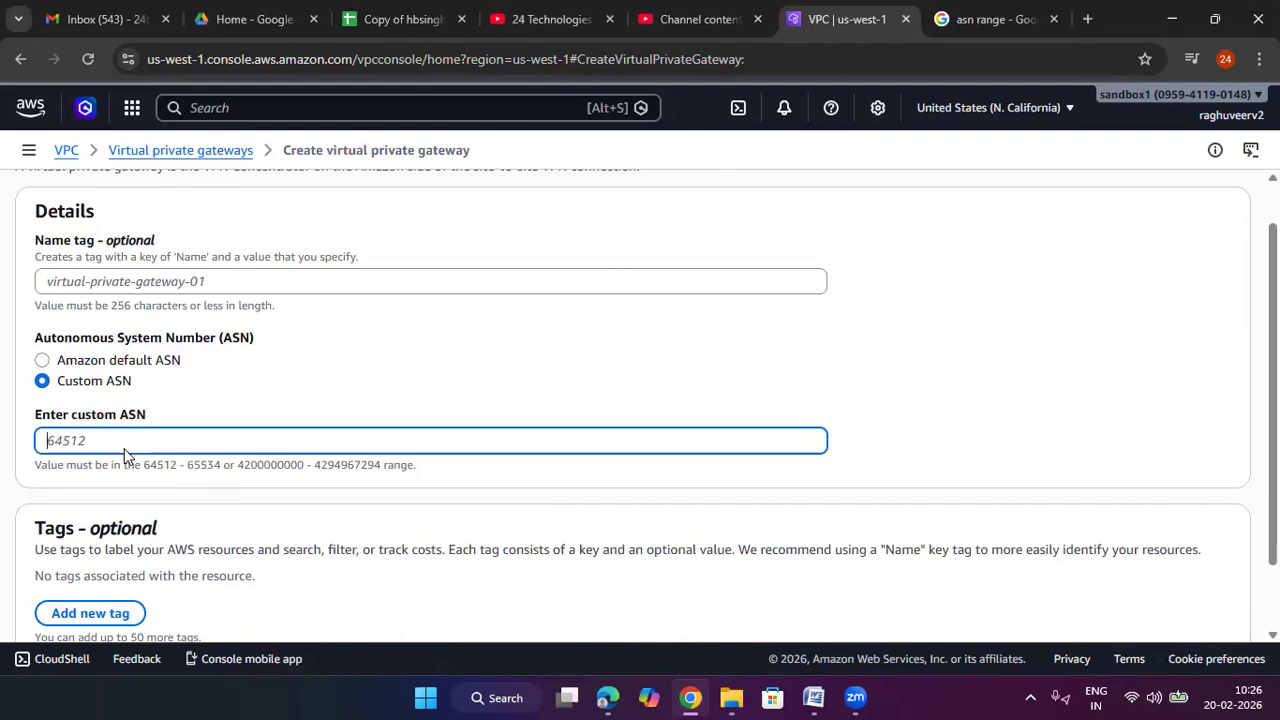
{"action": "left_click", "coordinate": [100, 361]}
Search Google for "Amazon default ASN" in the existing search tab and expand the answer about the default ASN for AWS
{"action": "left_click_drag", "start_coordinate": [182, 361], "coordinate": [57, 363]}
{"action": "key", "text": "ctrl+c"}
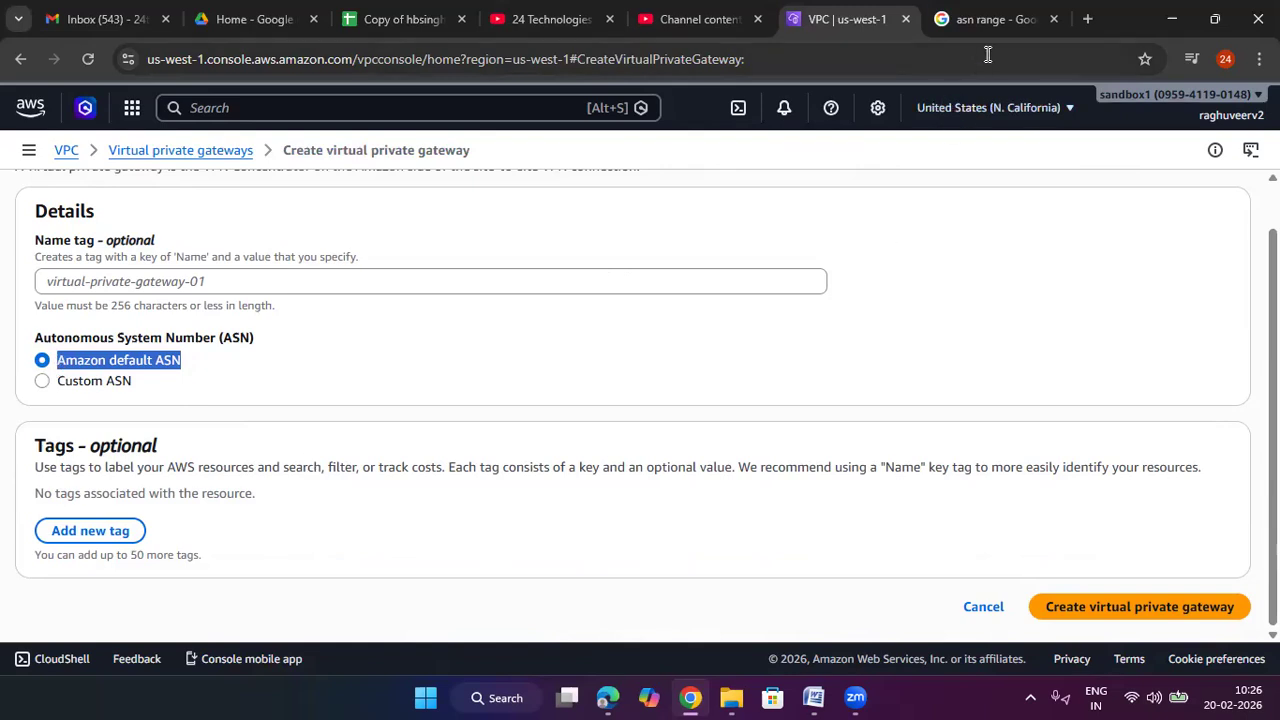
{"action": "left_click", "coordinate": [945, 22]}
{"action": "left_click_drag", "start_coordinate": [615, 127], "coordinate": [146, 133]}
{"action": "key", "text": "ctrl+v"}
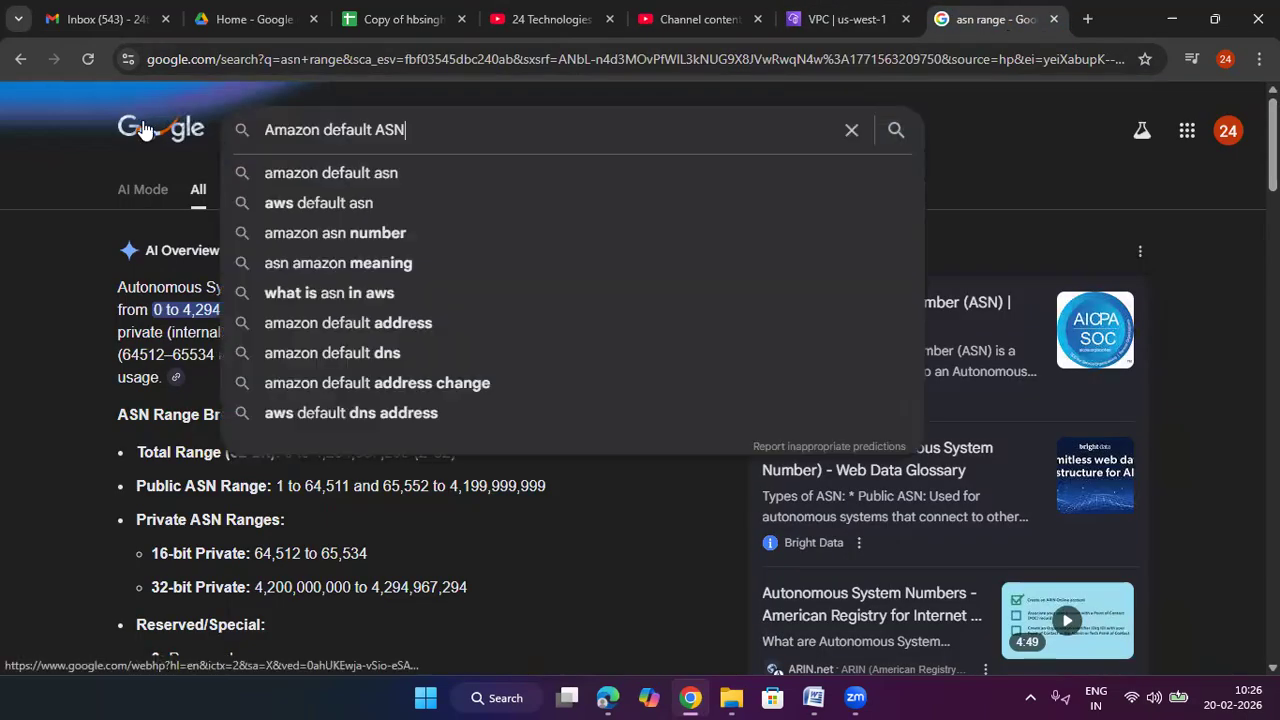
{"action": "key", "text": "Return"}
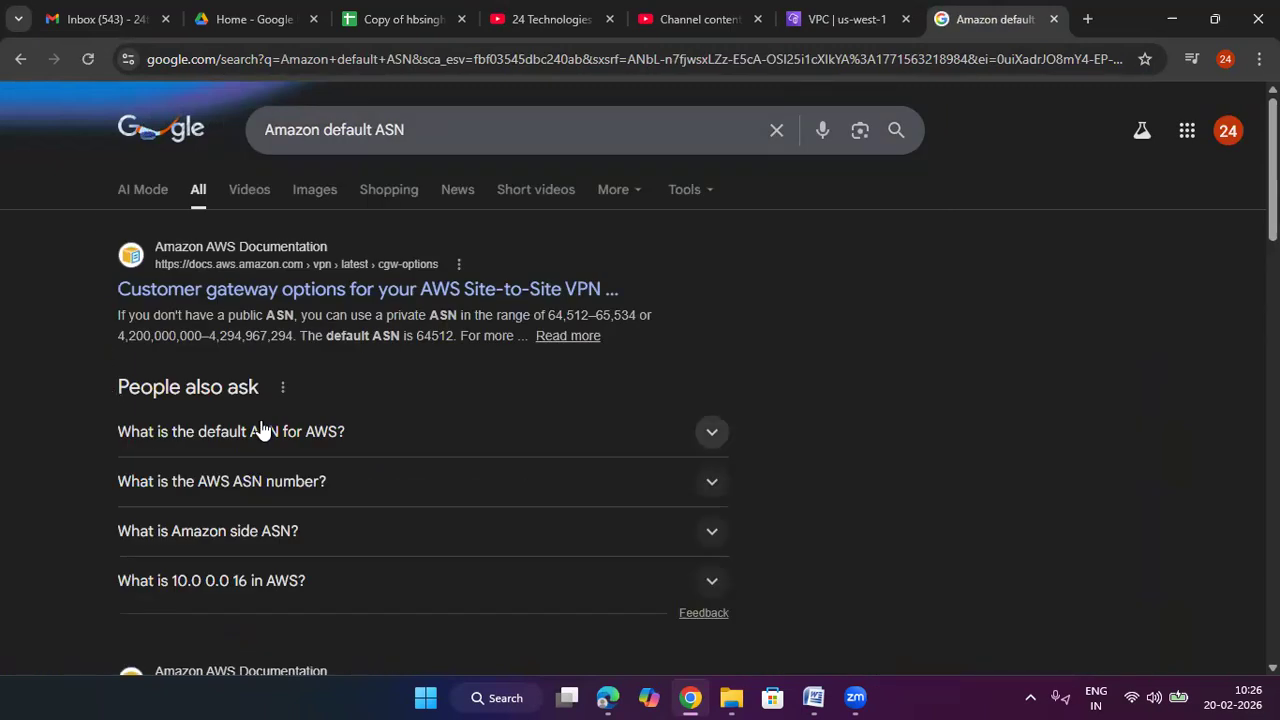
{"action": "left_click", "coordinate": [264, 431]}
{"action": "scroll", "coordinate": [305, 405], "scroll_direction": "down", "scroll_amount": 1}
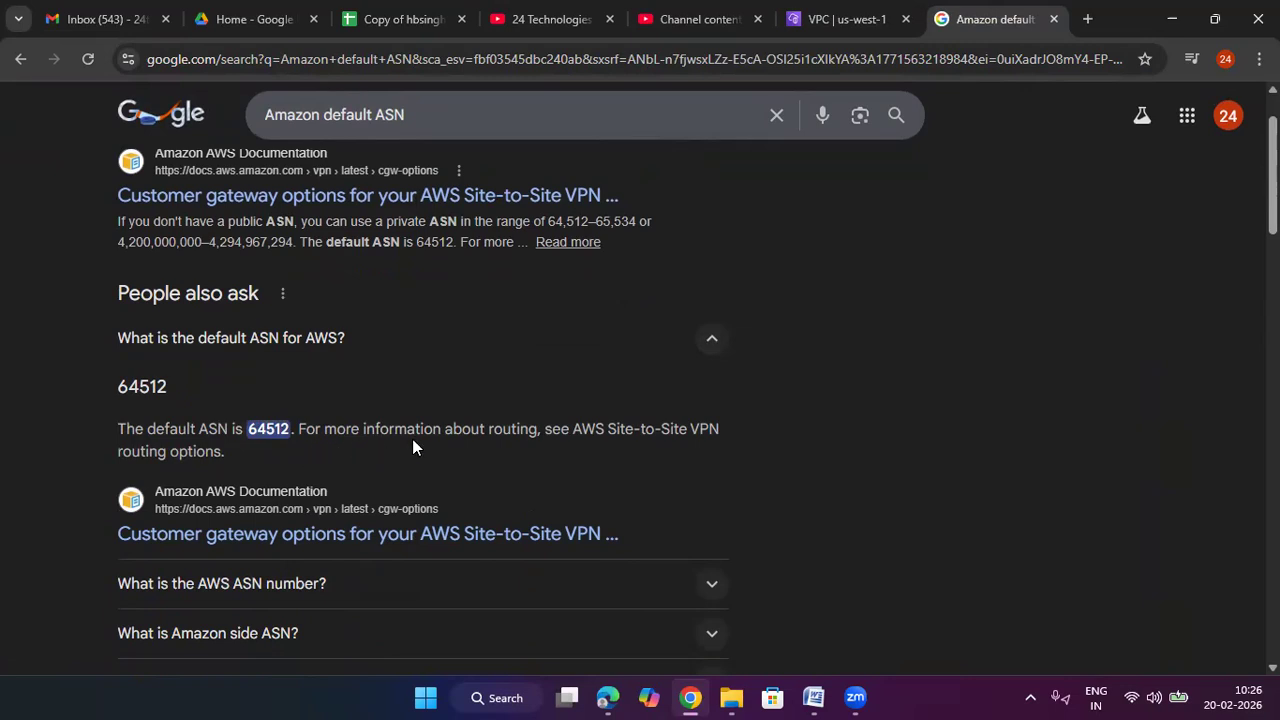
Return to the virtual private gateway form and review its name tag, ASN and tags sections
{"action": "left_click", "coordinate": [847, 18]}
{"action": "left_click", "coordinate": [432, 378]}
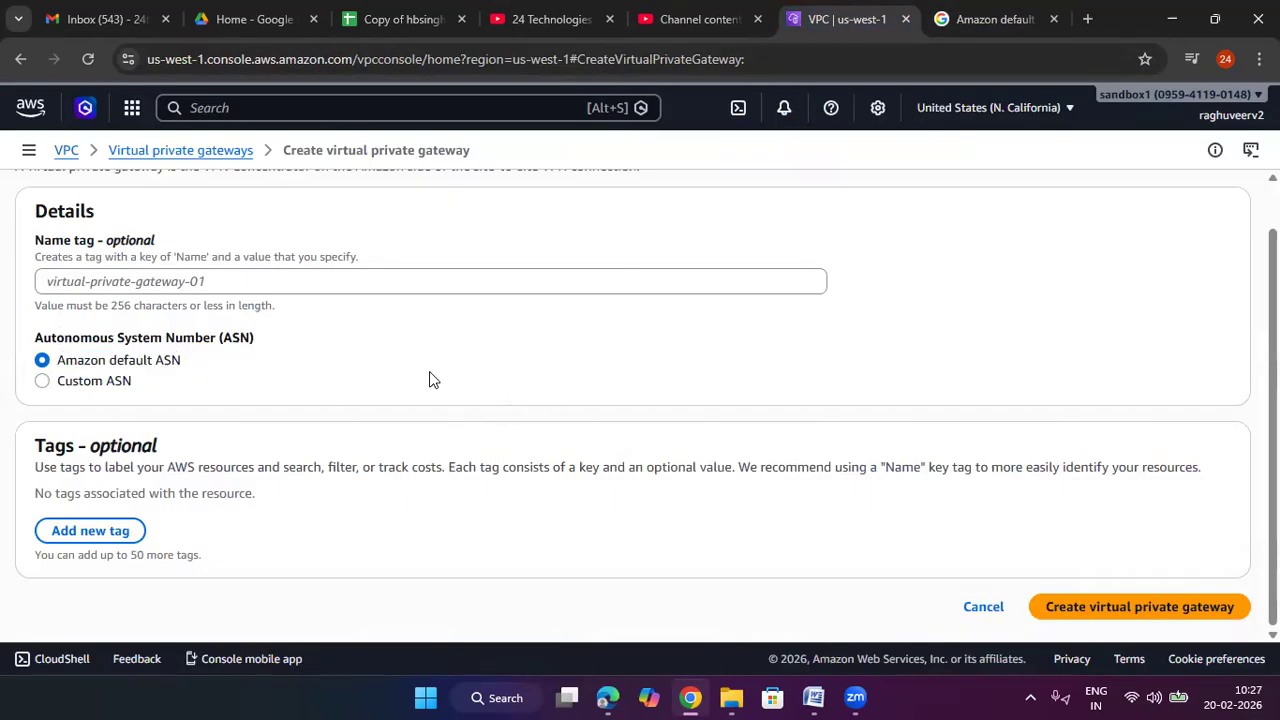
{"action": "scroll", "coordinate": [431, 378], "scroll_direction": "up", "scroll_amount": 1}
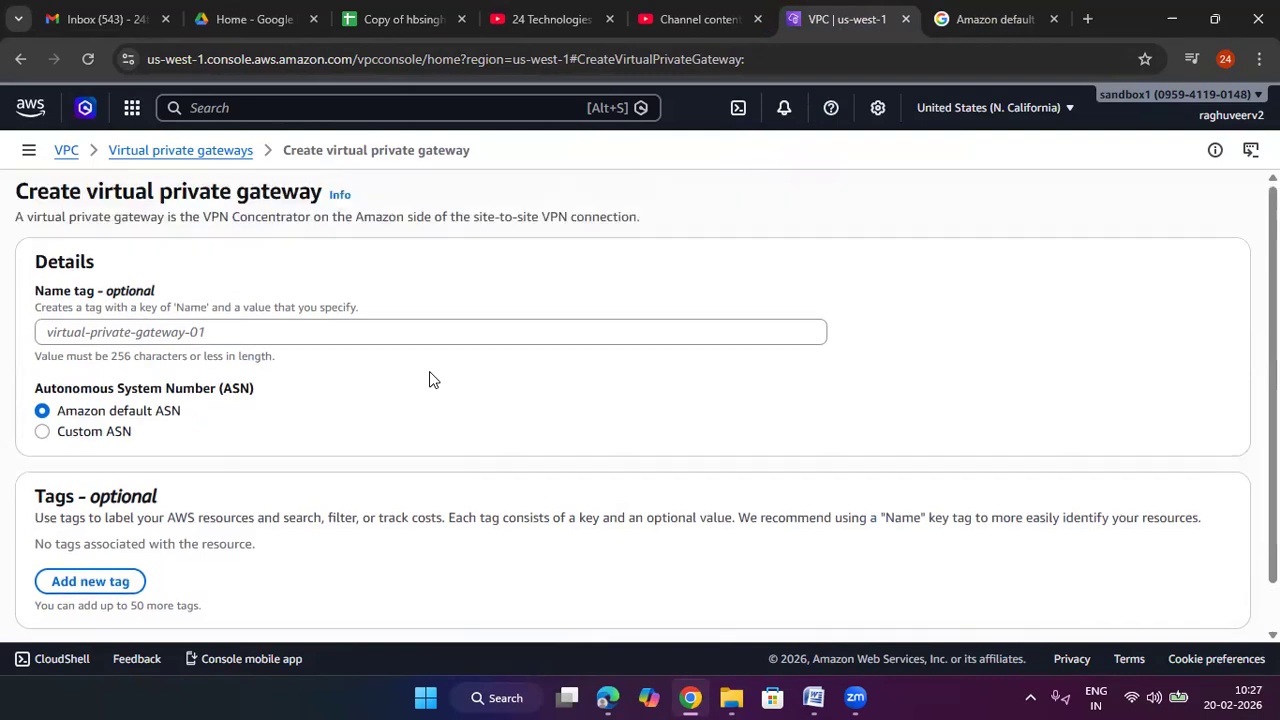
{"action": "scroll", "coordinate": [363, 500], "scroll_direction": "down", "scroll_amount": 1}
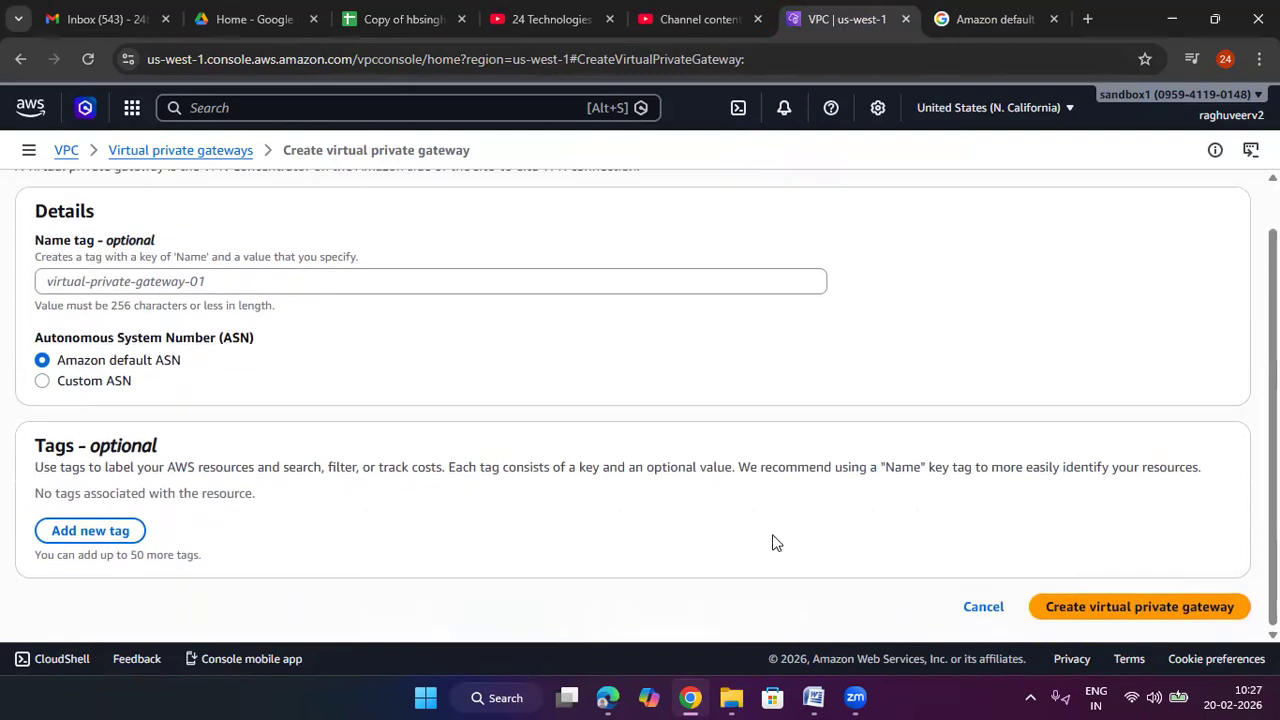
{"action": "scroll", "coordinate": [463, 526], "scroll_direction": "up", "scroll_amount": 1}
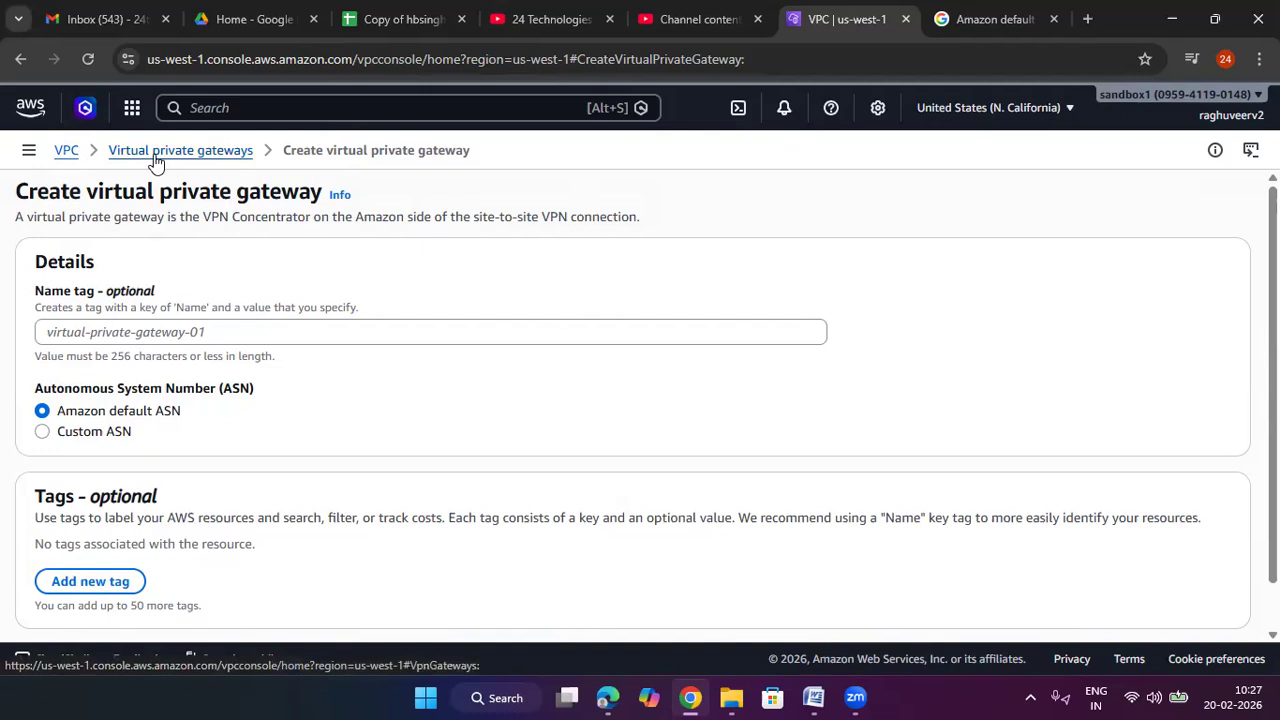
Leave the virtual private gateway form for the VPC dashboard and open the Site-to-site VPN concentrators list
{"action": "left_click", "coordinate": [68, 152]}
{"action": "scroll", "coordinate": [140, 455], "scroll_direction": "down", "scroll_amount": 4}
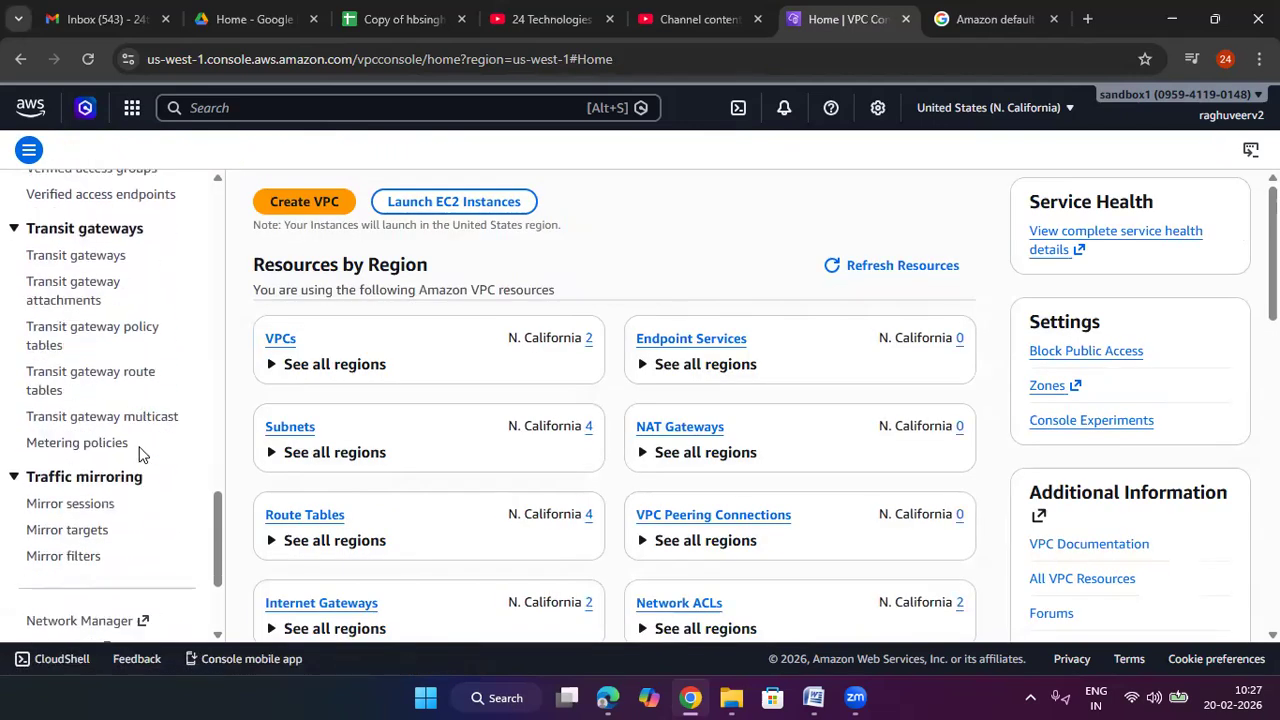
{"action": "scroll", "coordinate": [140, 454], "scroll_direction": "down", "scroll_amount": 2}
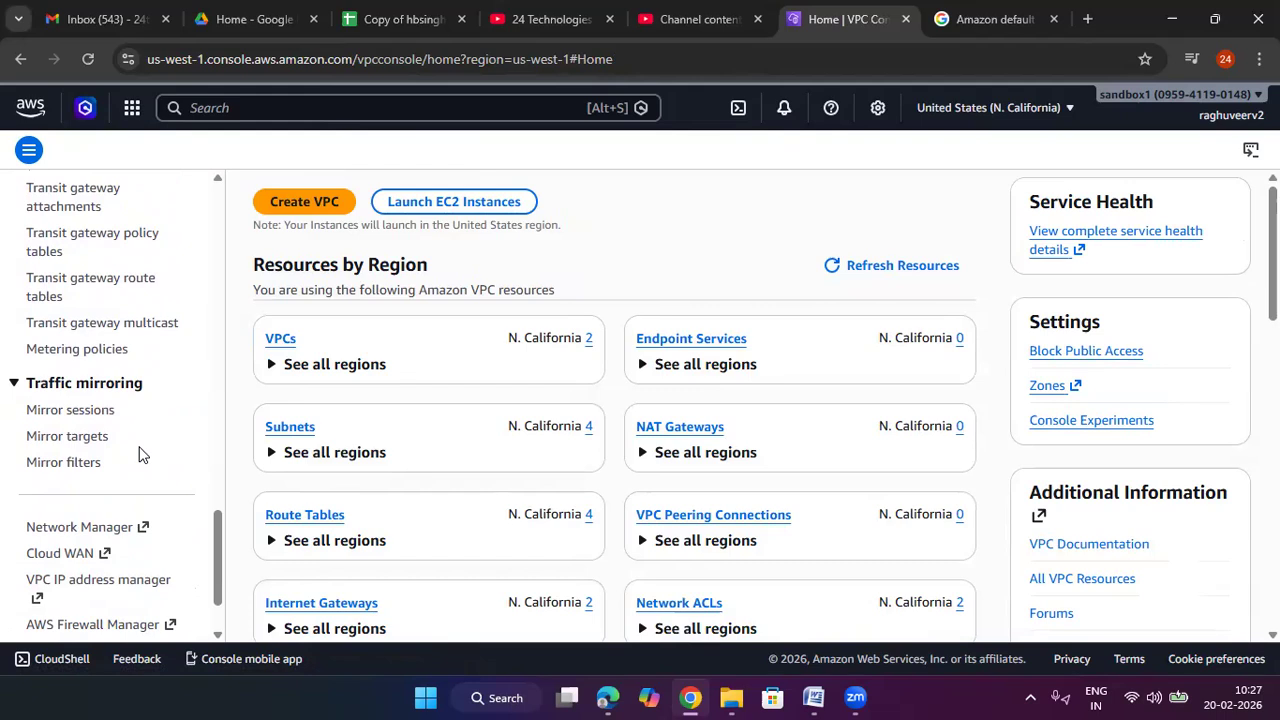
{"action": "scroll", "coordinate": [140, 454], "scroll_direction": "down", "scroll_amount": 2}
{"action": "scroll", "coordinate": [140, 454], "scroll_direction": "up", "scroll_amount": 8}
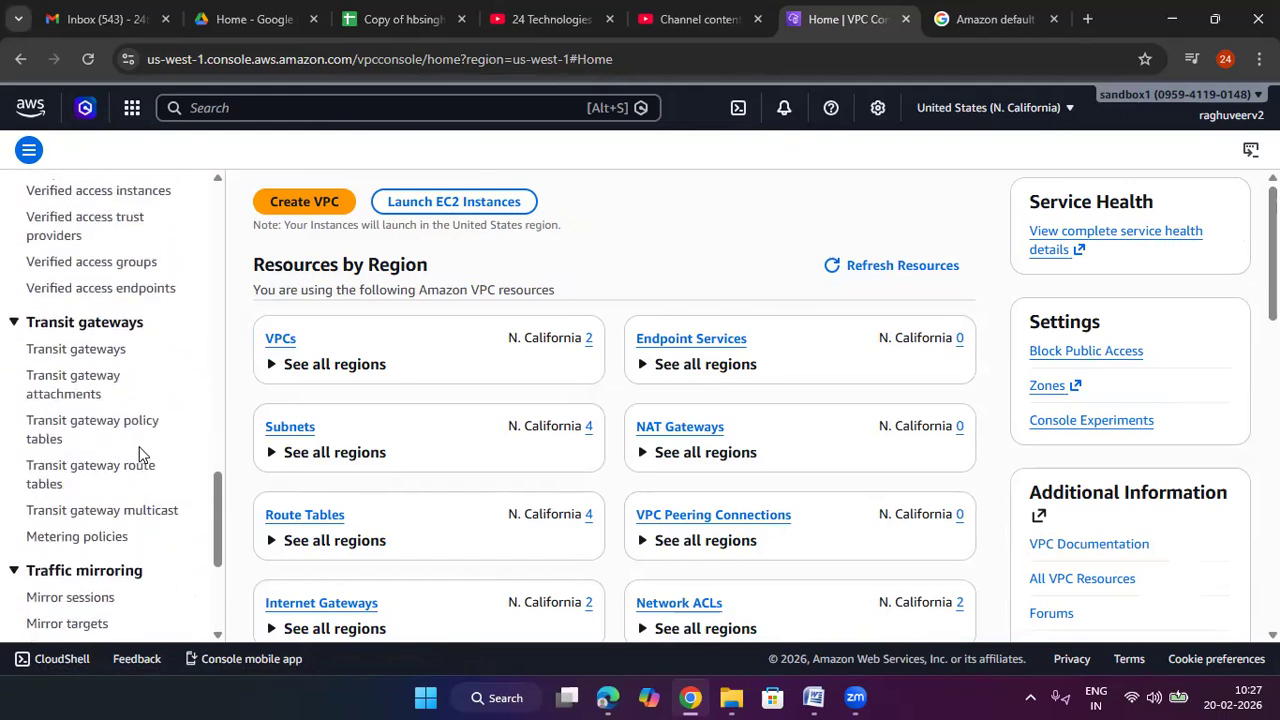
{"action": "scroll", "coordinate": [140, 454], "scroll_direction": "up", "scroll_amount": 2}
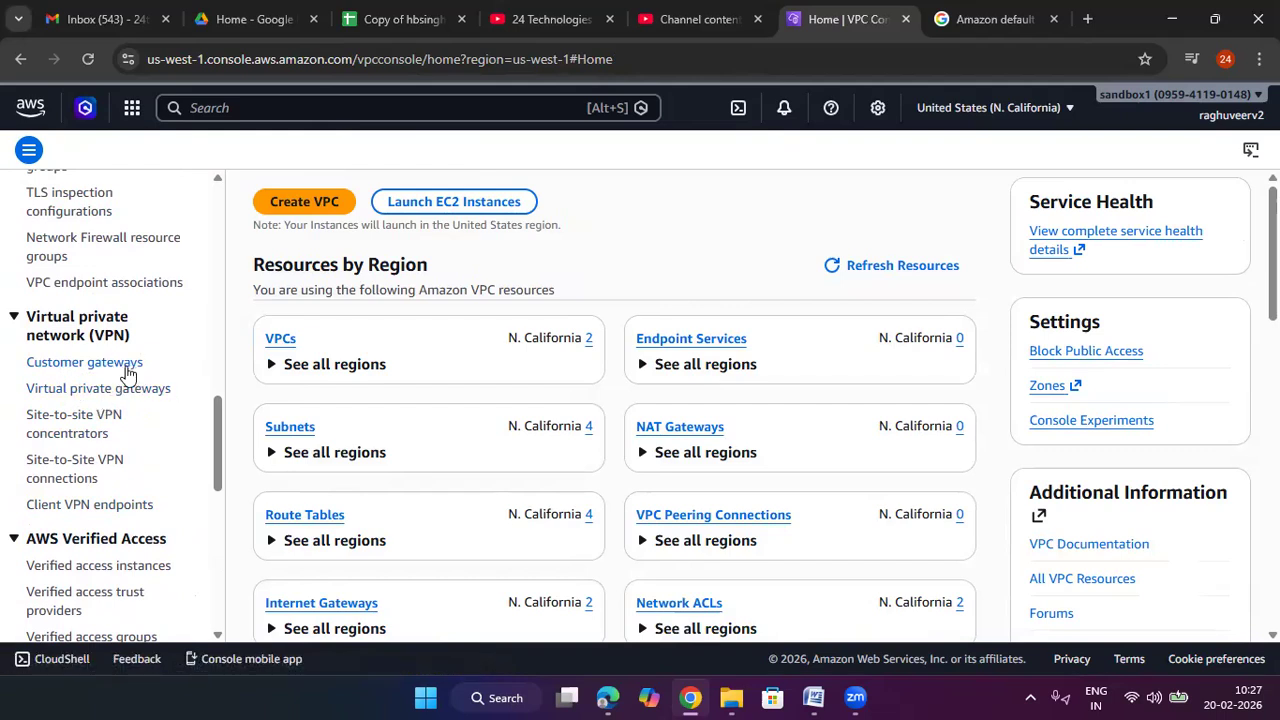
{"action": "left_click", "coordinate": [85, 424]}
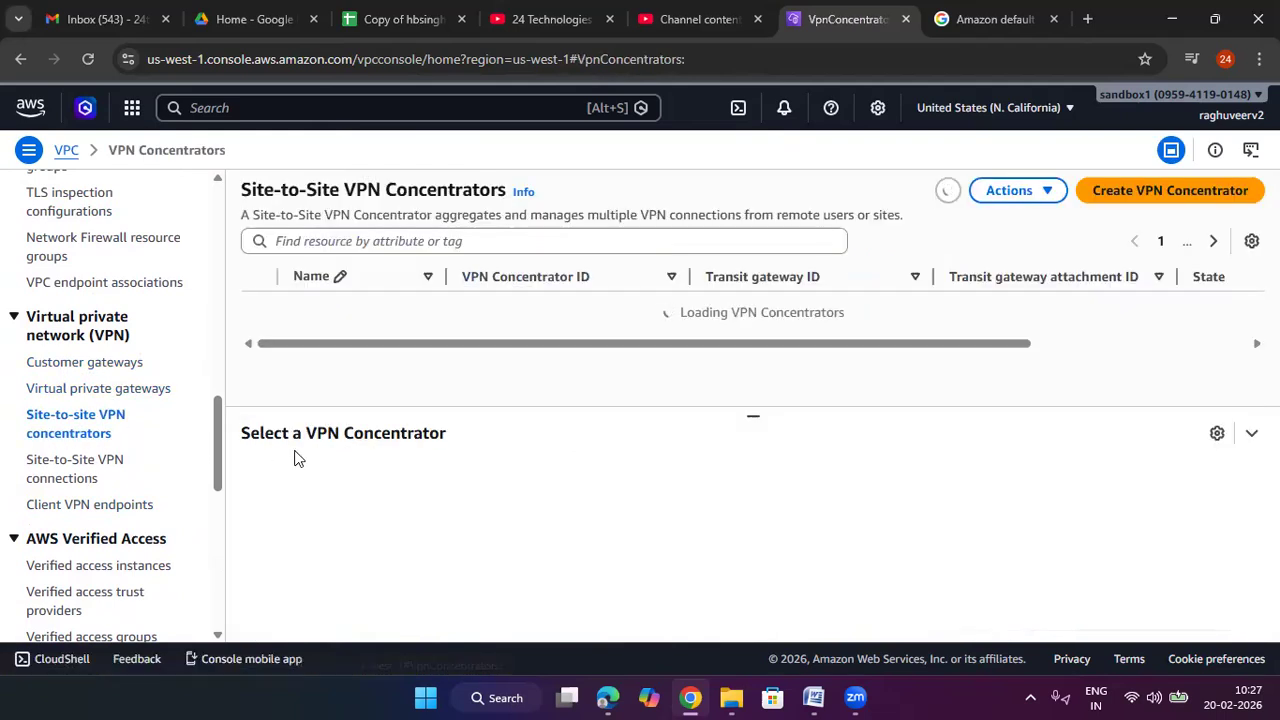
Open the form for creating a Site-to-Site VPN Concentrator and review its name tag and transit gateway fields
{"action": "left_click", "coordinate": [1198, 200]}
{"action": "left_click", "coordinate": [193, 331]}
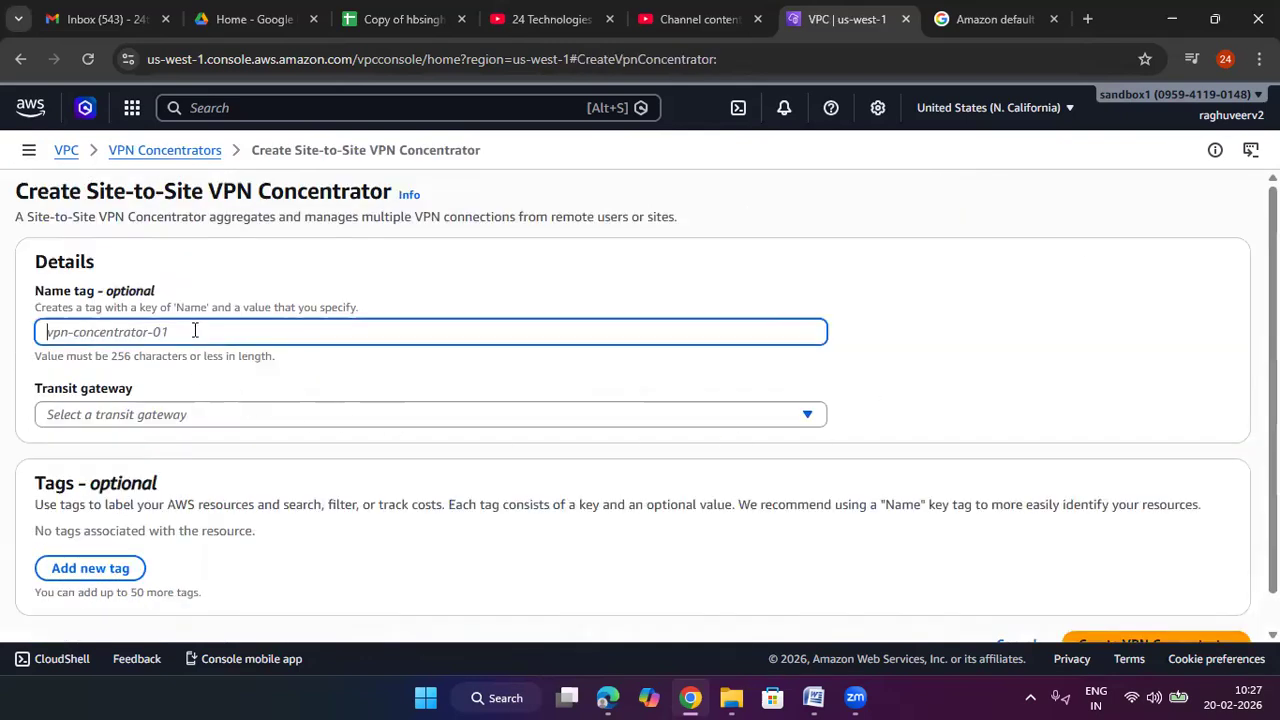
{"action": "left_click", "coordinate": [197, 416]}
{"action": "scroll", "coordinate": [1077, 355], "scroll_direction": "down", "scroll_amount": 1}
{"action": "left_click", "coordinate": [297, 320]}
{"action": "left_click", "coordinate": [280, 296]}
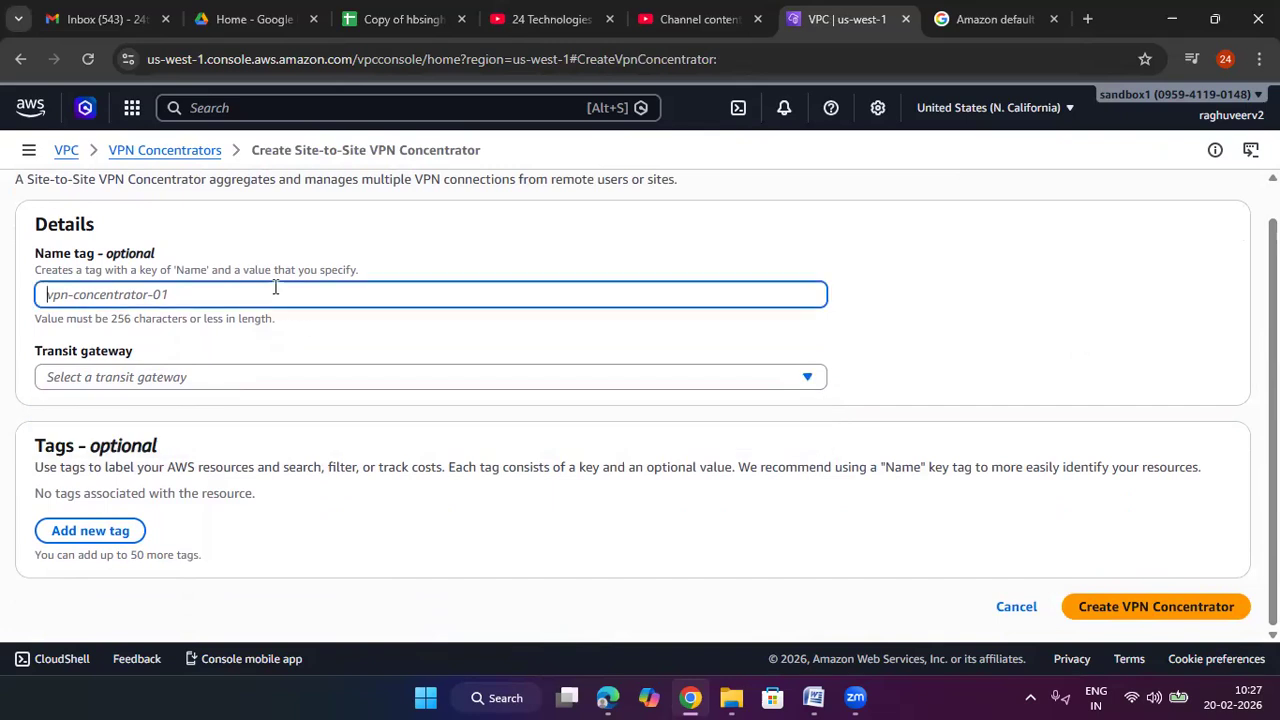
Leave the concentrator form and open the creation form for a Site-to-Site VPN connection
{"action": "left_click", "coordinate": [174, 158]}
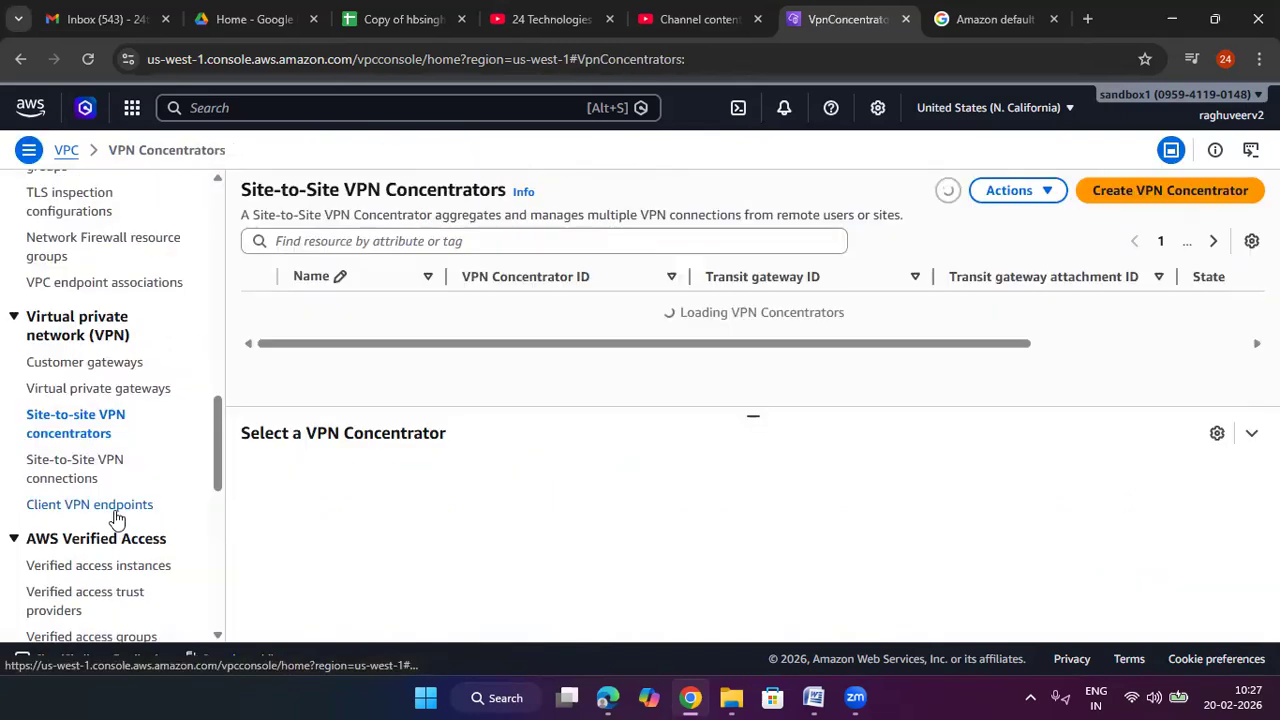
{"action": "left_click", "coordinate": [73, 468]}
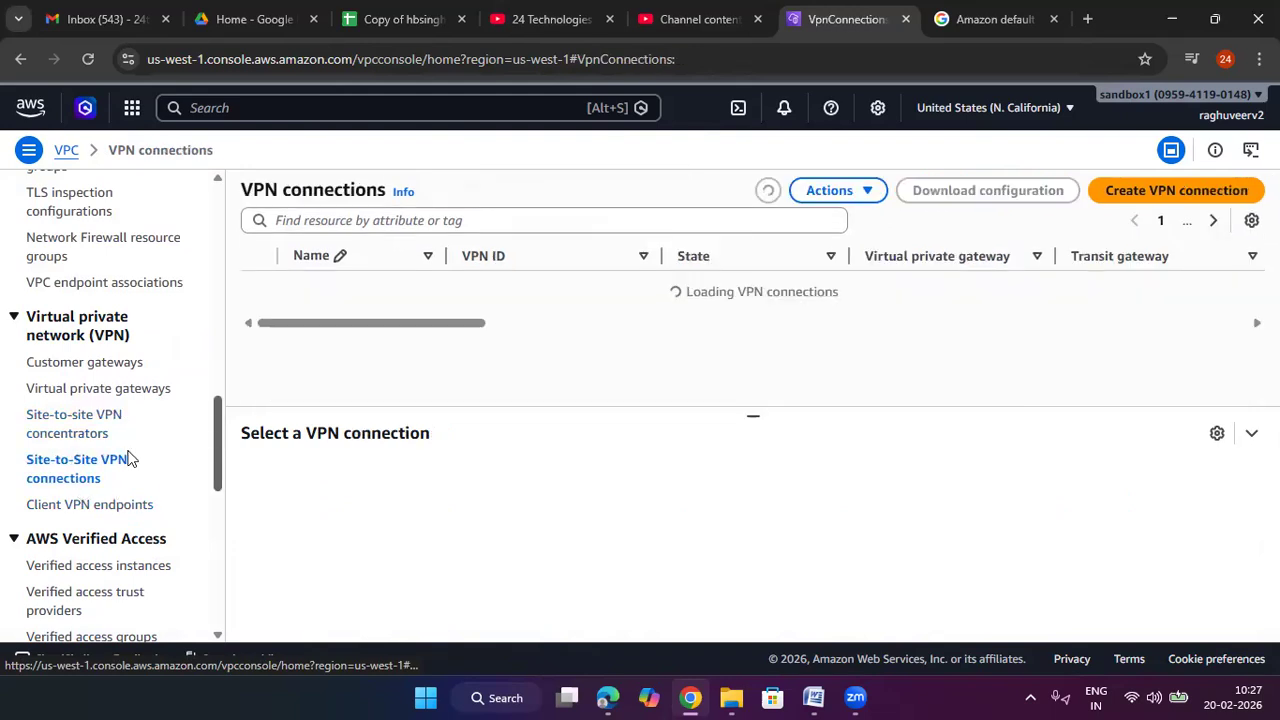
{"action": "left_click", "coordinate": [1140, 200]}
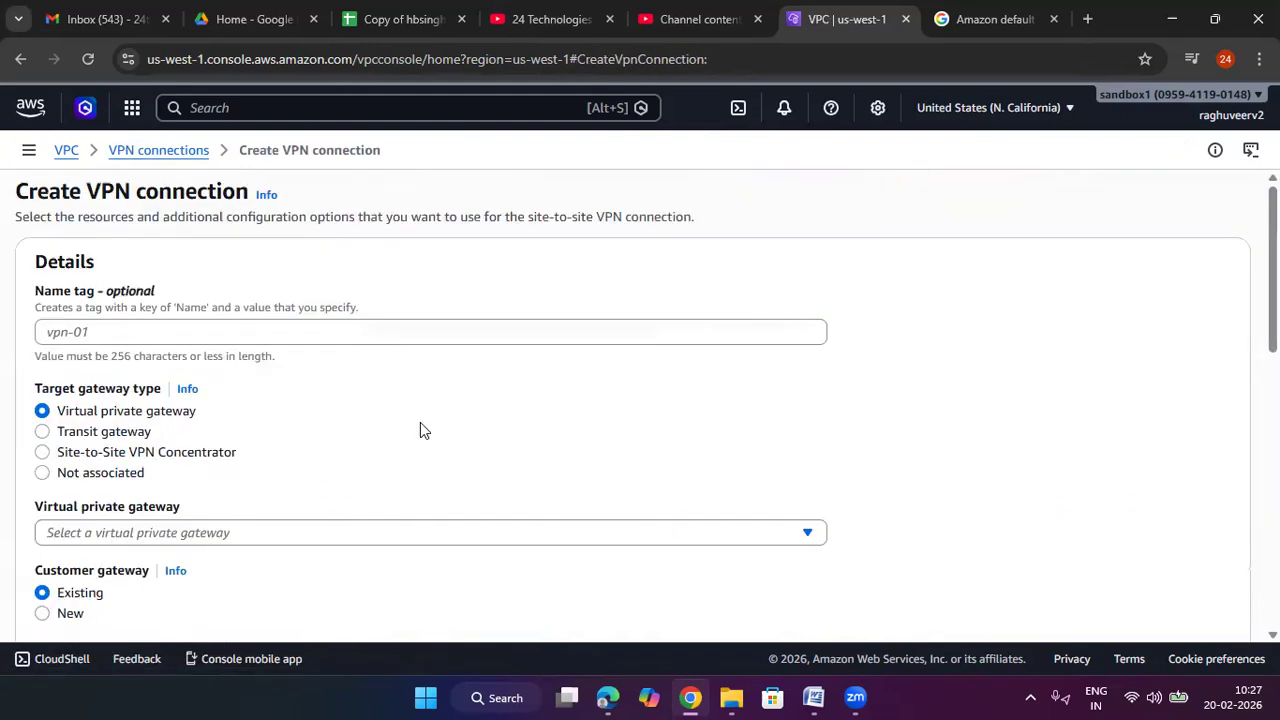
Look over the VPN connection form and examine its optional name tag field
{"action": "scroll", "coordinate": [420, 430], "scroll_direction": "down", "scroll_amount": 2}
{"action": "scroll", "coordinate": [420, 430], "scroll_direction": "up", "scroll_amount": 2}
{"action": "left_click_drag", "start_coordinate": [97, 292], "coordinate": [38, 295]}
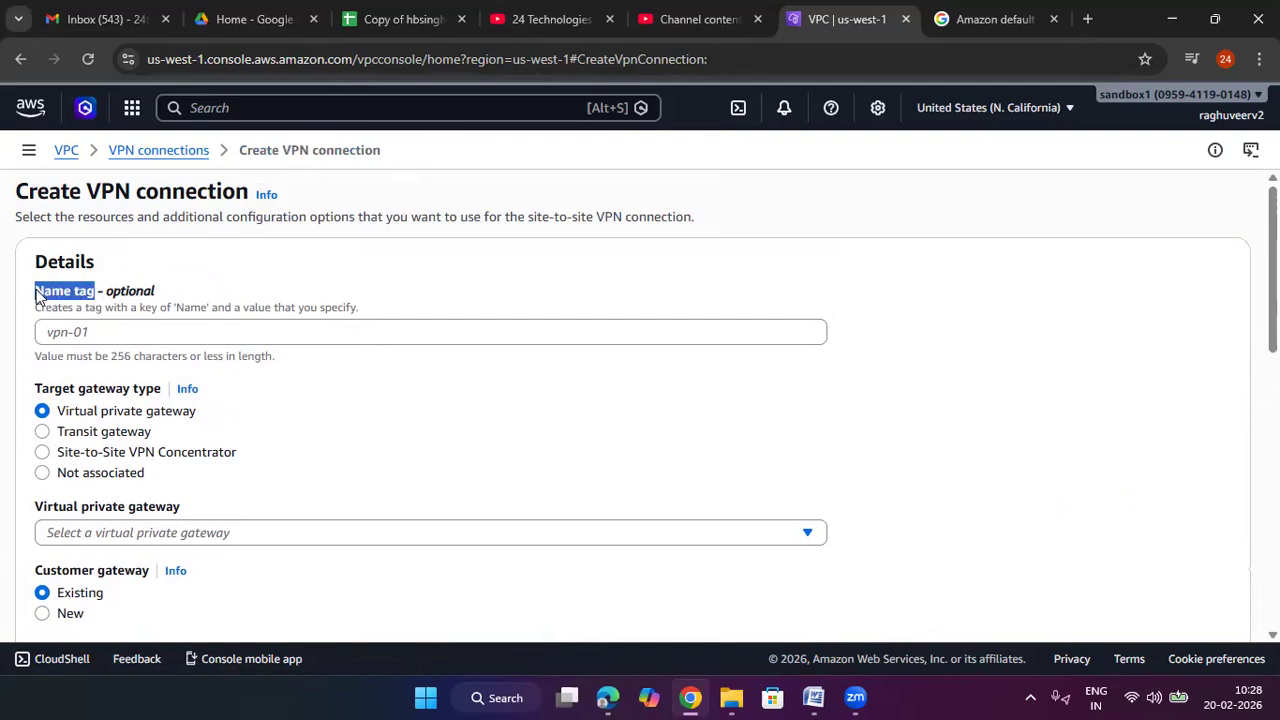
{"action": "left_click", "coordinate": [152, 342]}
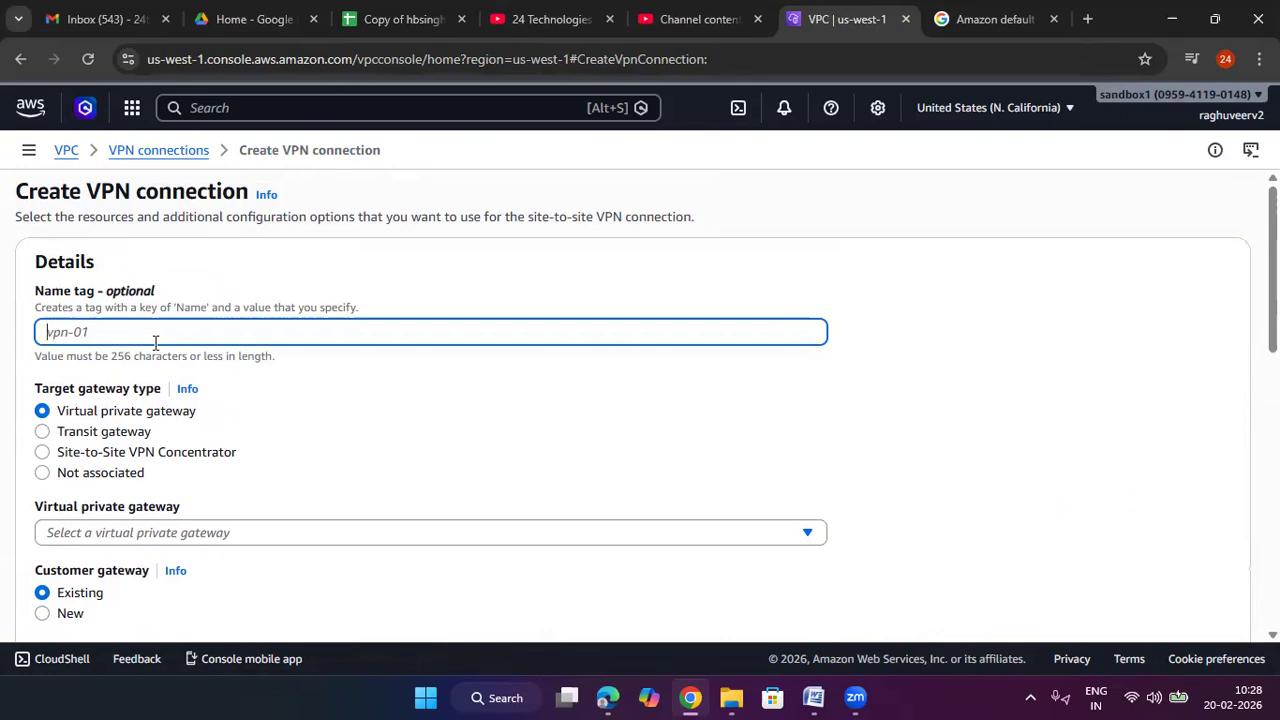
{"action": "left_click", "coordinate": [575, 427]}
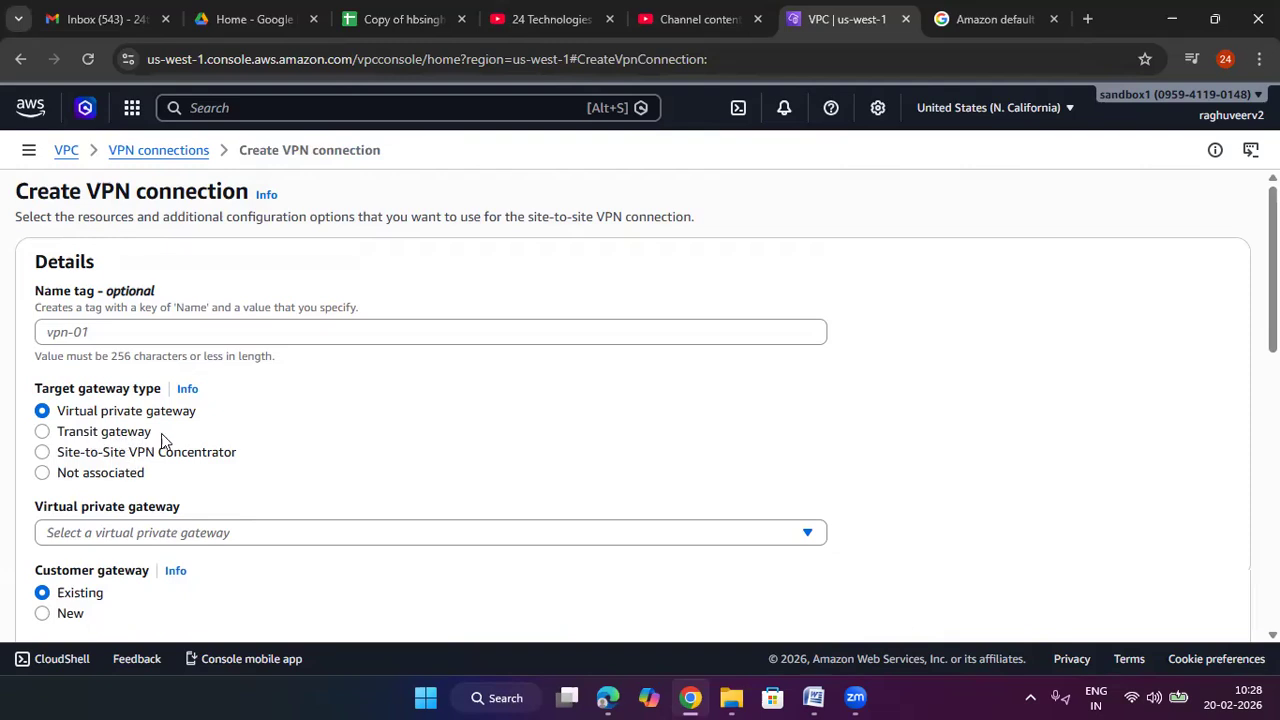
Examine the Transit gateway and Virtual private gateway options under the target gateway type
{"action": "left_click_drag", "start_coordinate": [163, 437], "coordinate": [58, 440]}
{"action": "left_click", "coordinate": [238, 434]}
{"action": "left_click_drag", "start_coordinate": [228, 422], "coordinate": [57, 417]}
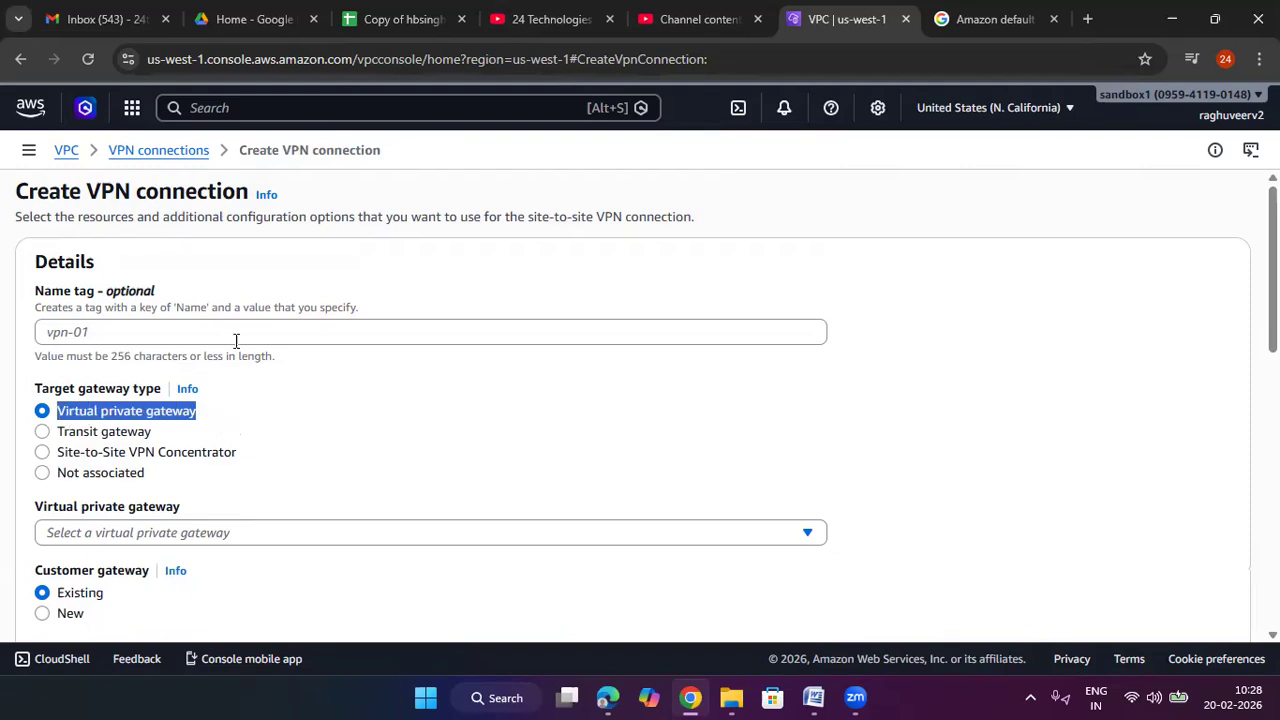
{"action": "left_click", "coordinate": [322, 474]}
Check which virtual private gateways are available for the VPN connection, and close the list without choosing one
{"action": "scroll", "coordinate": [322, 474], "scroll_direction": "down", "scroll_amount": 3}
{"action": "left_click", "coordinate": [295, 256]}
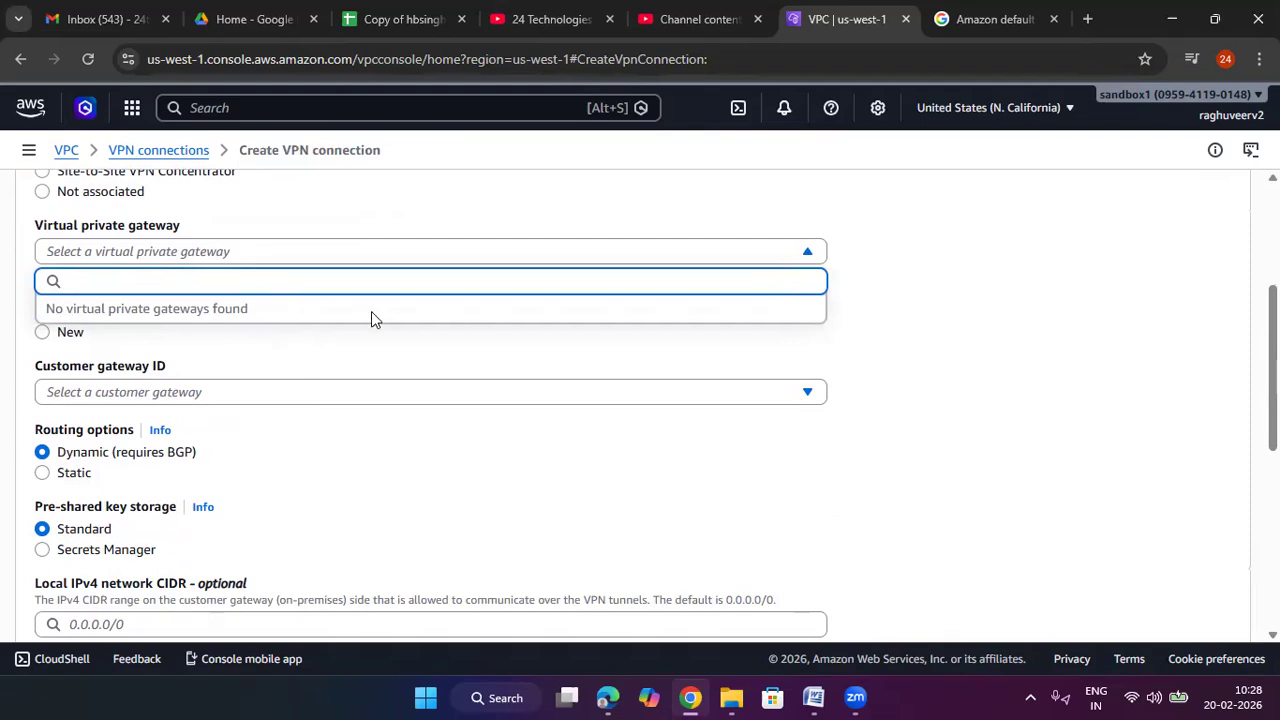
{"action": "left_click", "coordinate": [945, 308]}
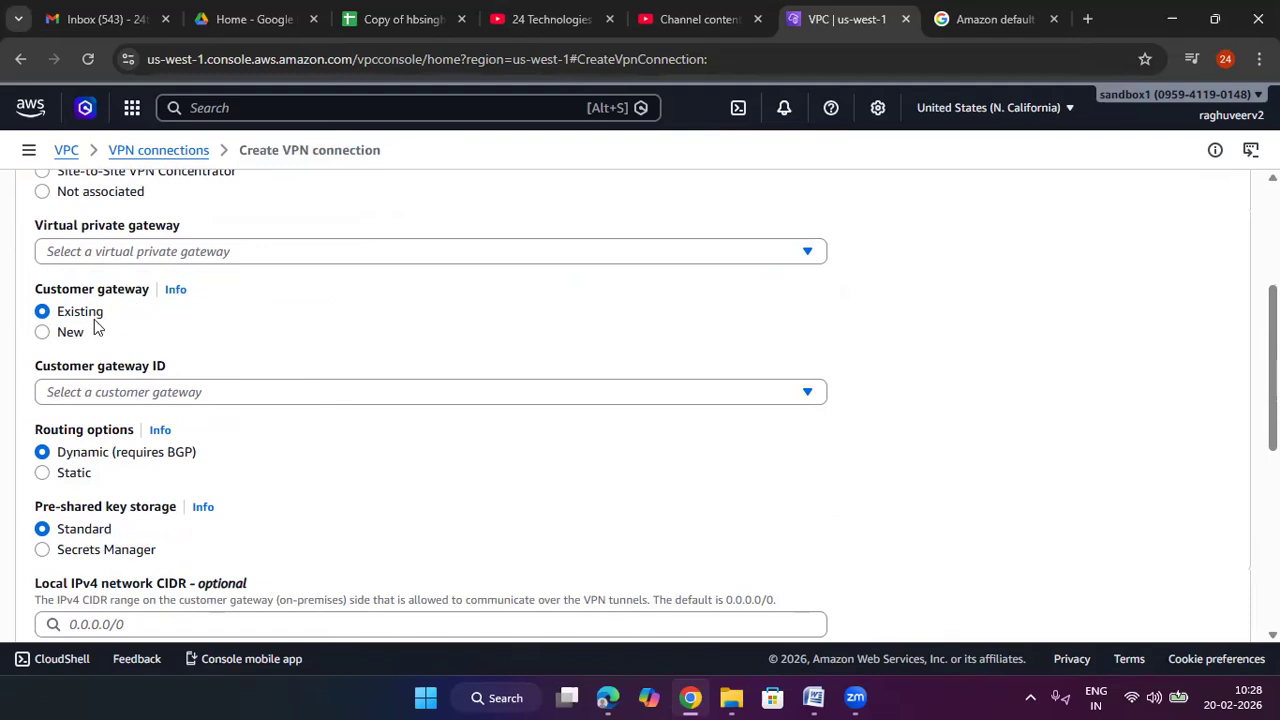
Compare the Existing and New customer gateway options, return to Existing, and check the available customer gateway IDs
{"action": "left_click", "coordinate": [197, 396]}
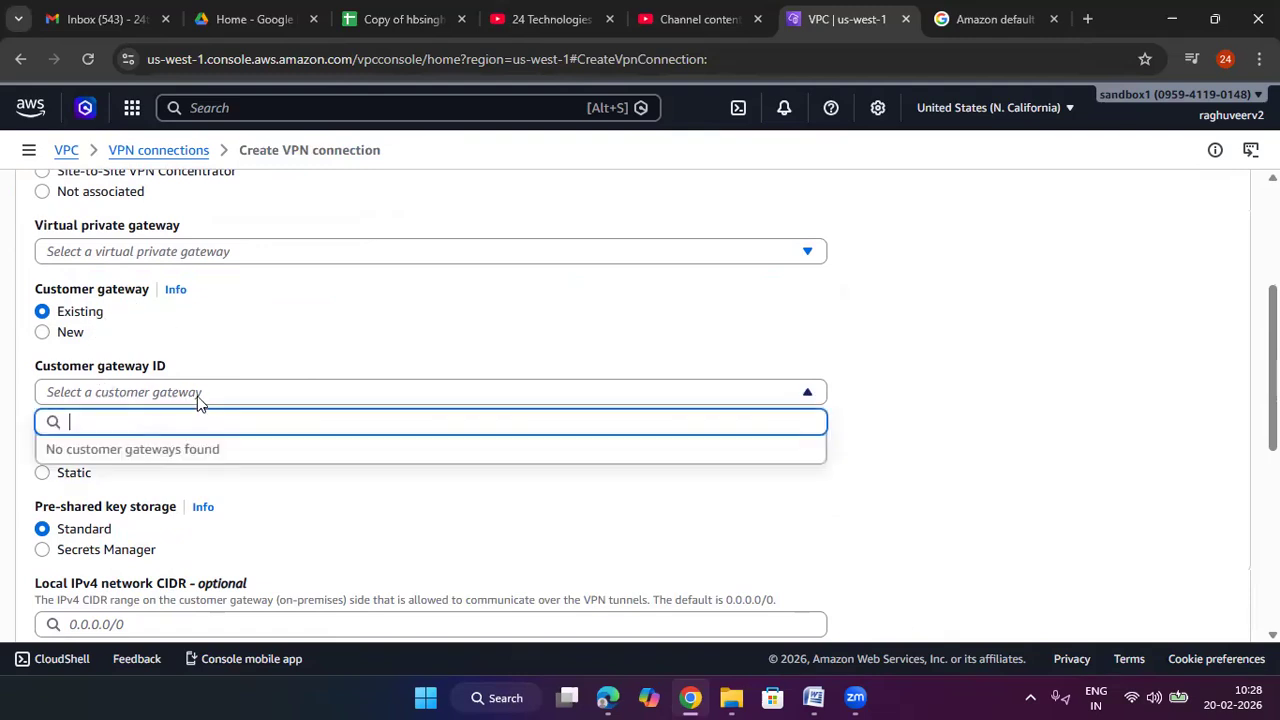
{"action": "left_click", "coordinate": [294, 388]}
{"action": "left_click", "coordinate": [59, 334]}
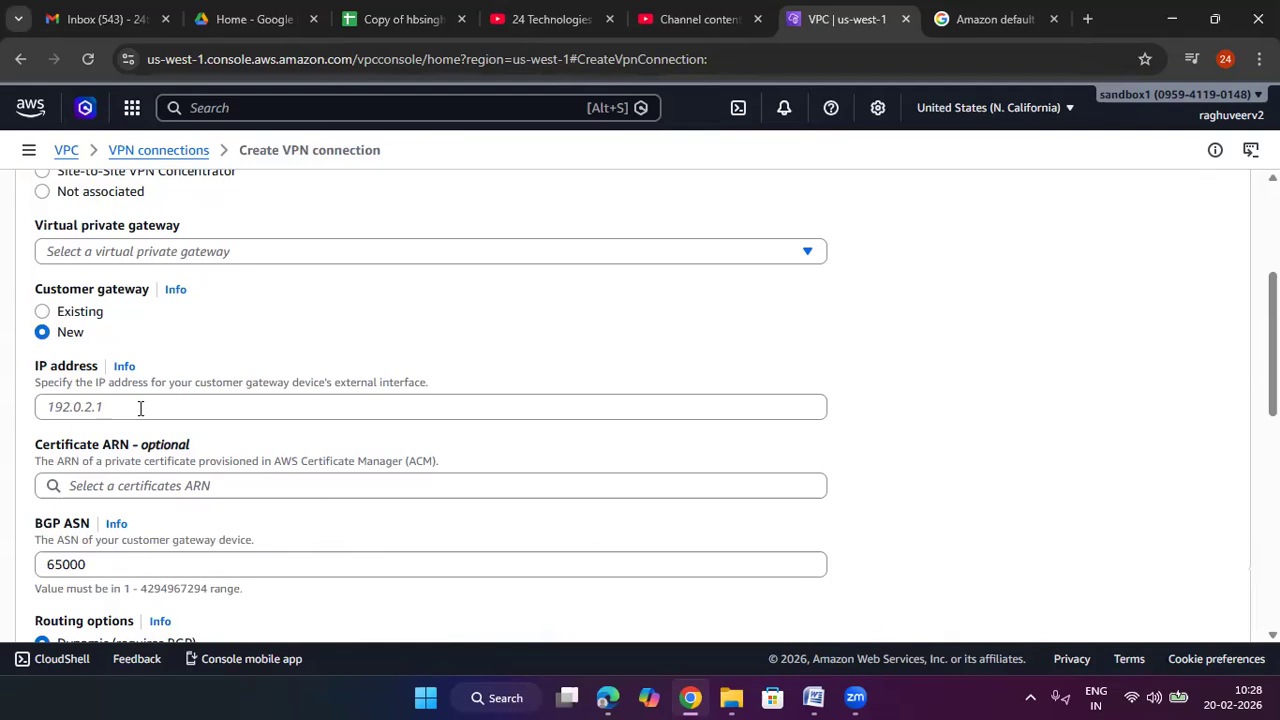
{"action": "left_click", "coordinate": [105, 313]}
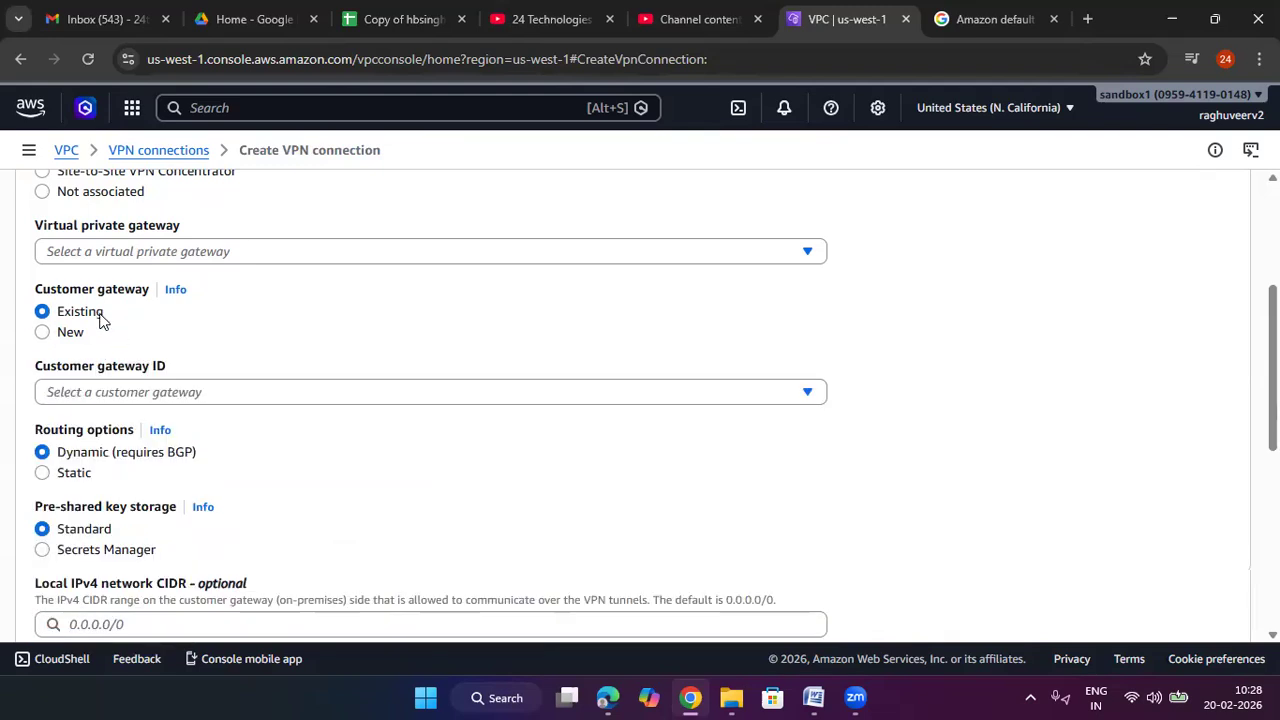
{"action": "left_click", "coordinate": [160, 390]}
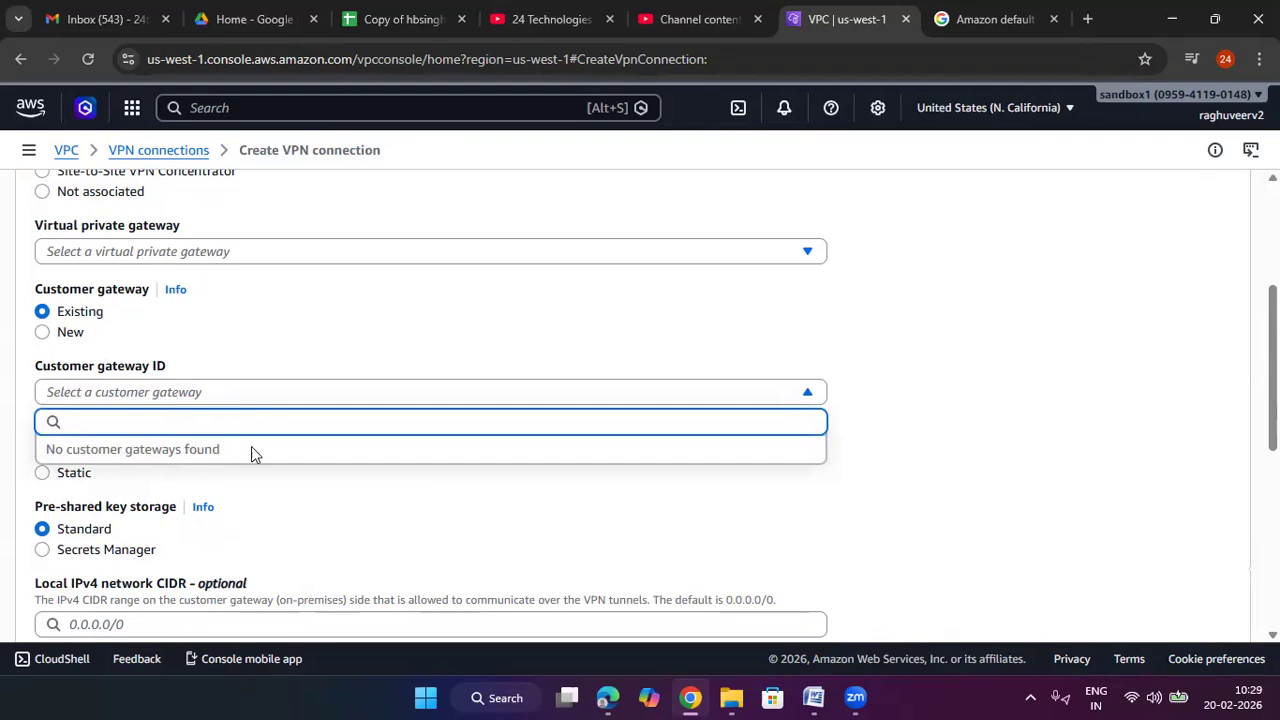
{"action": "left_click", "coordinate": [925, 375]}
Compare the Dynamic (requires BGP) and Static routing options, look at the static IP prefixes field, and return to Dynamic
{"action": "scroll", "coordinate": [924, 373], "scroll_direction": "down", "scroll_amount": 1}
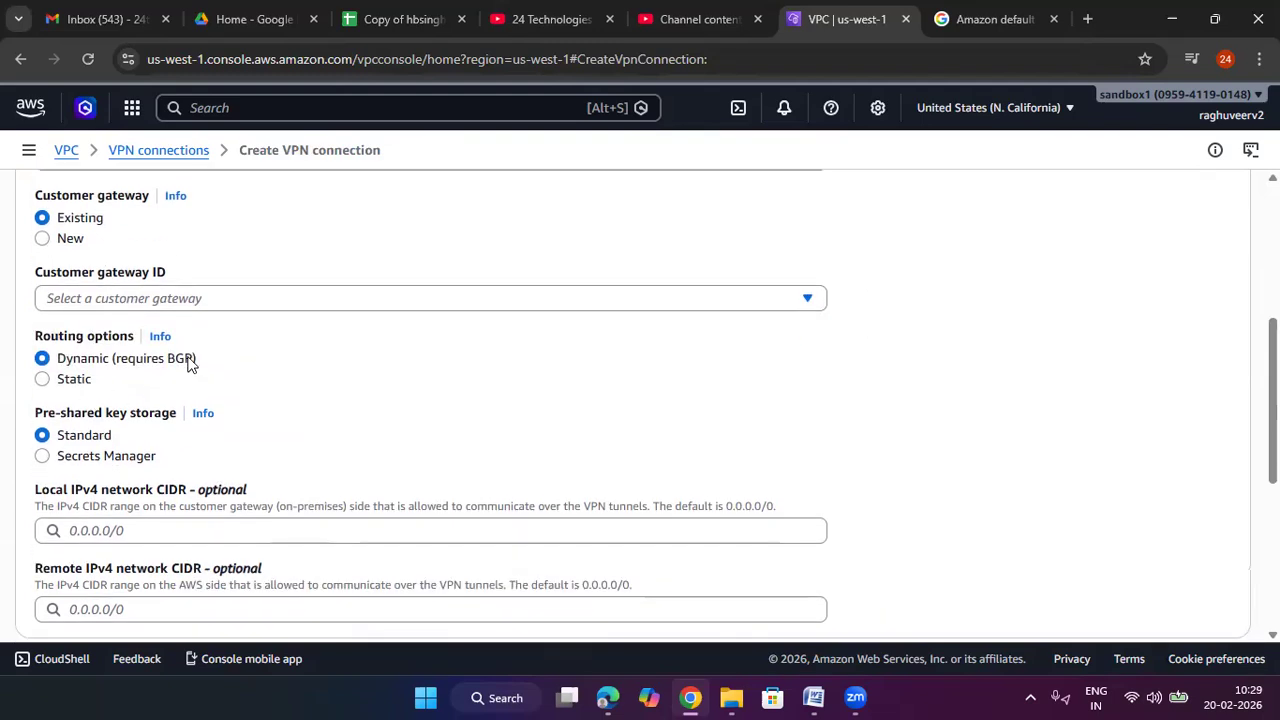
{"action": "left_click_drag", "start_coordinate": [137, 356], "coordinate": [116, 360]}
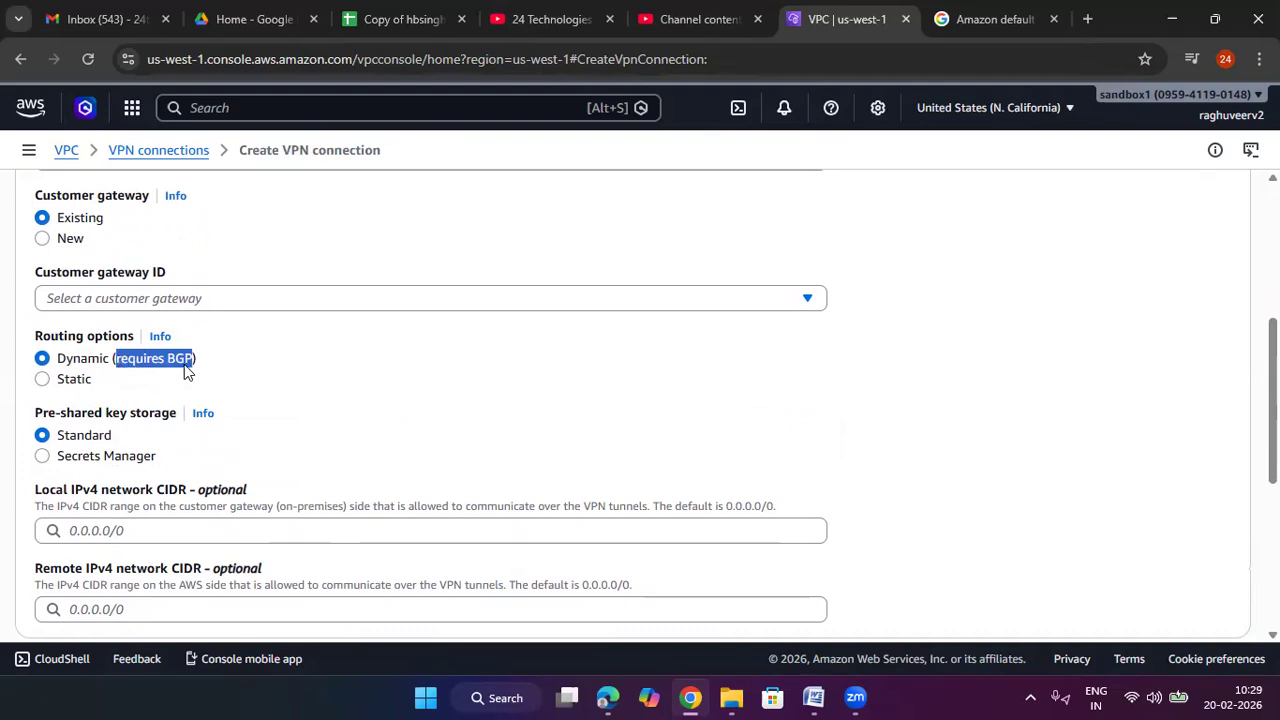
{"action": "left_click", "coordinate": [42, 378]}
{"action": "left_click", "coordinate": [180, 439]}
{"action": "key", "text": "Down"}
{"action": "key", "text": "Down"}
{"action": "key", "text": "Down"}
{"action": "key", "text": "Down"}
{"action": "key", "text": "Down"}
{"action": "key", "text": "Down"}
{"action": "key", "text": "Down"}
{"action": "scroll", "coordinate": [207, 345], "scroll_direction": "down", "scroll_amount": 1}
{"action": "scroll", "coordinate": [209, 337], "scroll_direction": "up", "scroll_amount": 1}
{"action": "left_click", "coordinate": [874, 386]}
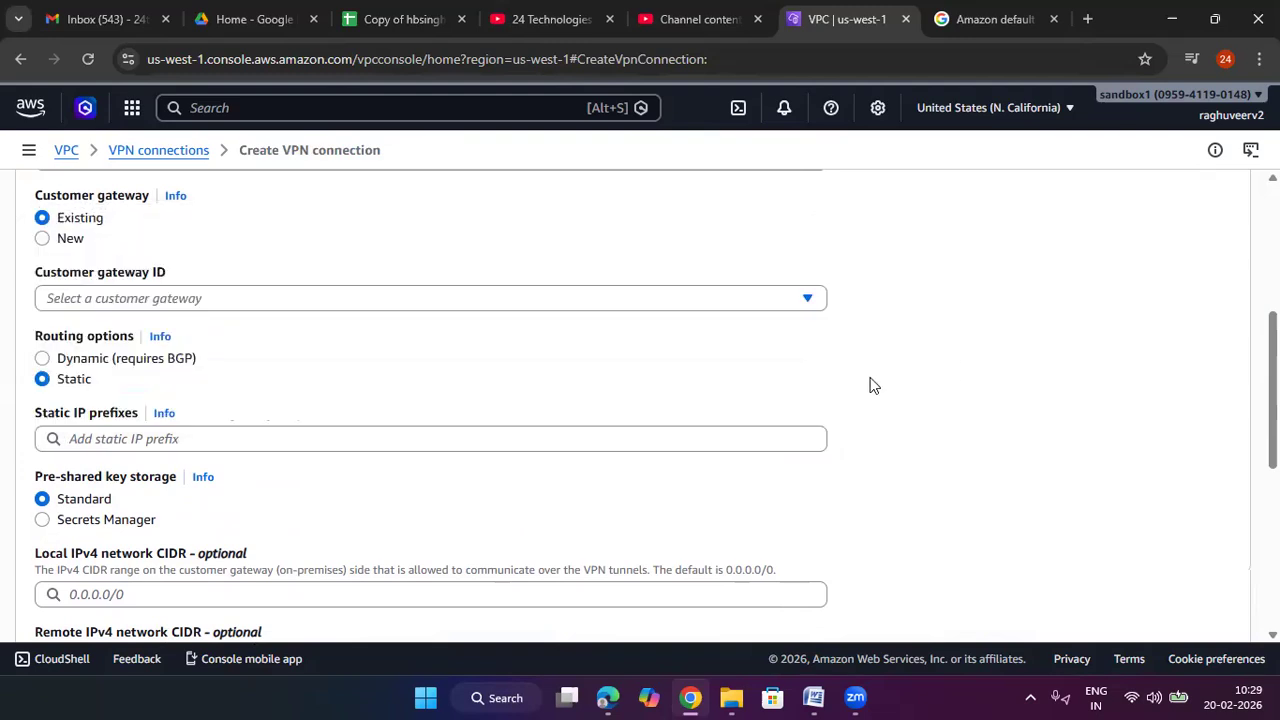
{"action": "left_click", "coordinate": [95, 358]}
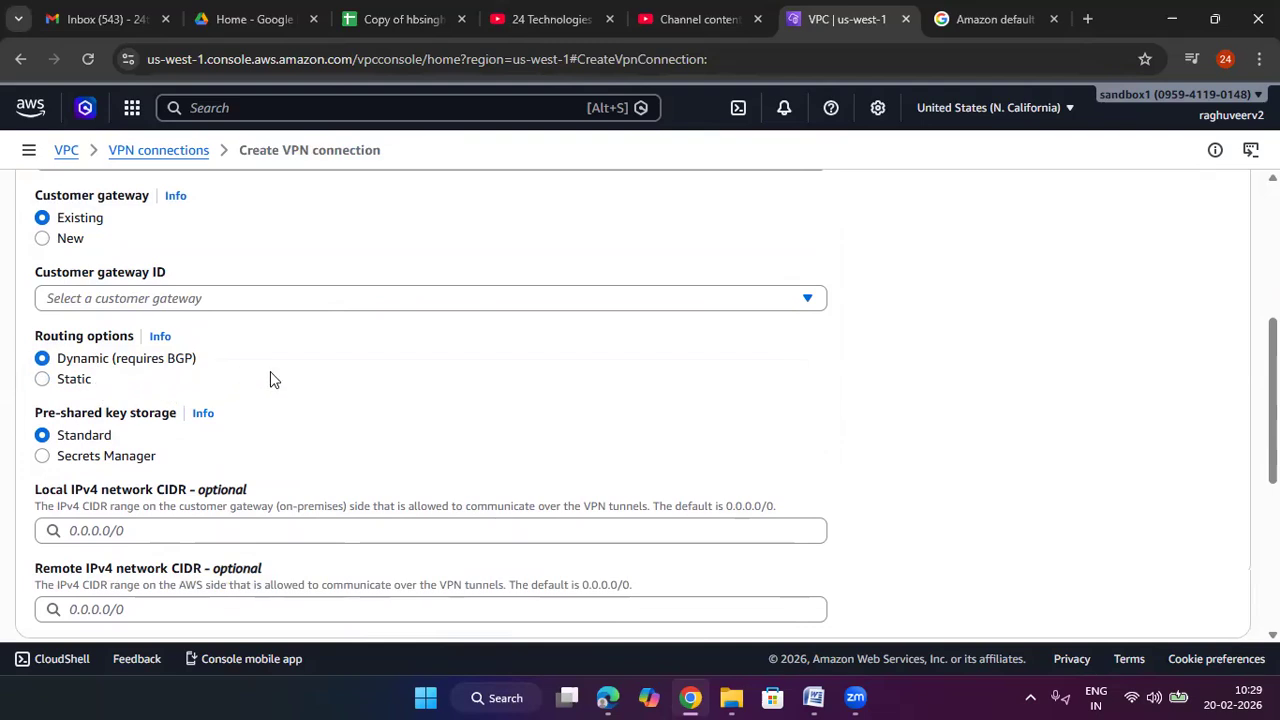
Compare the Standard and Secrets Manager options for pre-shared key storage, and return to Standard
{"action": "scroll", "coordinate": [270, 371], "scroll_direction": "down", "scroll_amount": 2}
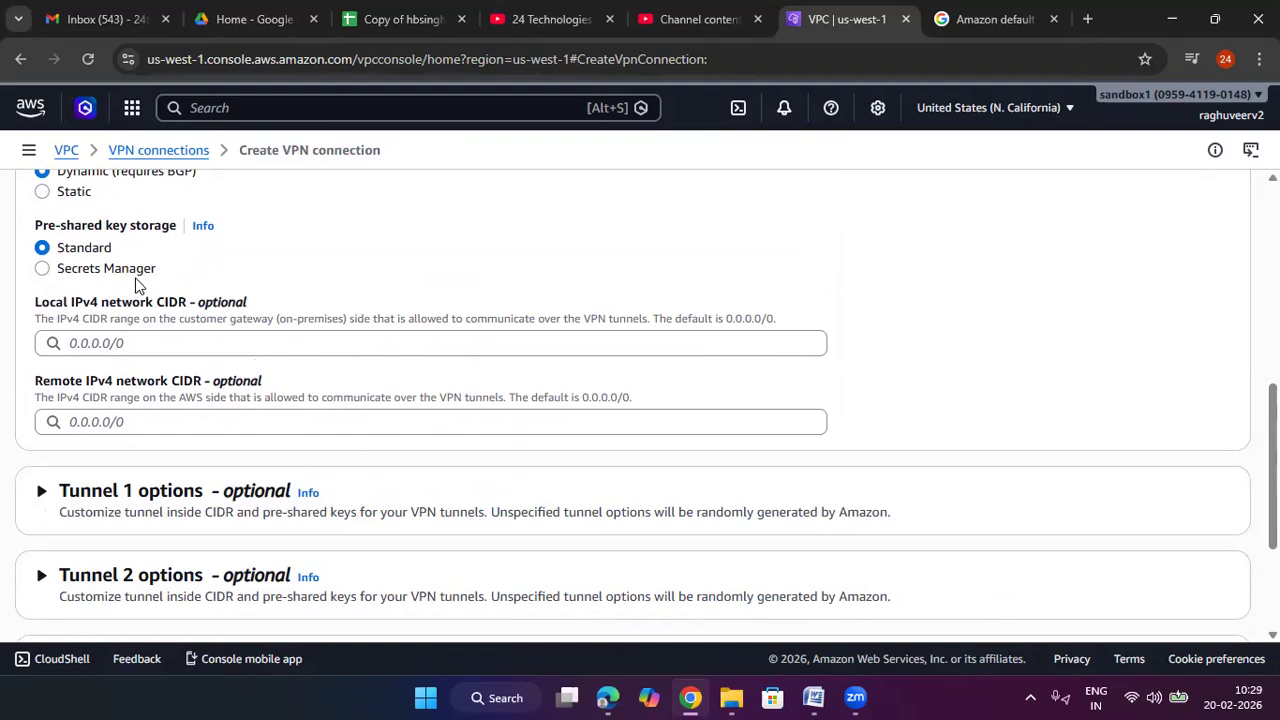
{"action": "left_click_drag", "start_coordinate": [176, 280], "coordinate": [62, 278]}
{"action": "left_click_drag", "start_coordinate": [137, 248], "coordinate": [64, 250]}
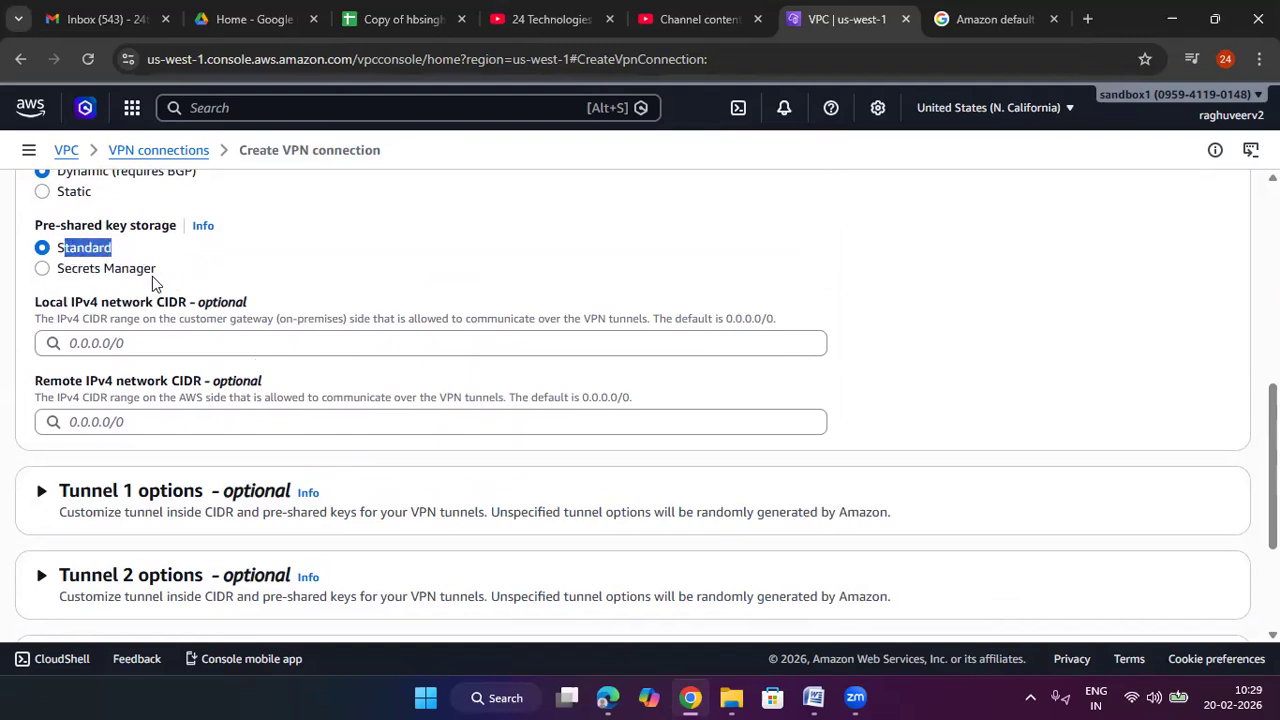
{"action": "left_click_drag", "start_coordinate": [155, 276], "coordinate": [63, 288]}
{"action": "left_click", "coordinate": [41, 279]}
{"action": "left_click", "coordinate": [41, 272]}
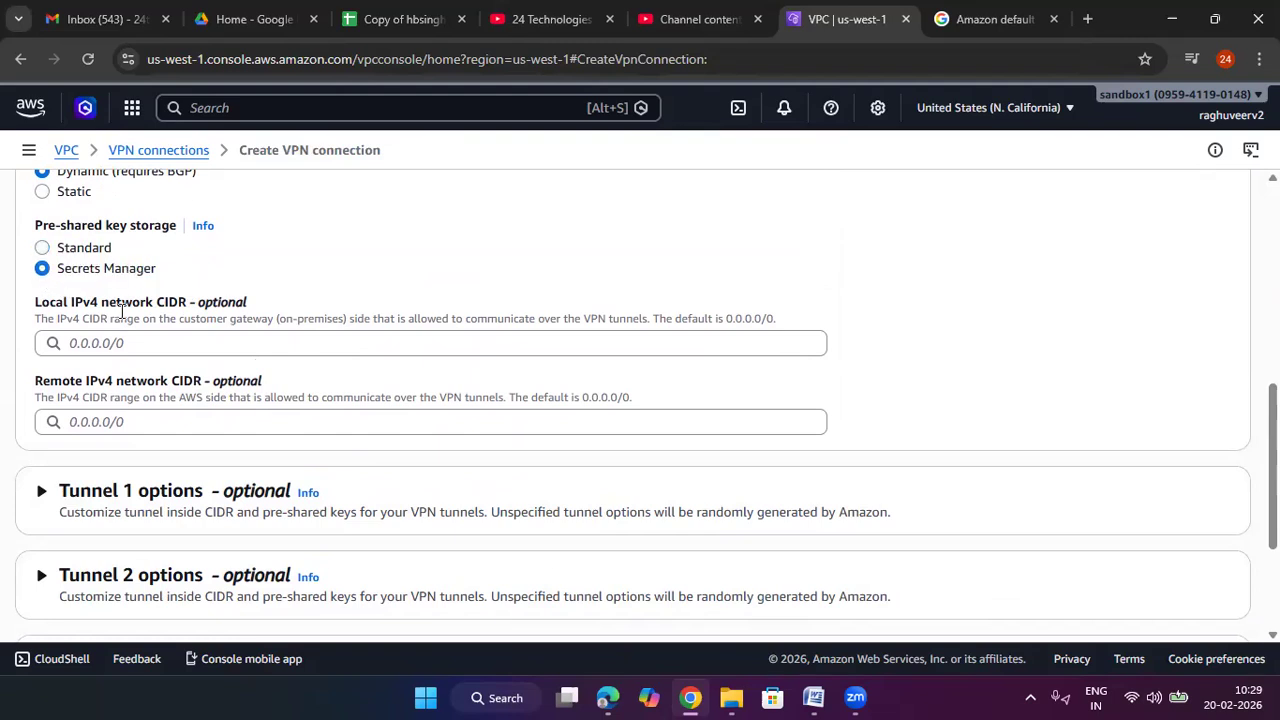
{"action": "left_click", "coordinate": [104, 247]}
{"action": "left_click_drag", "start_coordinate": [178, 232], "coordinate": [52, 237]}
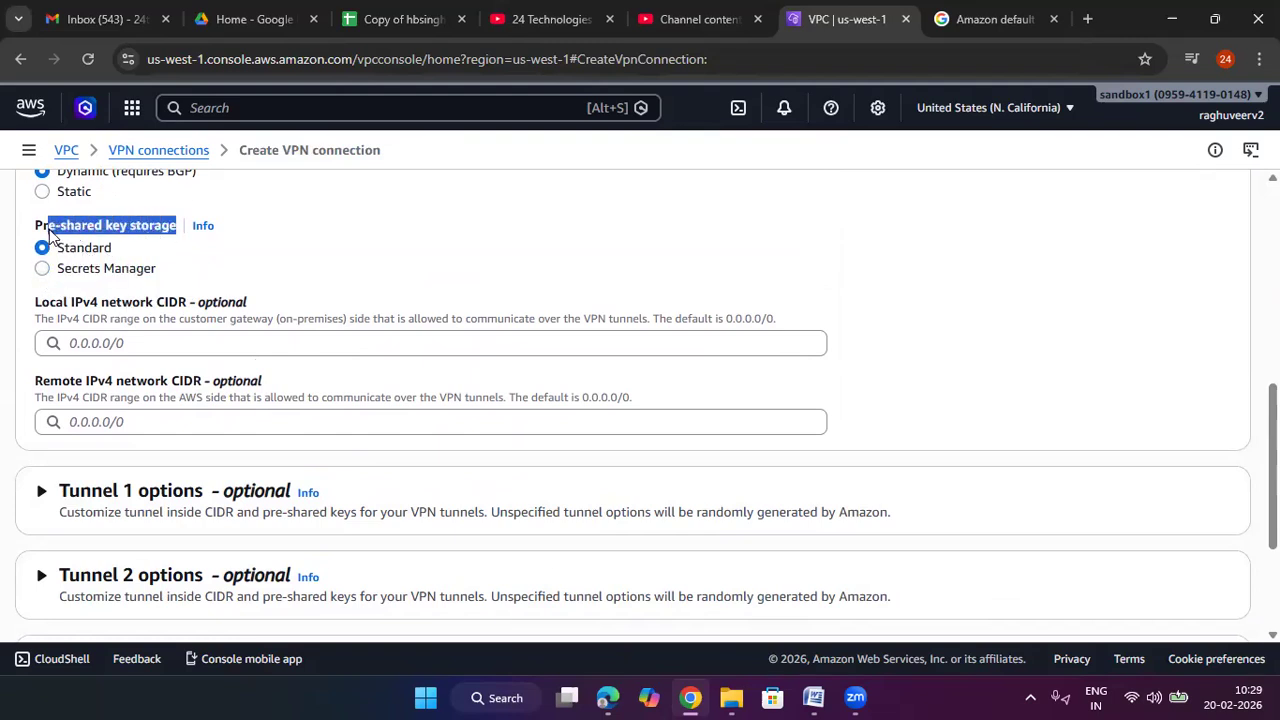
{"action": "left_click", "coordinate": [347, 246]}
Examine the optional local and remote IPv4 network CIDR fields without entering a range
{"action": "scroll", "coordinate": [339, 272], "scroll_direction": "down", "scroll_amount": 1}
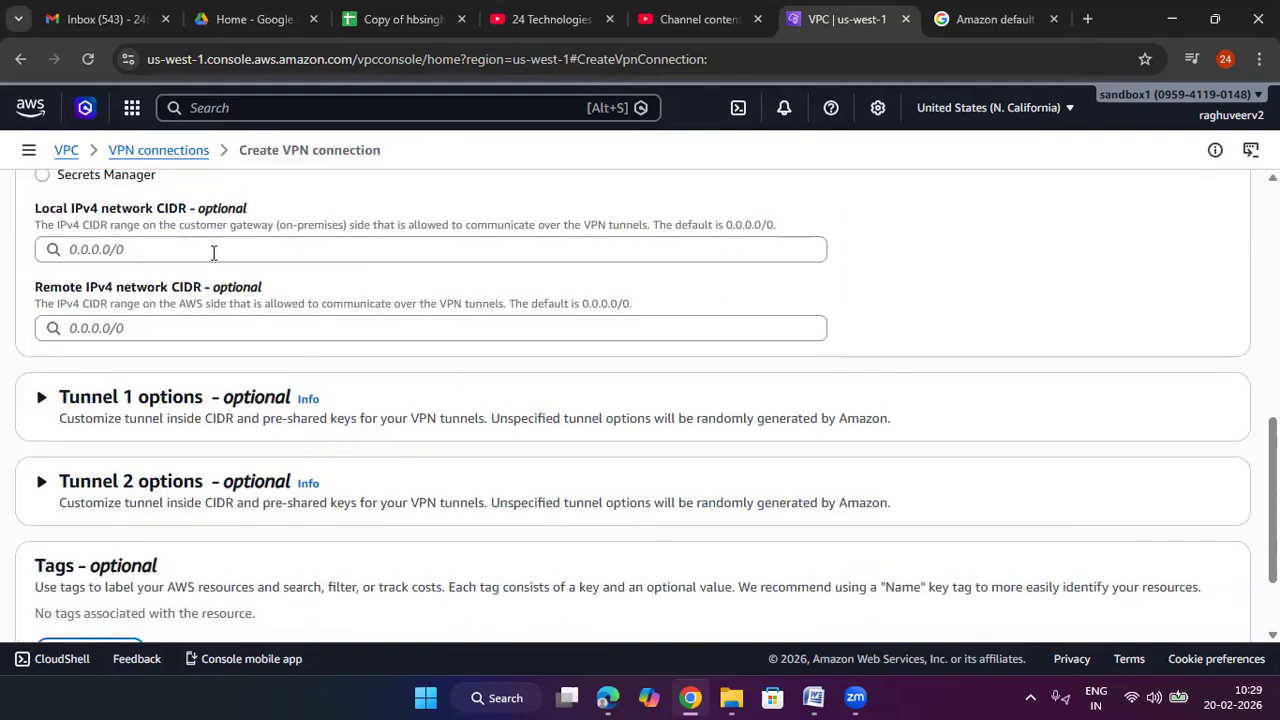
{"action": "left_click", "coordinate": [213, 252]}
{"action": "left_click", "coordinate": [1050, 262]}
Expand and collapse the Tunnel 1 options, and review the descriptions of both tunnels and the tags section
{"action": "scroll", "coordinate": [213, 320], "scroll_direction": "down", "scroll_amount": 1}
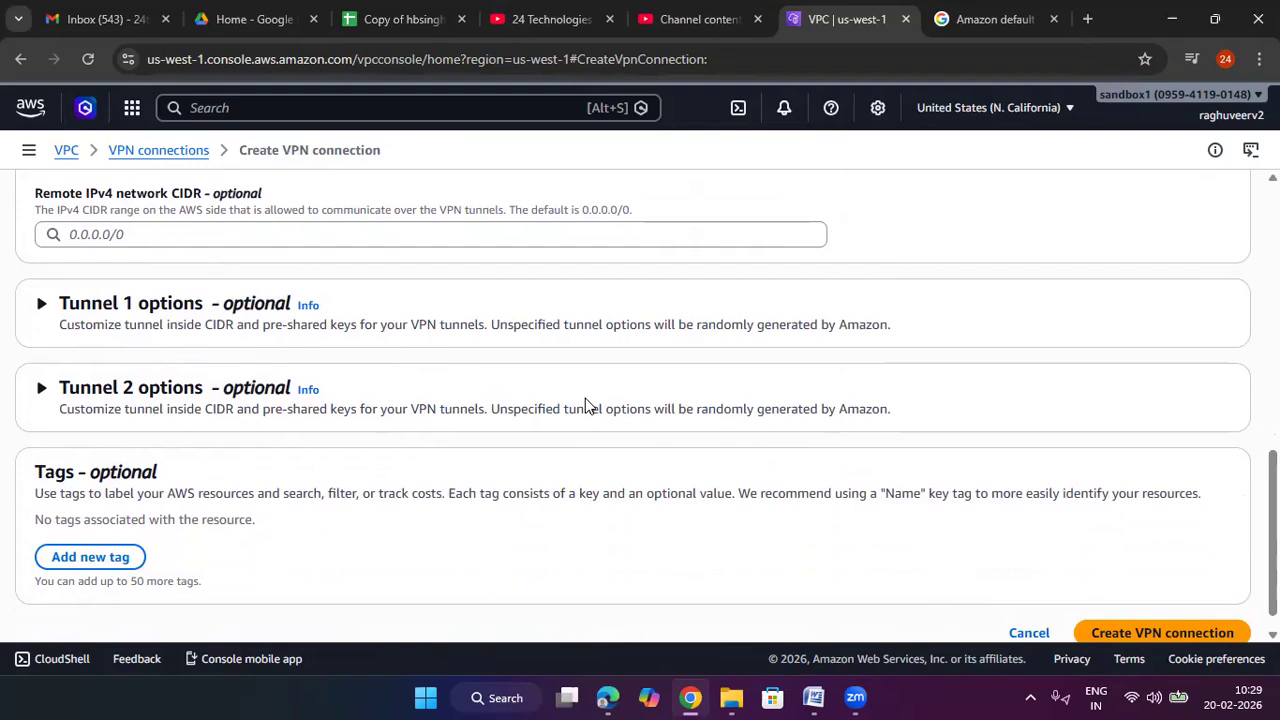
{"action": "left_click", "coordinate": [147, 312]}
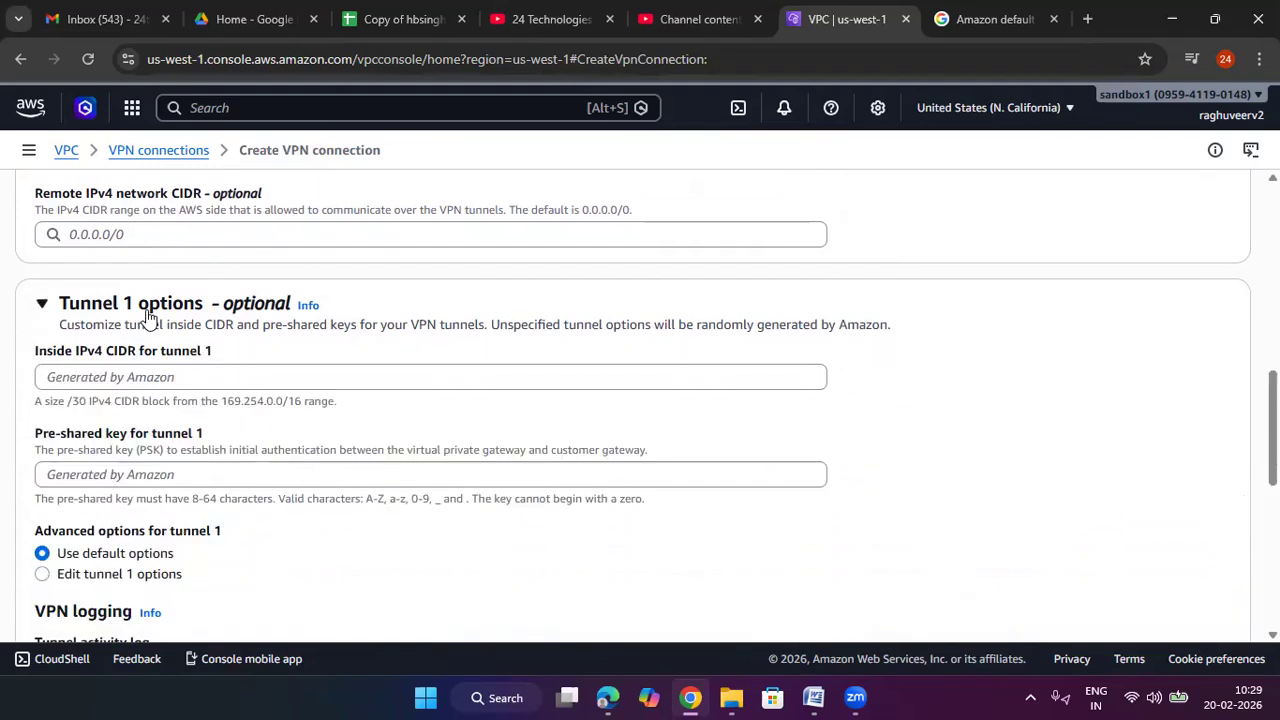
{"action": "left_click", "coordinate": [147, 314]}
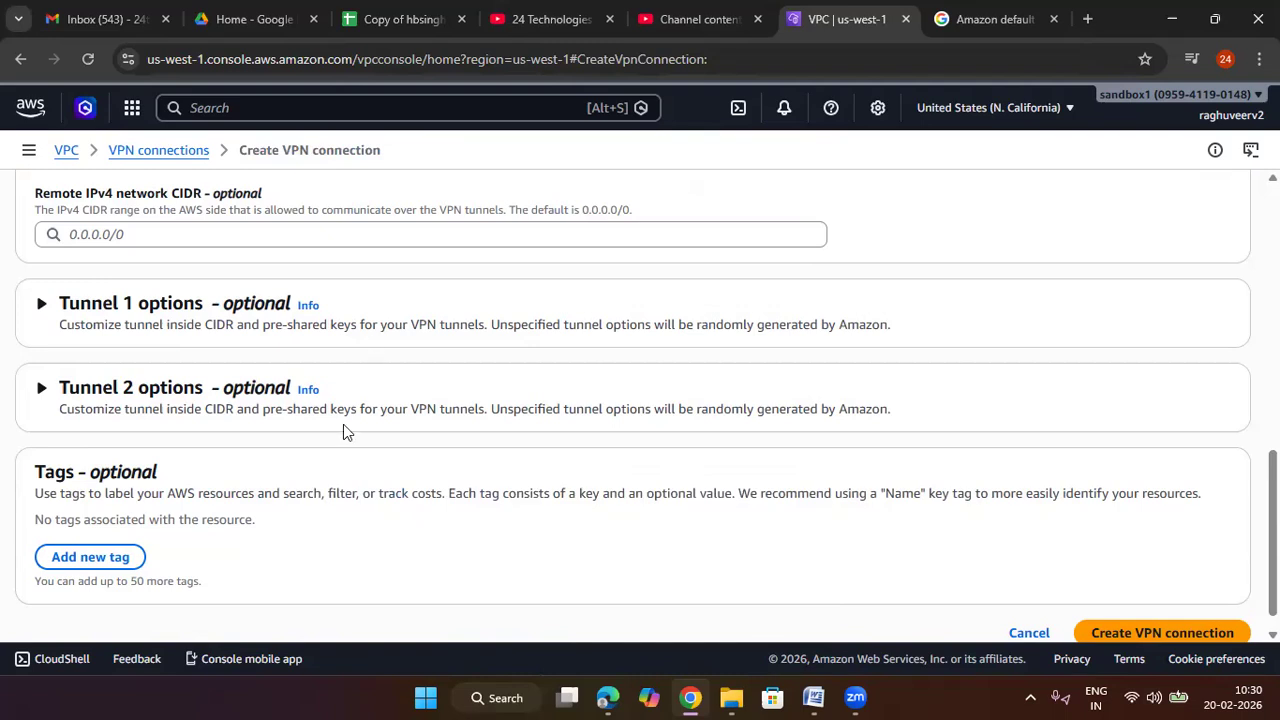
{"action": "left_click_drag", "start_coordinate": [216, 326], "coordinate": [357, 326]}
{"action": "left_click_drag", "start_coordinate": [216, 410], "coordinate": [476, 410]}
{"action": "left_click", "coordinate": [760, 586]}
{"action": "scroll", "coordinate": [760, 586], "scroll_direction": "down", "scroll_amount": 1}
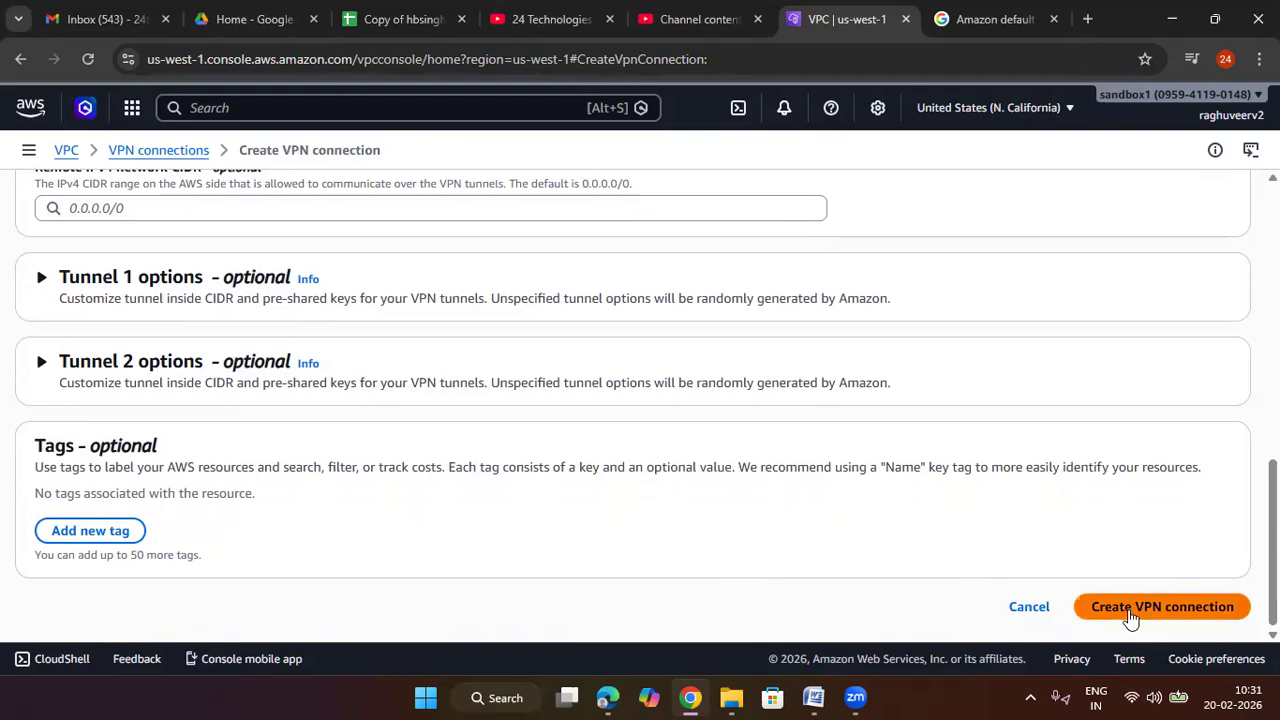
Look back over the VPN connection form and return to the VPC dashboard without creating the connection
{"action": "scroll", "coordinate": [520, 556], "scroll_direction": "up", "scroll_amount": 6}
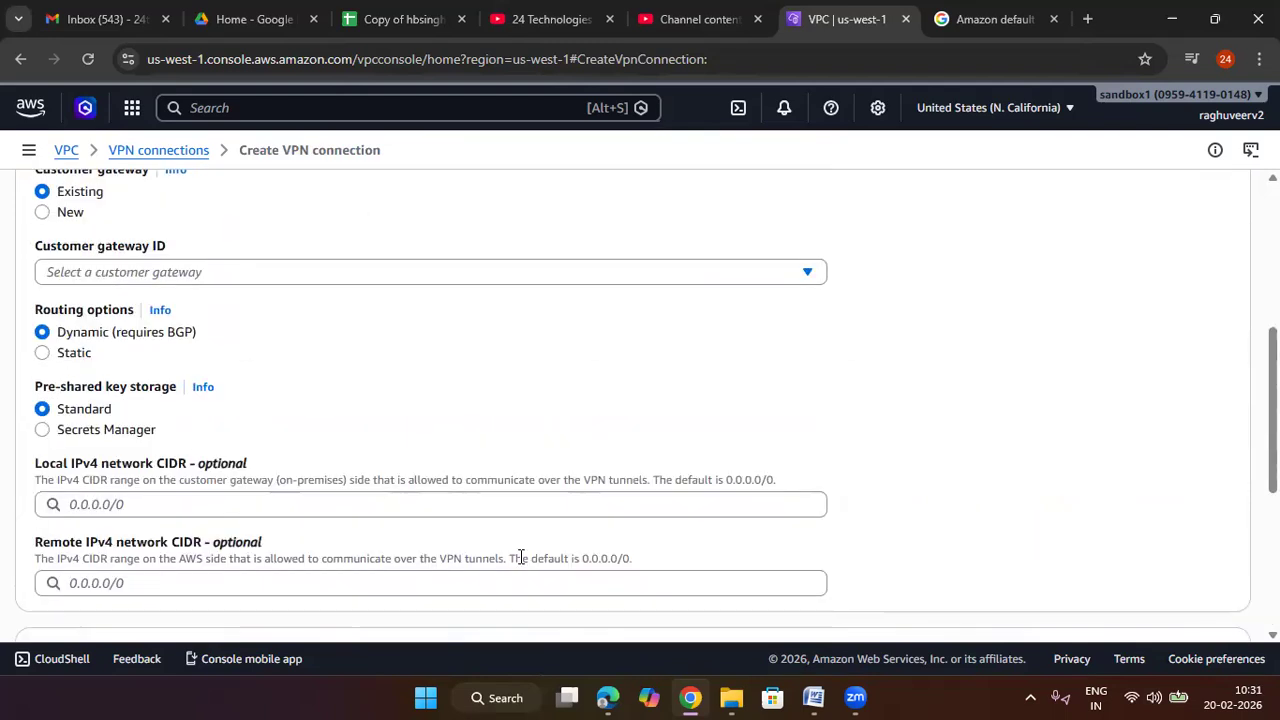
{"action": "scroll", "coordinate": [520, 556], "scroll_direction": "up", "scroll_amount": 1}
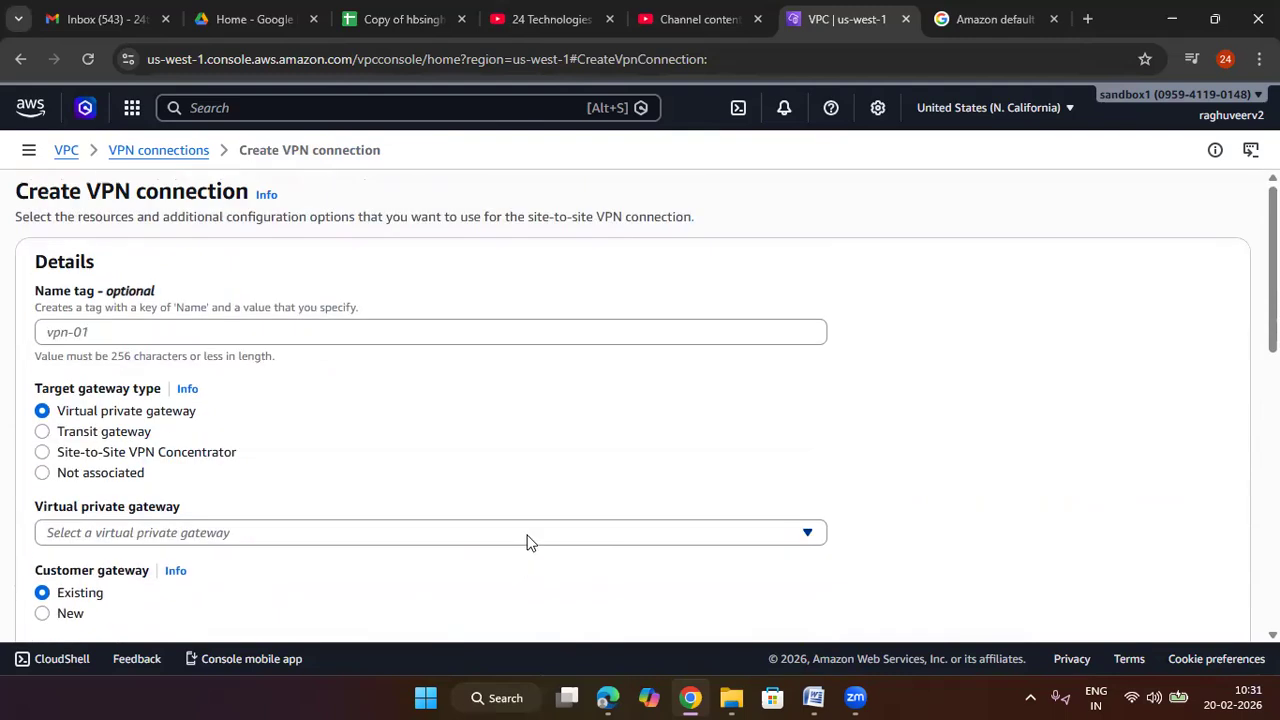
{"action": "left_click", "coordinate": [64, 152]}
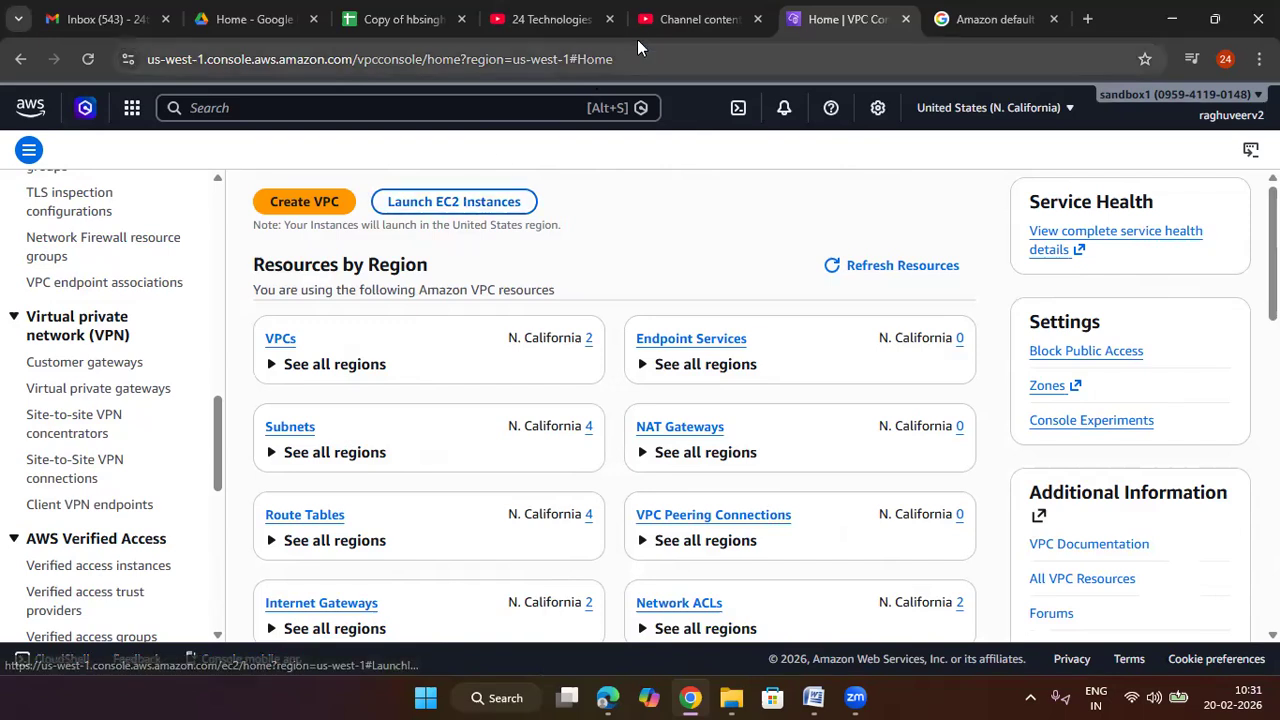
{"action": "mouse_move", "coordinate": [568, 21]}
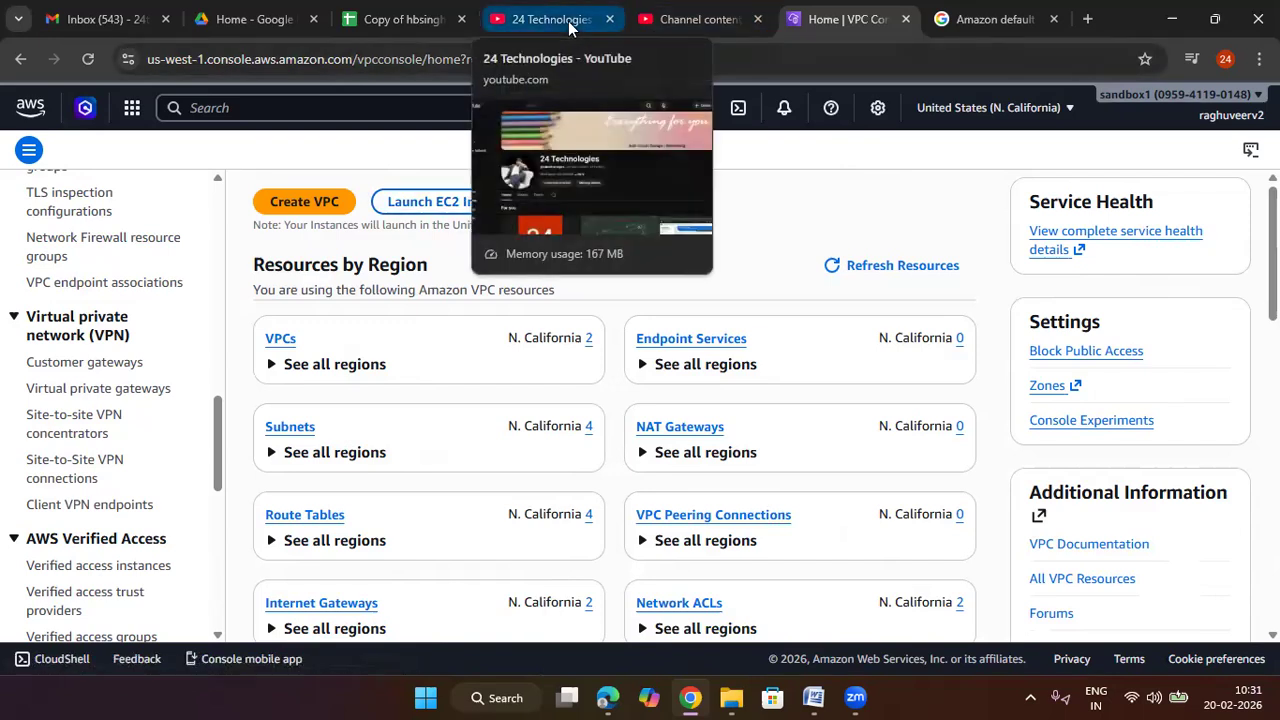